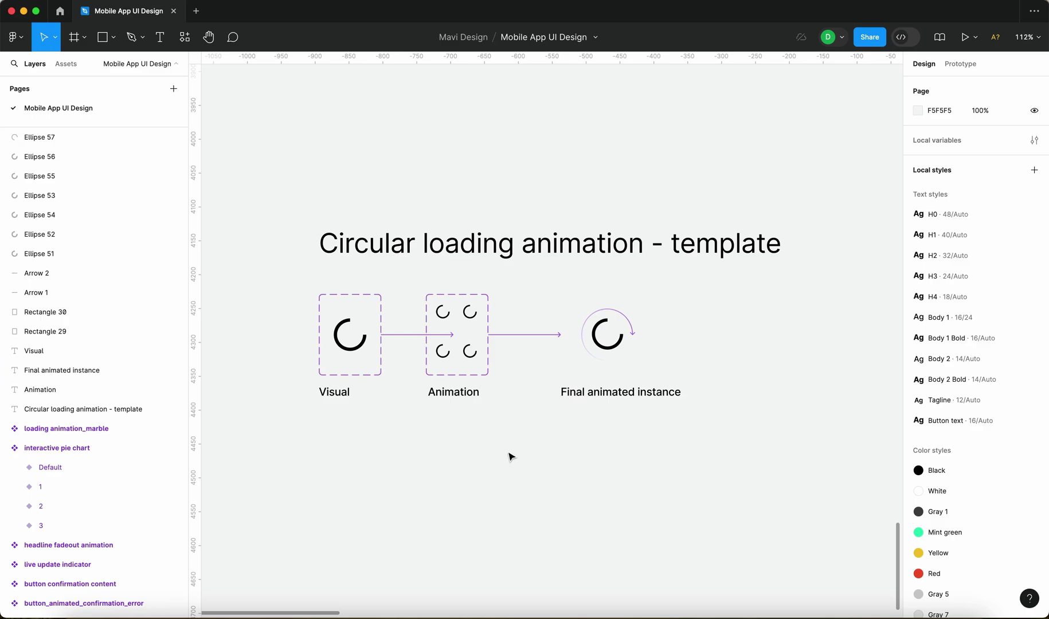
# Look over the circular loading animation template and the surrounding design system, app screens and masterclass banner.
pyautogui.moveTo(280, 439); pyautogui.dragTo(401, 275)
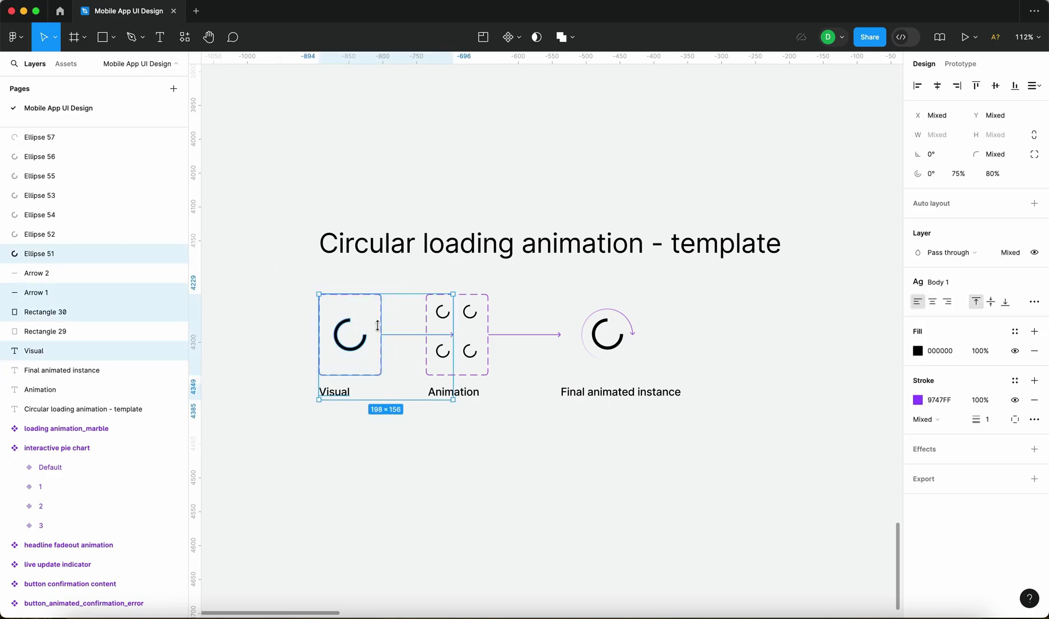
pyautogui.click(392, 444)
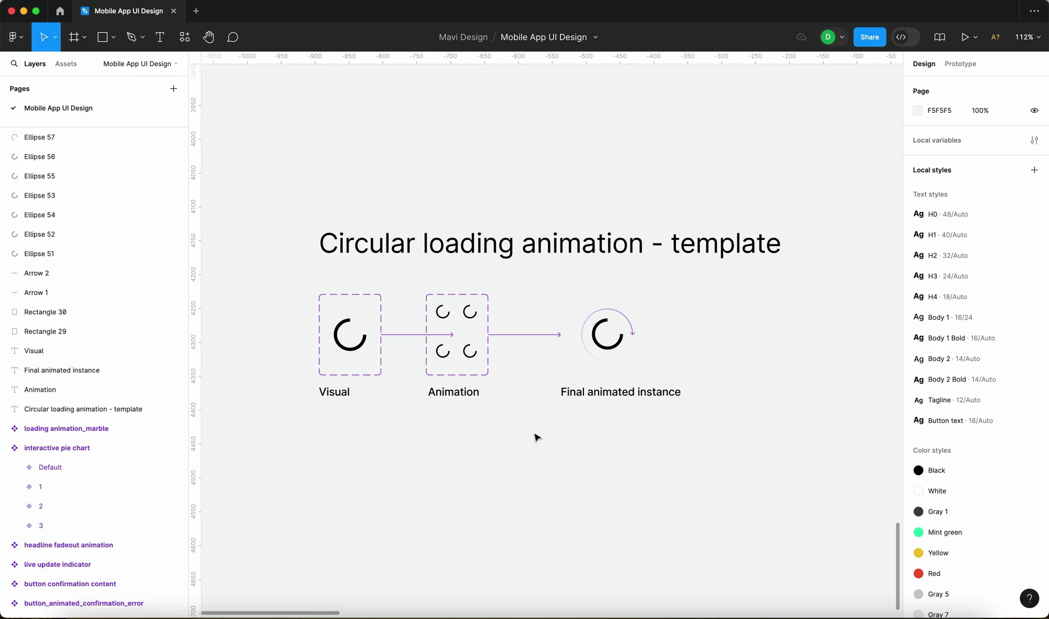
pyautogui.scroll(-15, 535, 438)
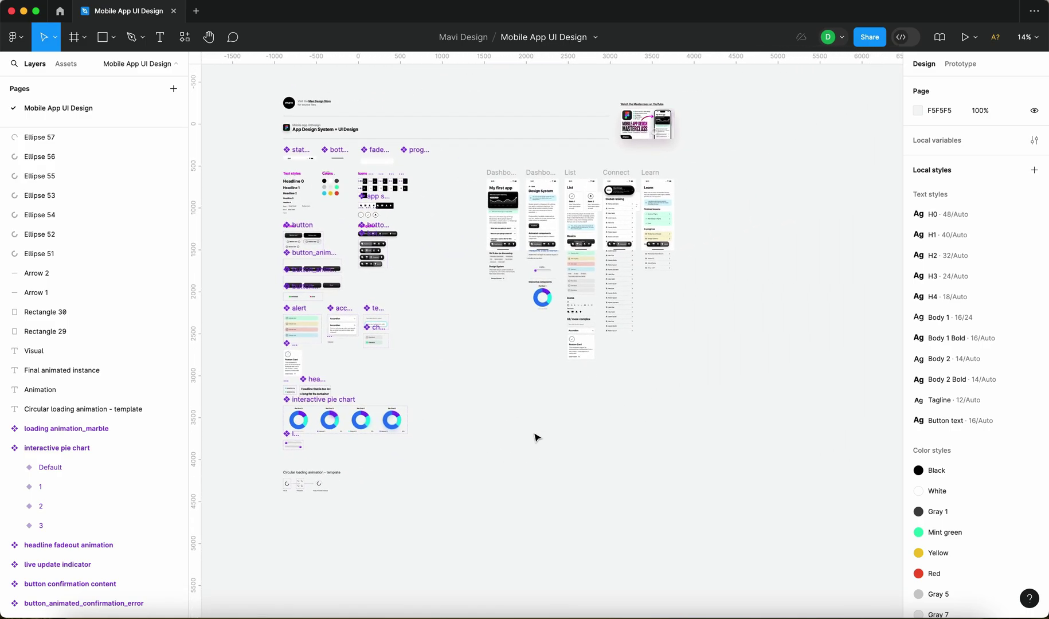
pyautogui.scroll(3, 536, 435)
pyautogui.hscroll(2, 536, 436)
pyautogui.scroll(10, 582, 253)
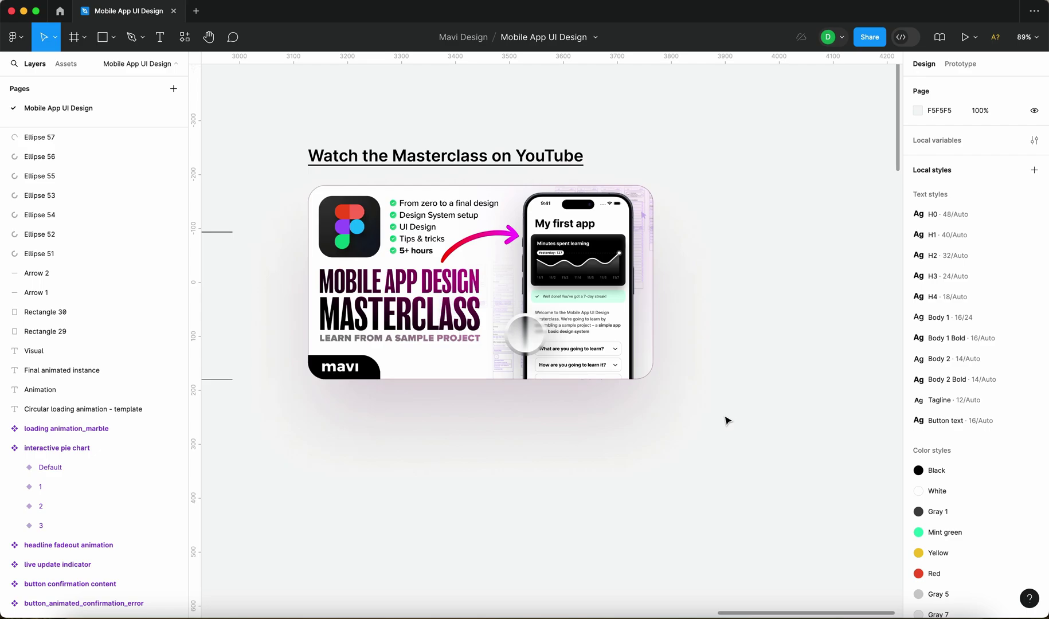
pyautogui.scroll(-15, 402, 212)
pyautogui.hscroll(-5, 409, 220)
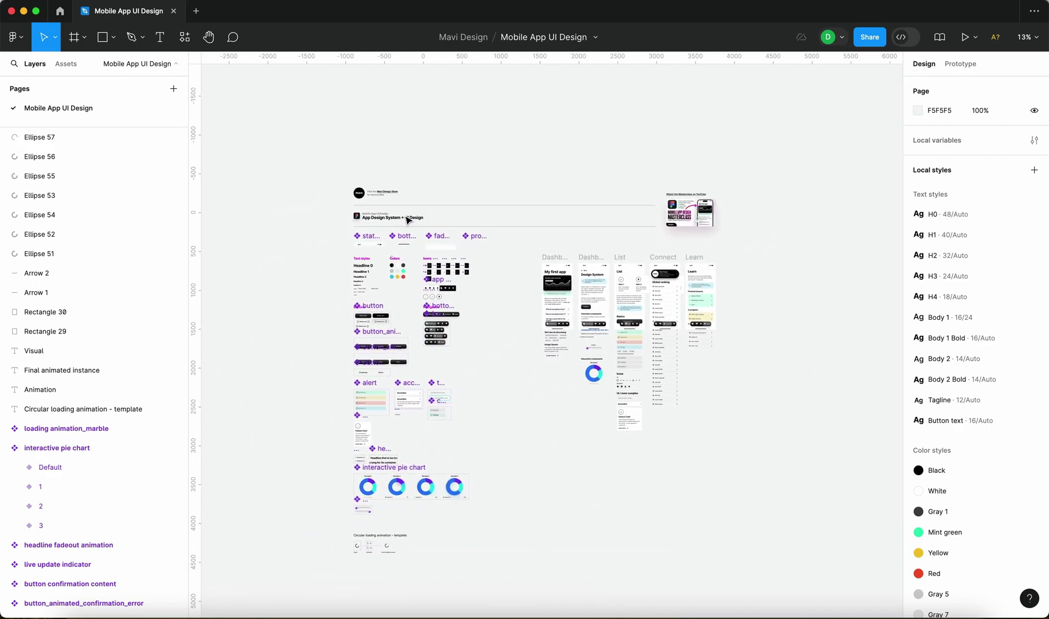
pyautogui.scroll(-1, 540, 417)
pyautogui.hscroll(-1, 541, 417)
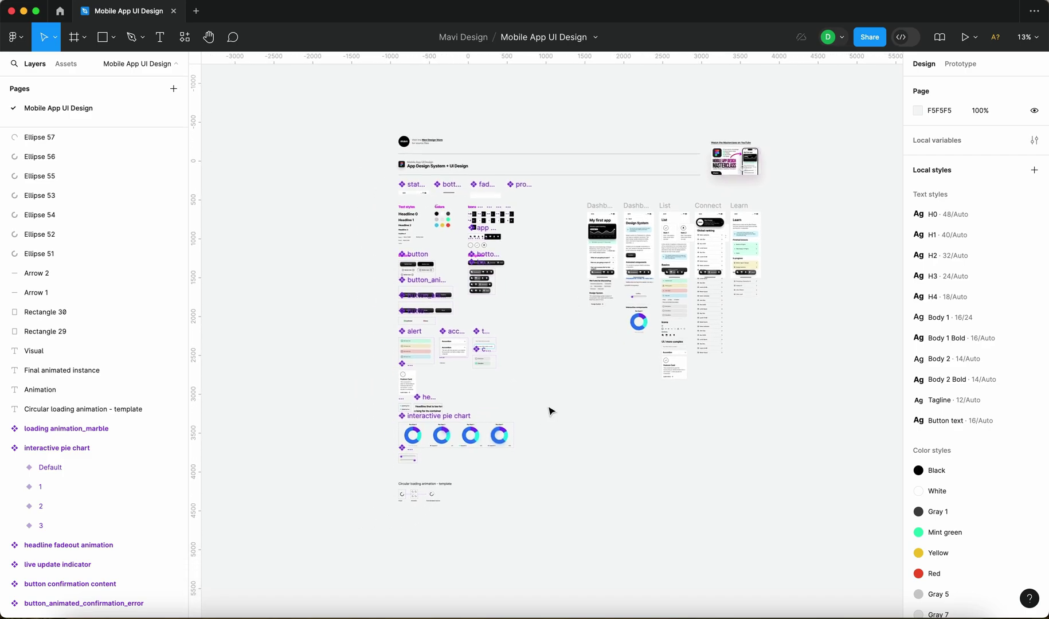
pyautogui.moveTo(543, 426); pyautogui.dragTo(573, 370)
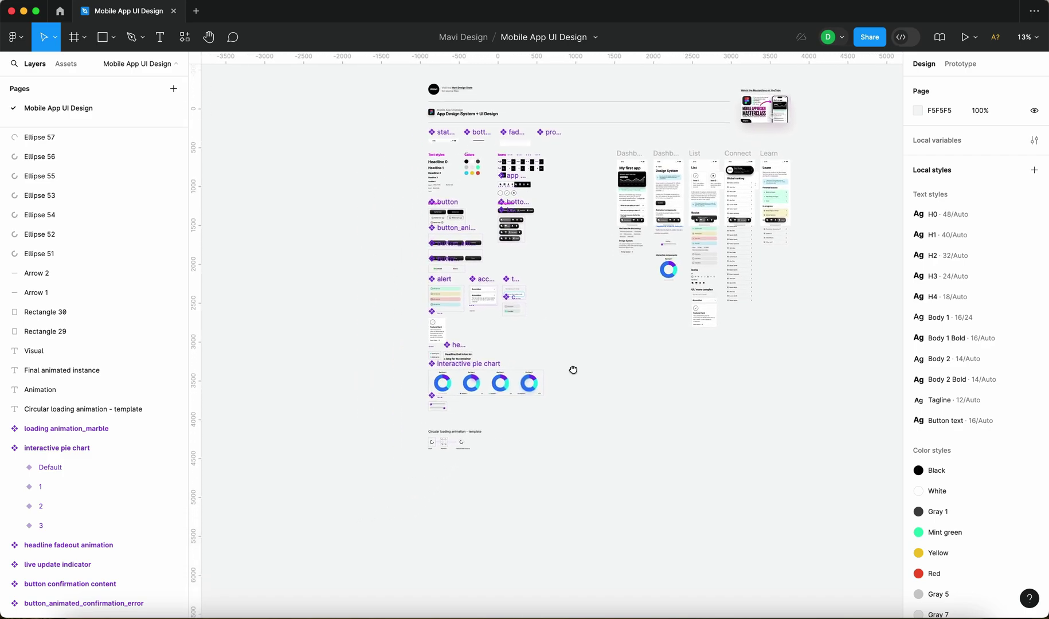
pyautogui.scroll(-1, 575, 378)
pyautogui.hscroll(-1, 575, 378)
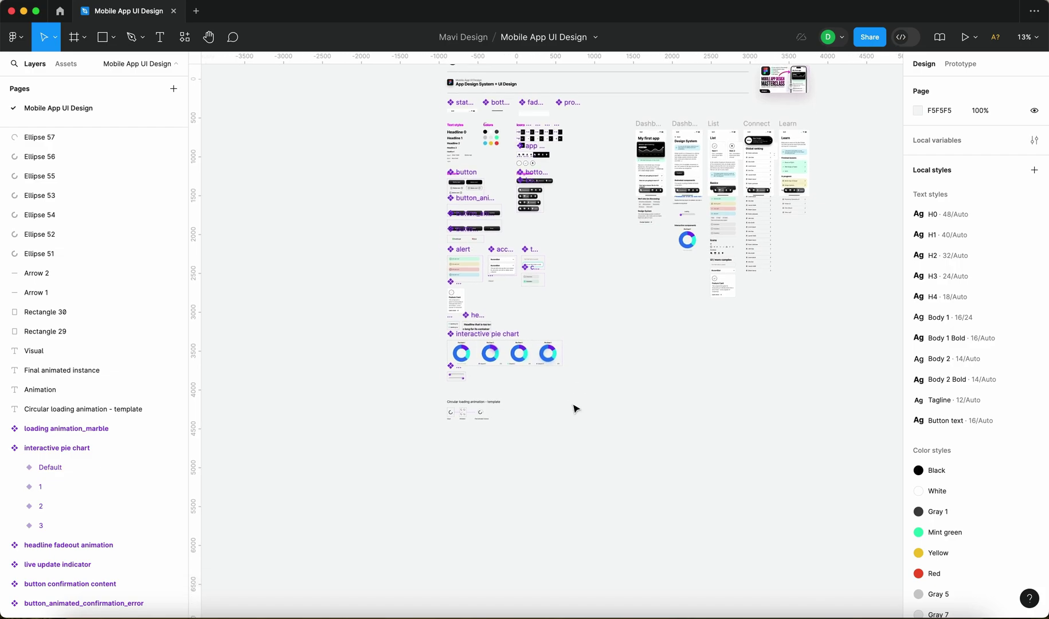
pyautogui.scroll(2, 462, 429)
pyautogui.scroll(-3, 457, 436)
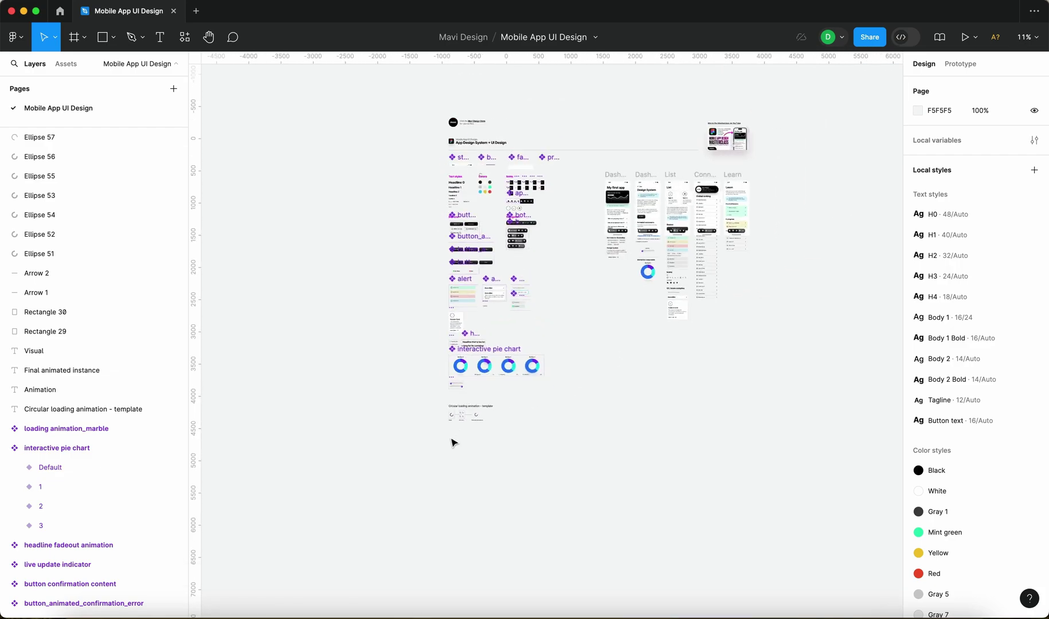
pyautogui.moveTo(808, 457); pyautogui.dragTo(397, 84)
pyautogui.click(523, 477)
pyautogui.scroll(10, 458, 440)
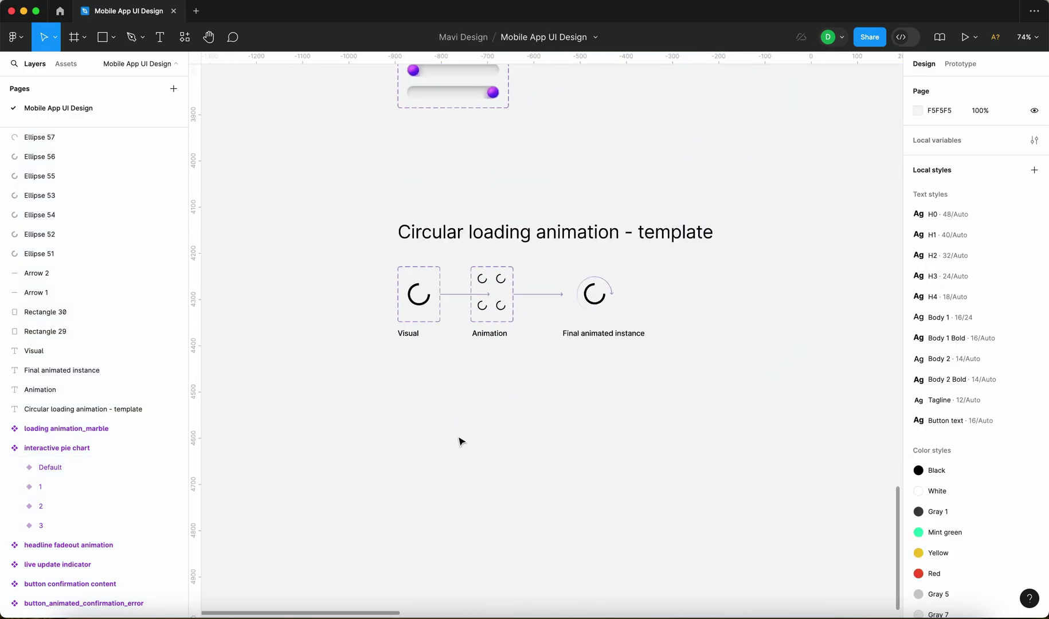
pyautogui.moveTo(436, 448); pyautogui.dragTo(431, 462)
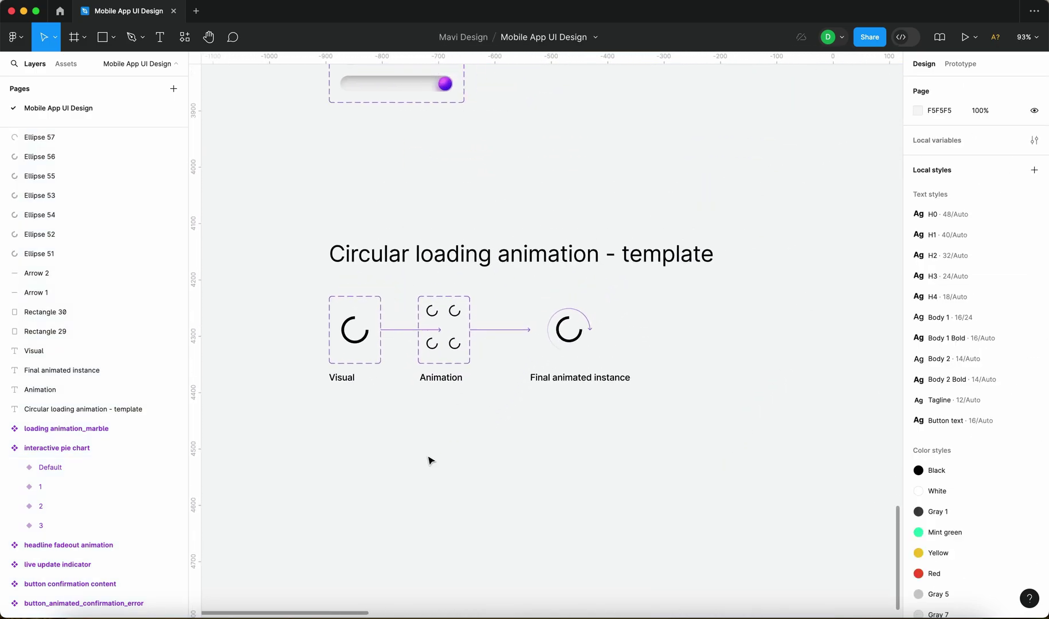
# Change the fill of the ring in the Visual box from black to red.
pyautogui.click(365, 337)
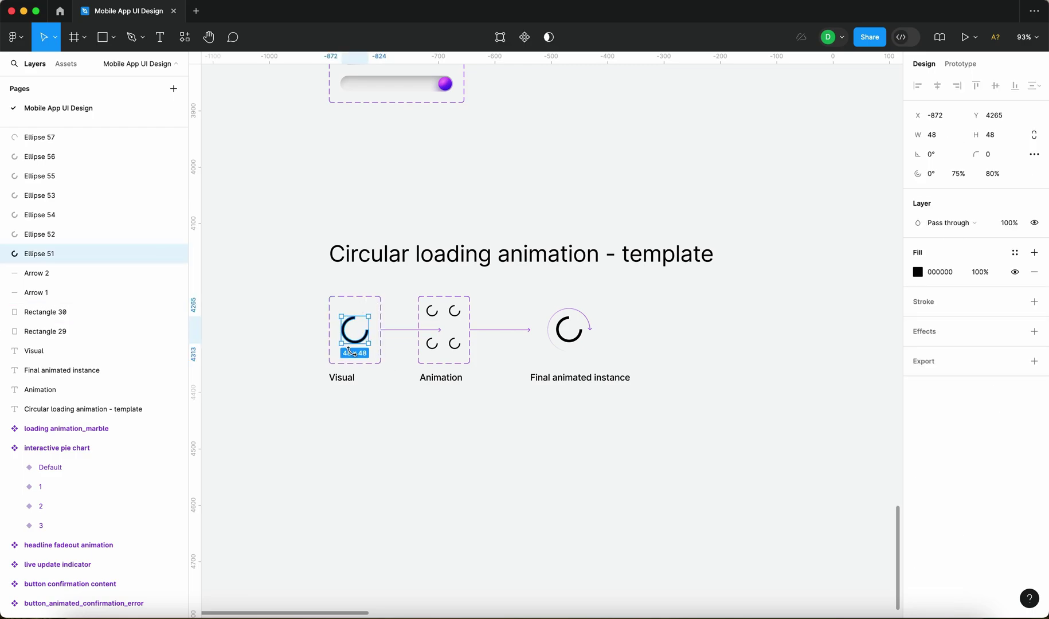
pyautogui.scroll(5, 338, 324)
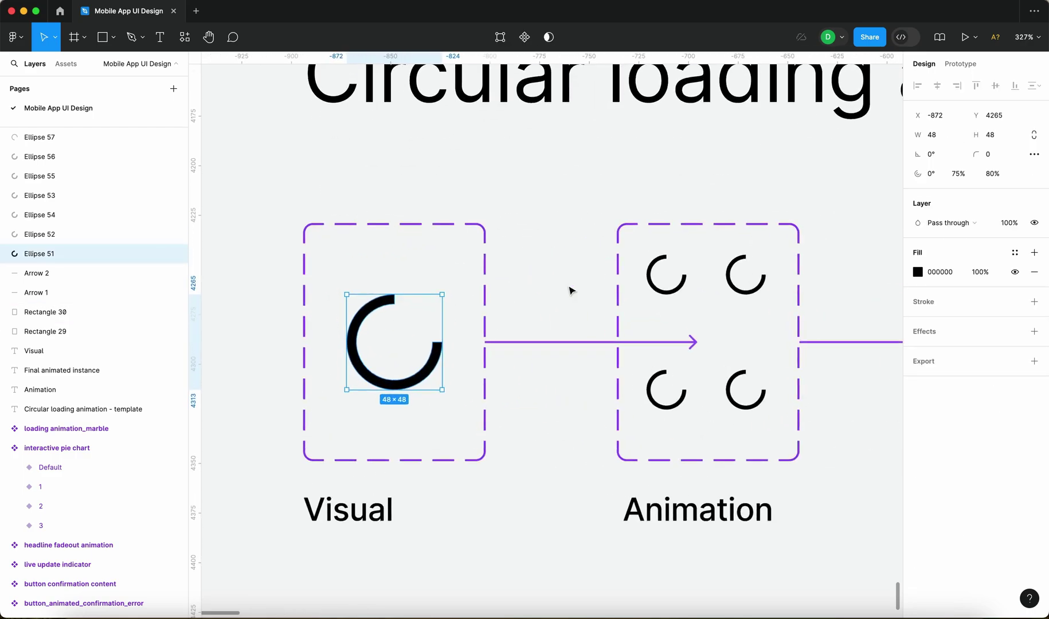
pyautogui.click(918, 272)
pyautogui.moveTo(884, 370); pyautogui.dragTo(897, 274)
pyautogui.click(635, 201)
# Recolor all four small rings in the Animation box red.
pyautogui.scroll(-3, 635, 200)
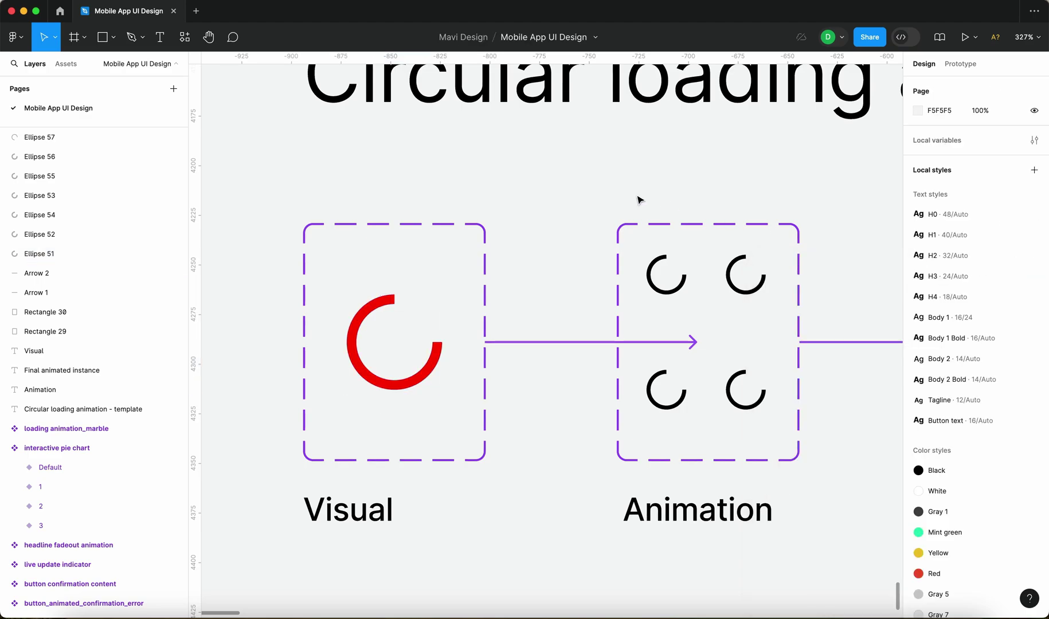
pyautogui.hscroll(5, 635, 203)
pyautogui.click(448, 195)
pyautogui.keyDown('shift'); pyautogui.click(492, 195); pyautogui.keyUp('shift')
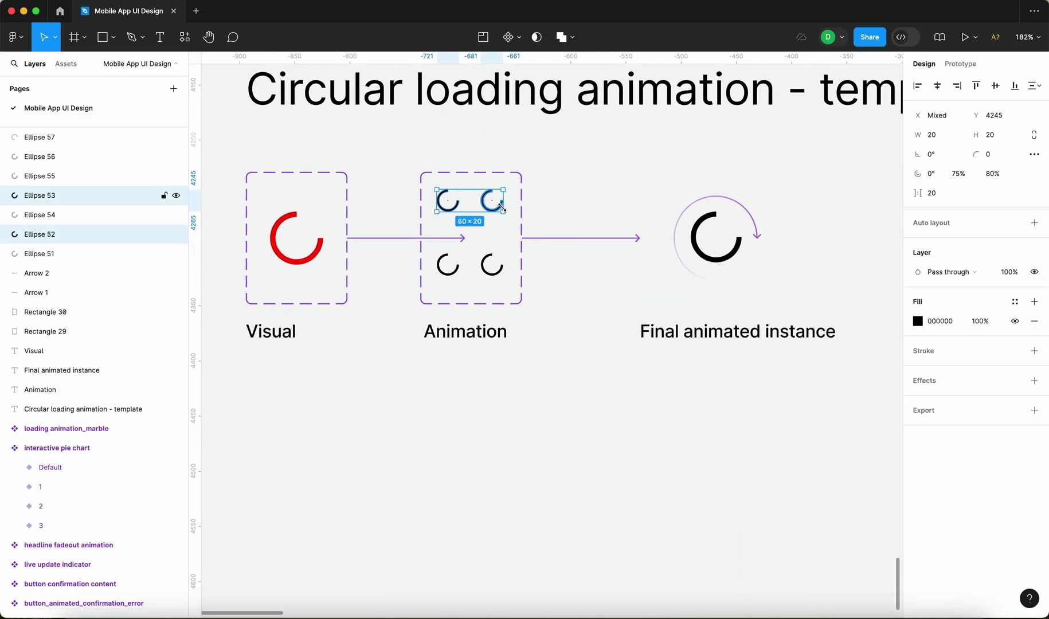
pyautogui.keyDown('shift'); pyautogui.click(500, 273); pyautogui.keyUp('shift')
pyautogui.keyDown('shift'); pyautogui.click(448, 269); pyautogui.keyUp('shift')
pyautogui.click(918, 321)
pyautogui.click(875, 357)
pyautogui.click(676, 230)
# Change the fill of the ring above the Final animated instance label to red.
pyautogui.click(691, 253)
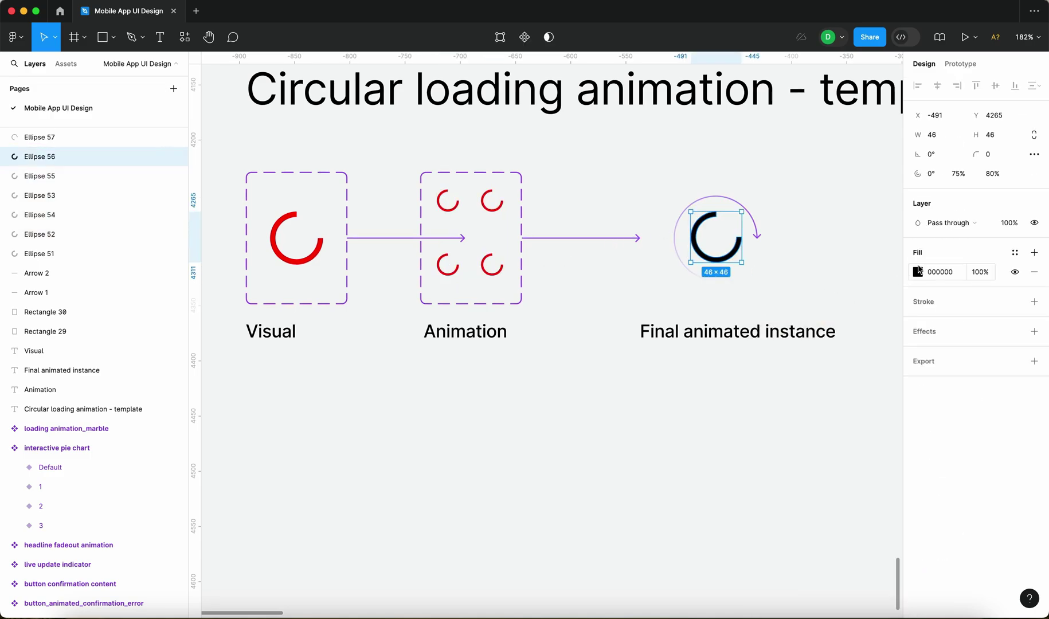
pyautogui.click(918, 272)
pyautogui.click(864, 359)
pyautogui.press('Escape')
pyautogui.click(740, 414)
# Create a 100 × 100 frame in the empty space below the template diagram.
pyautogui.scroll(-5, 589, 387)
pyautogui.hscroll(2, 589, 387)
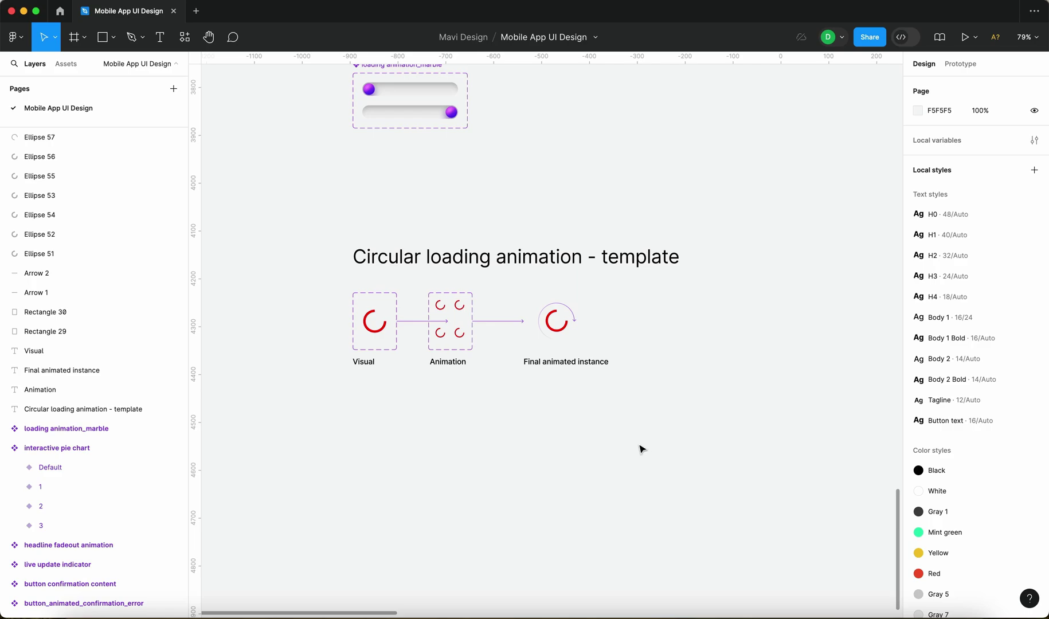
pyautogui.scroll(-2, 573, 413)
pyautogui.hscroll(-1, 574, 413)
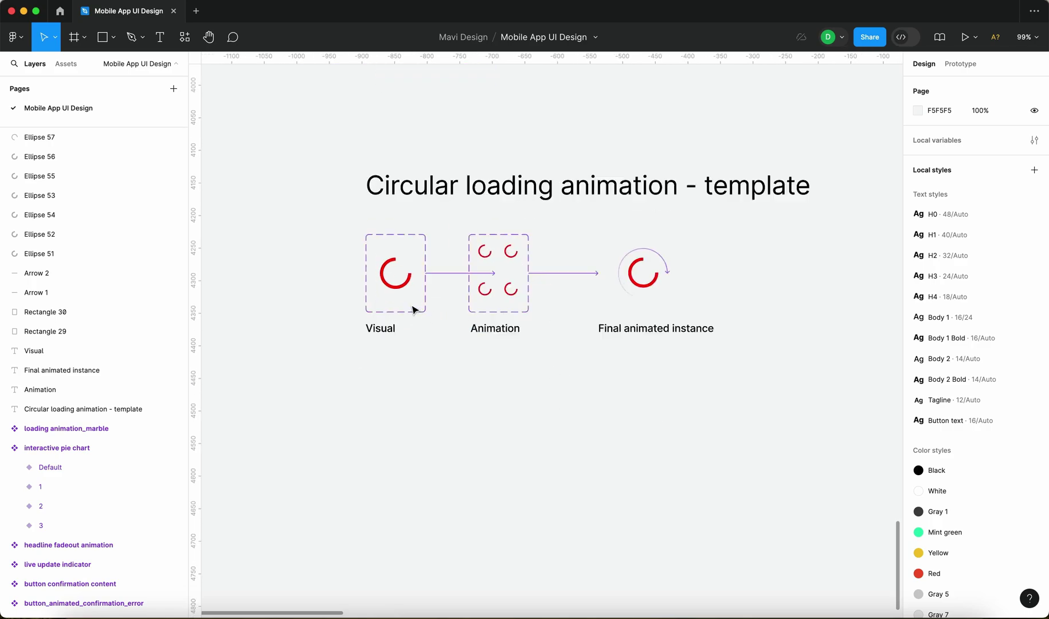
pyautogui.scroll(5, 413, 304)
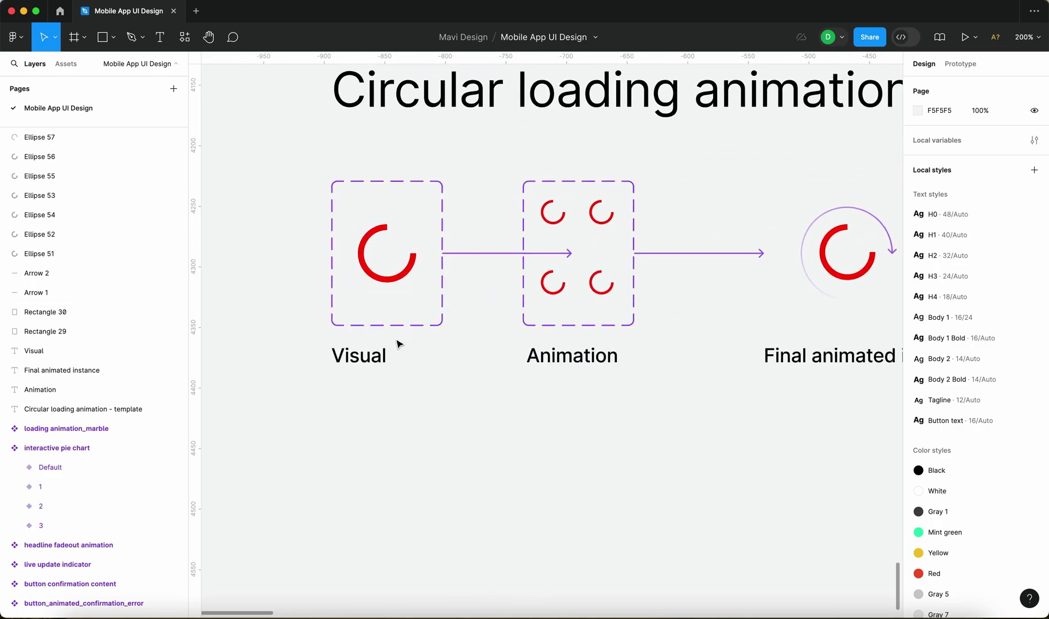
pyautogui.scroll(-5, 459, 321)
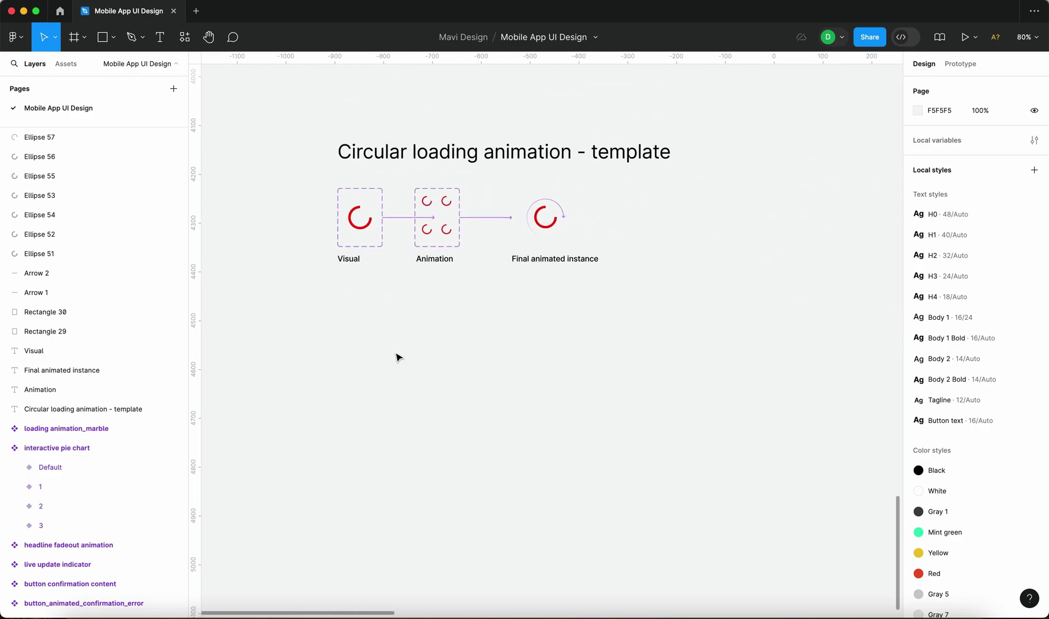
pyautogui.press('f')
pyautogui.moveTo(356, 324); pyautogui.dragTo(388, 357)
pyautogui.scroll(-10, 445, 347)
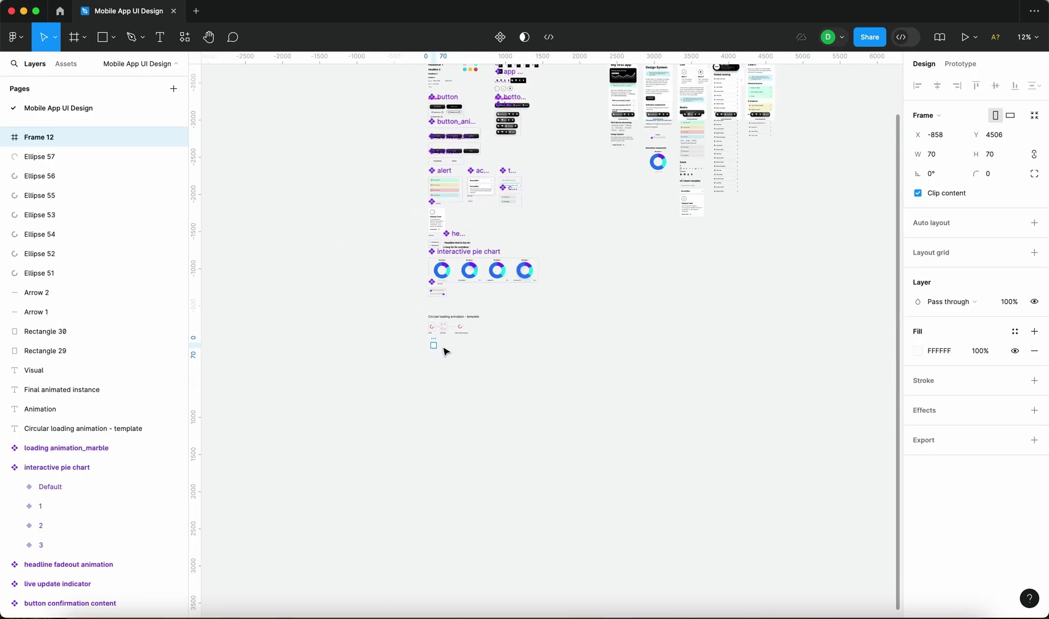
pyautogui.press('super+0')
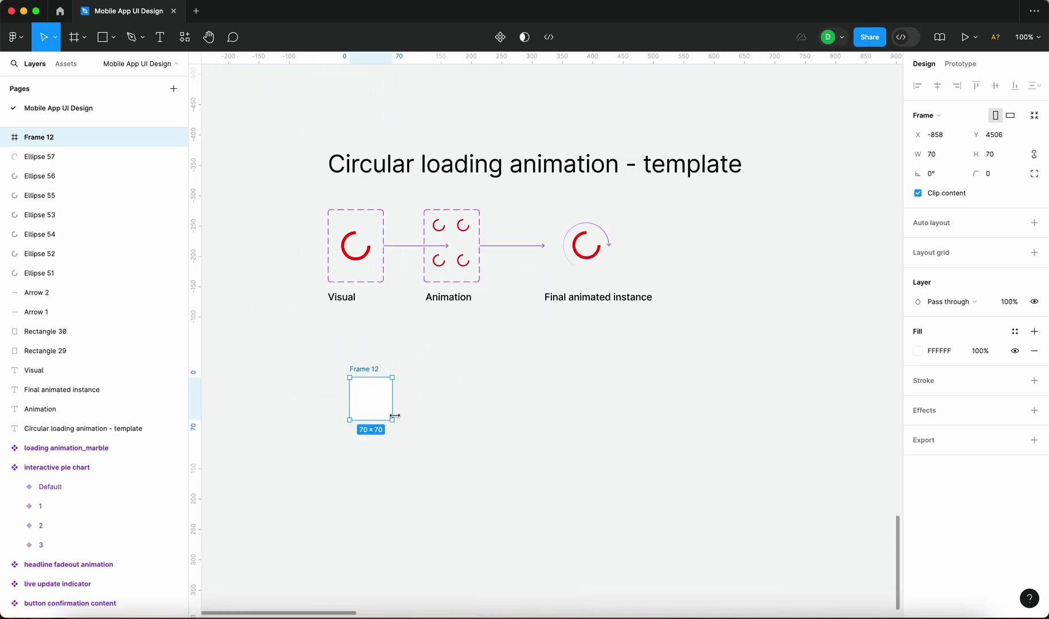
pyautogui.moveTo(393, 421); pyautogui.dragTo(531, 421)
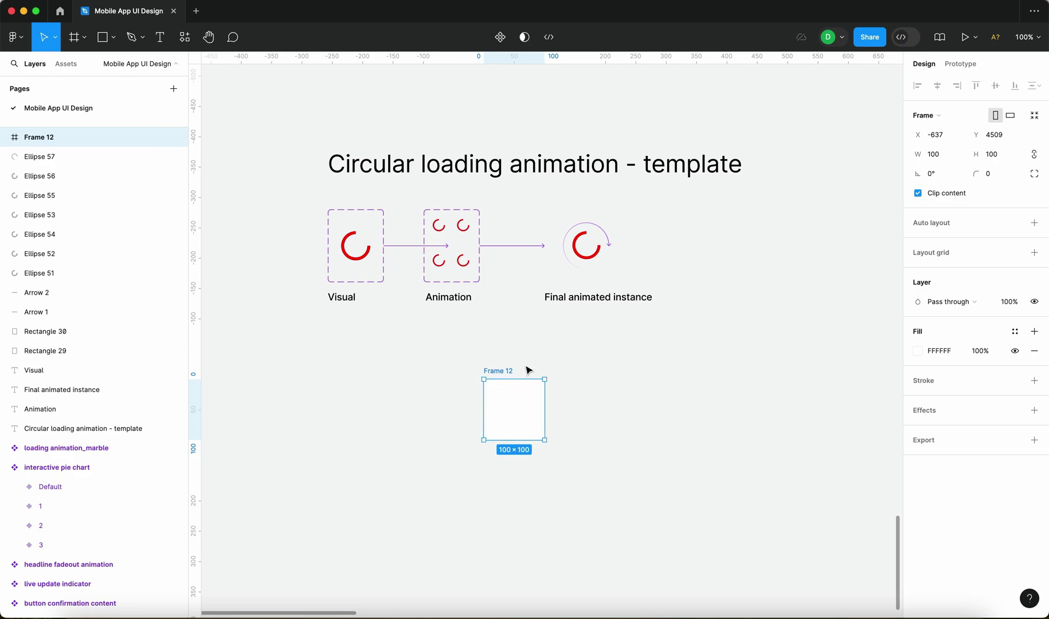
# Rename the new frame "loading wheel visual" and move it below the Visual label.
pyautogui.press('super+r')
pyautogui.write('loadi')
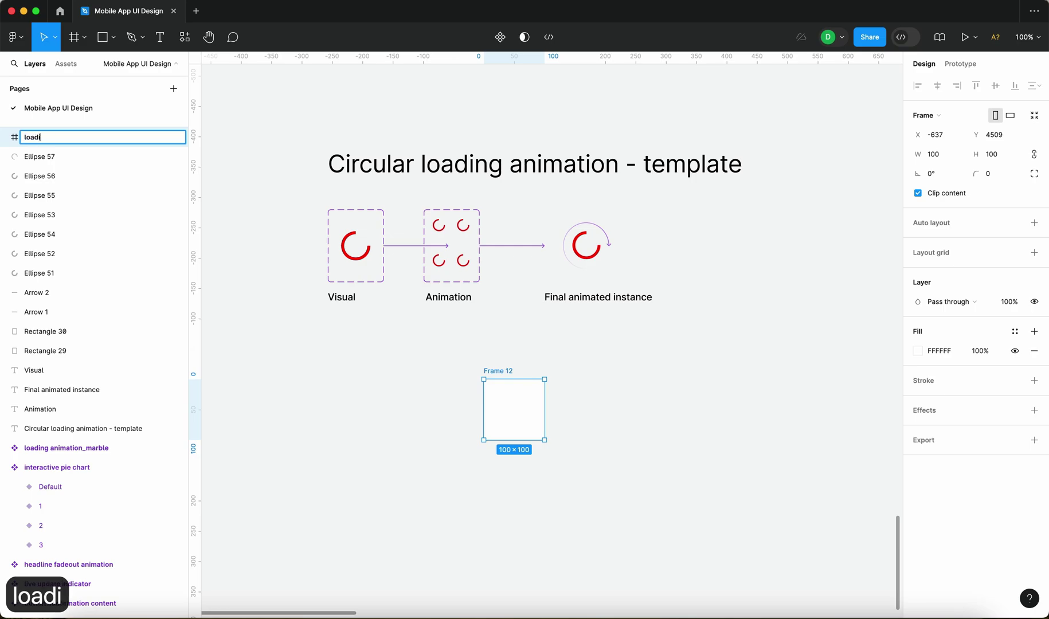
pyautogui.write('ng wheel visual')
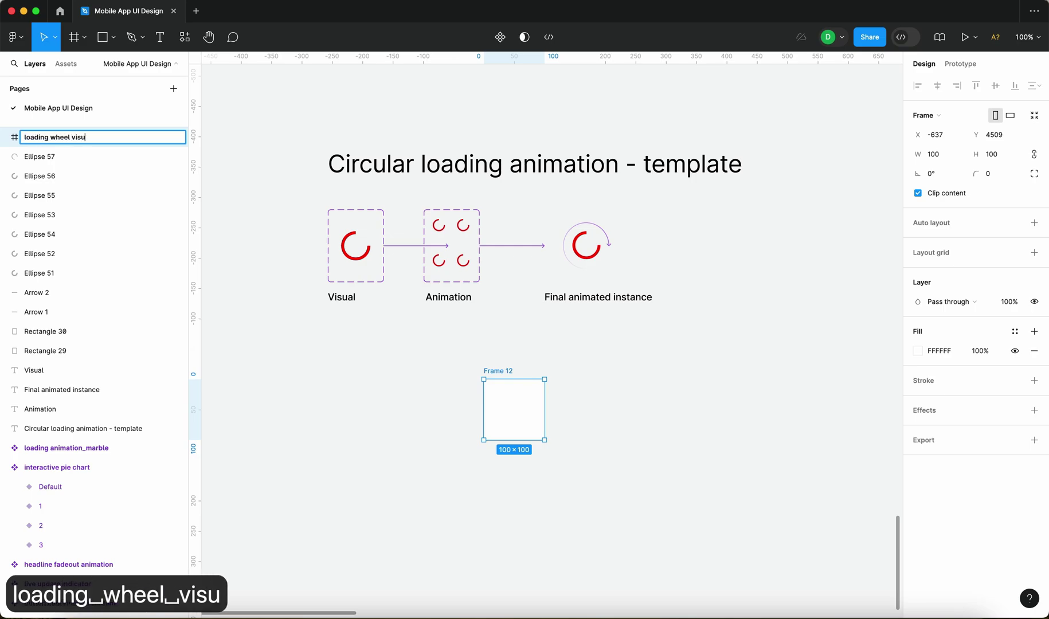
pyautogui.press('Return')
pyautogui.moveTo(525, 399); pyautogui.dragTo(387, 390)
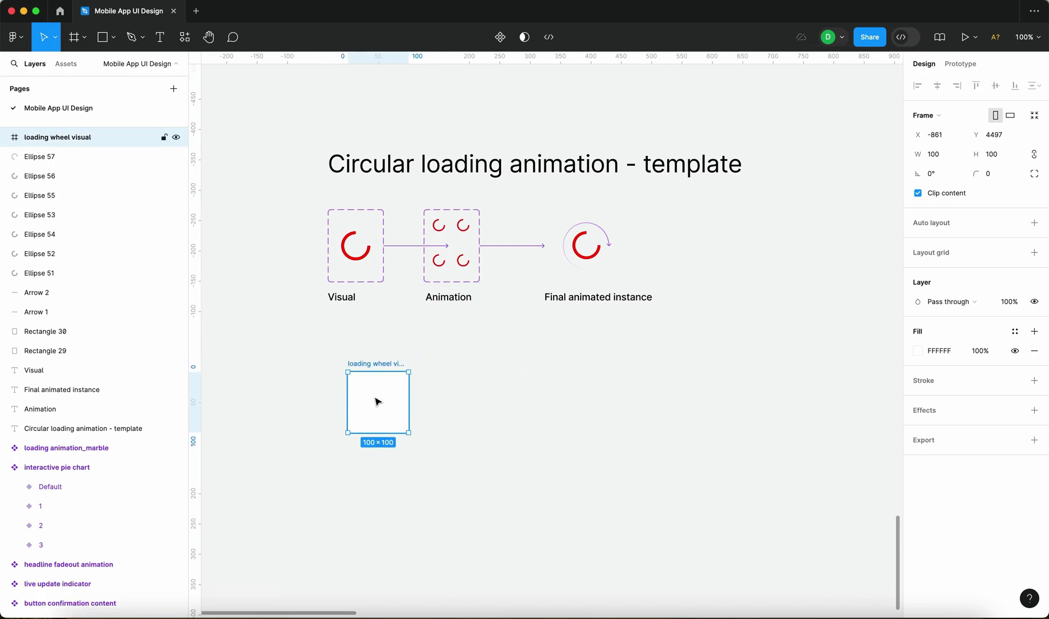
# Add a 100 × 100 ellipse that fills the loading wheel visual frame.
pyautogui.keyDown('ctrl'); pyautogui.scroll(5, 384, 395); pyautogui.keyUp('ctrl')
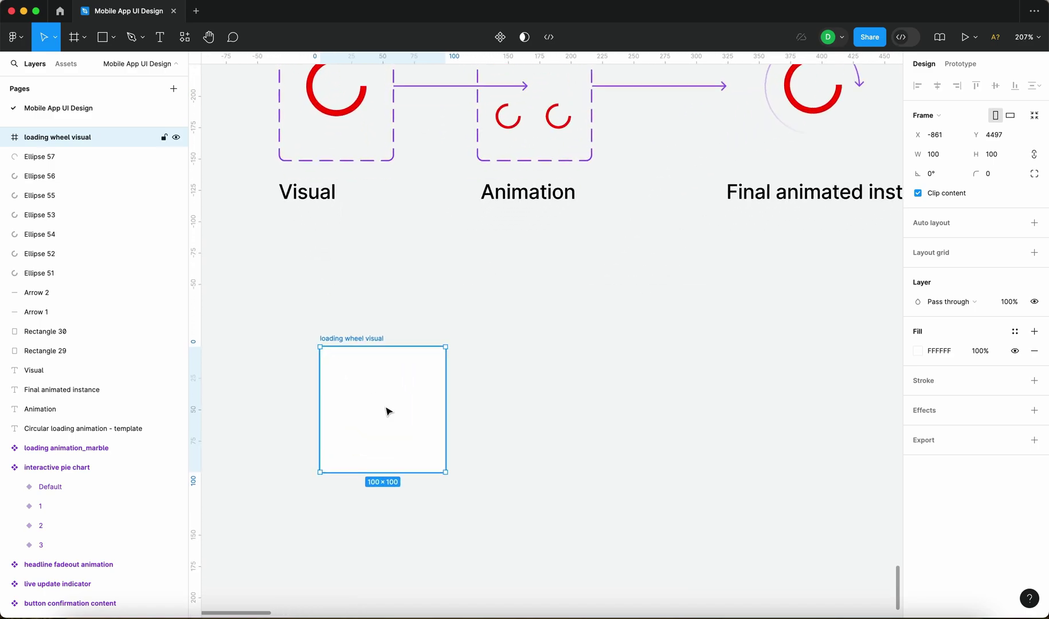
pyautogui.press('o')
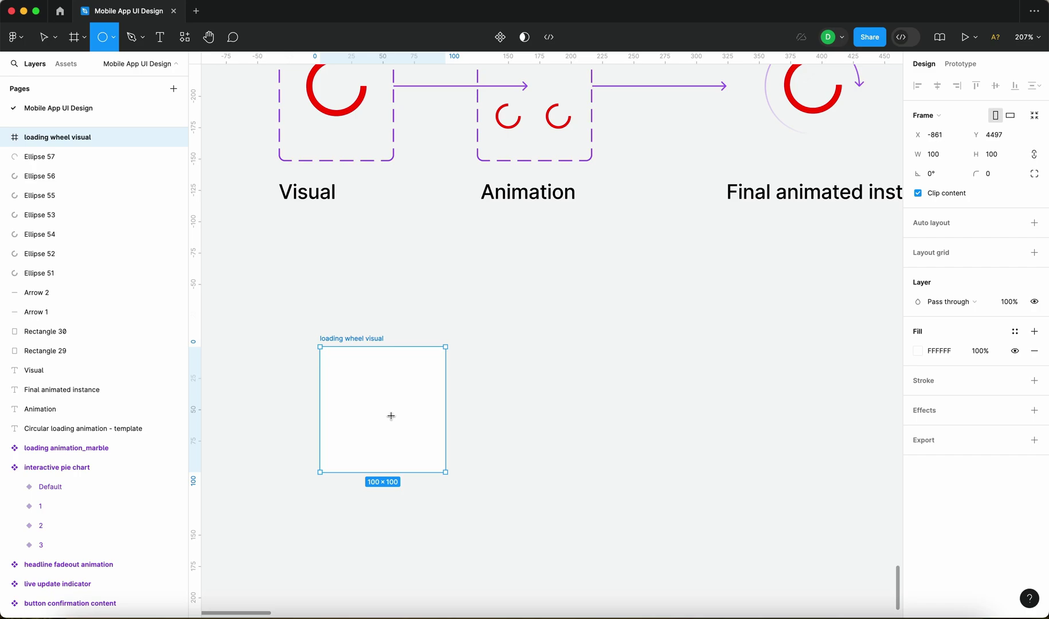
pyautogui.click(391, 416)
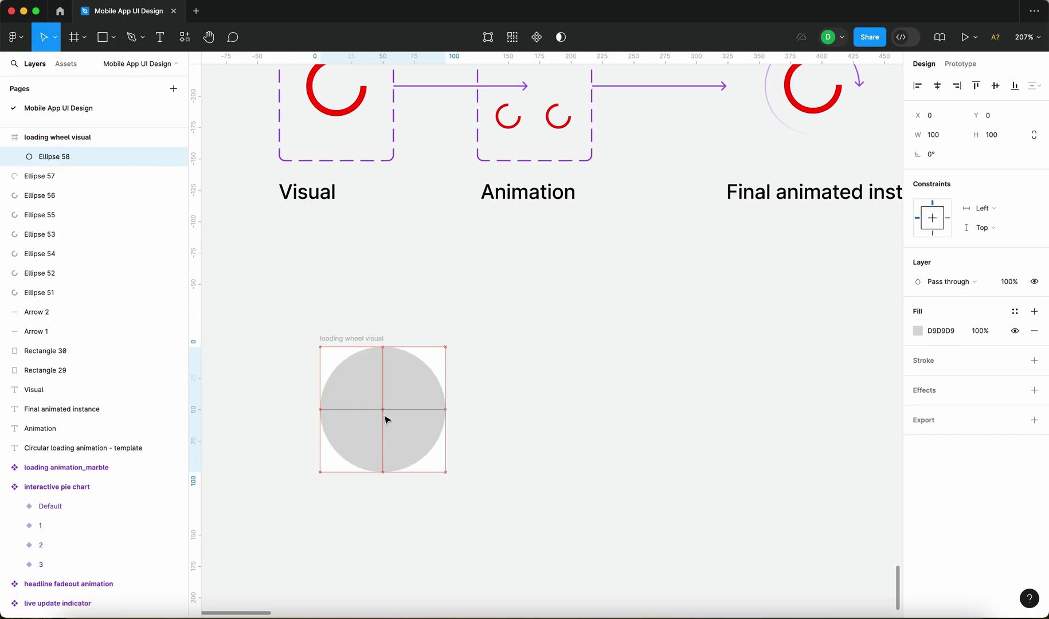
# Rename the ellipse inside the frame "loading wheel".
pyautogui.click(37, 138)
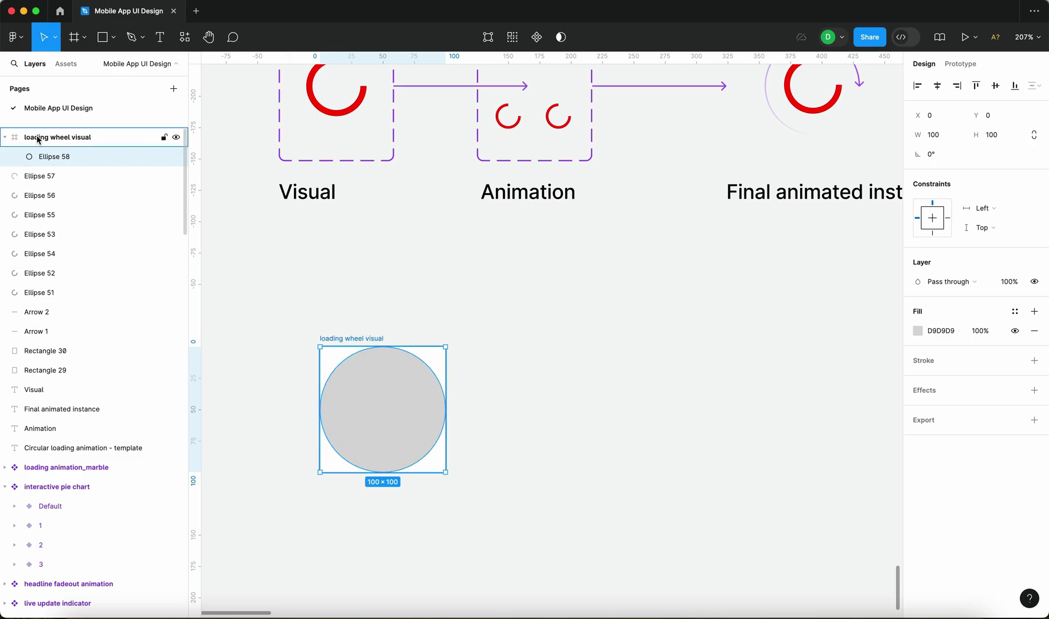
pyautogui.click(341, 427)
pyautogui.press('super+r')
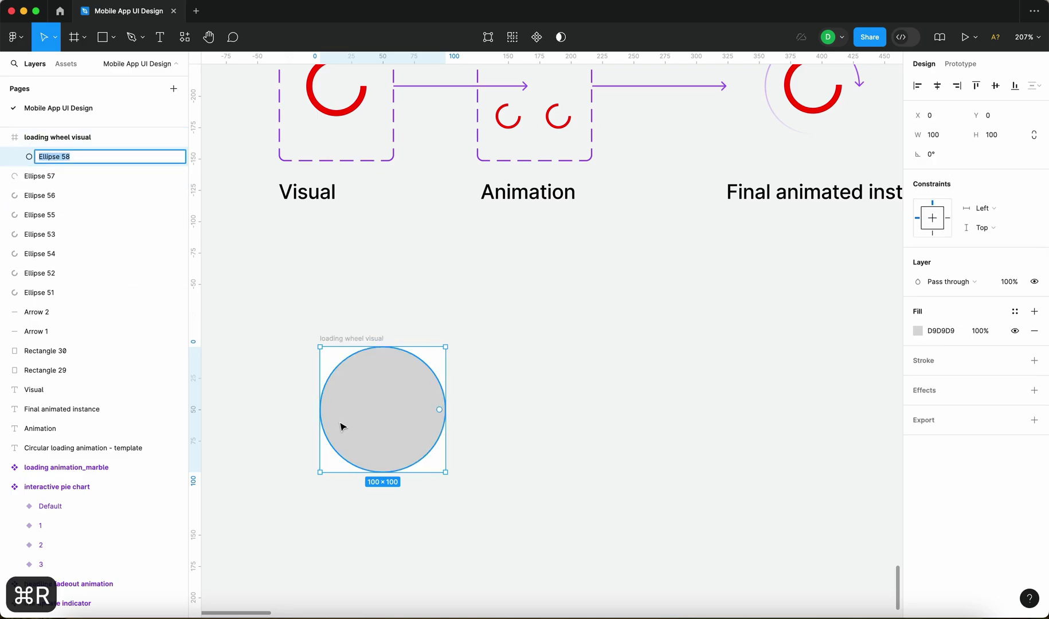
pyautogui.write('loading wheel')
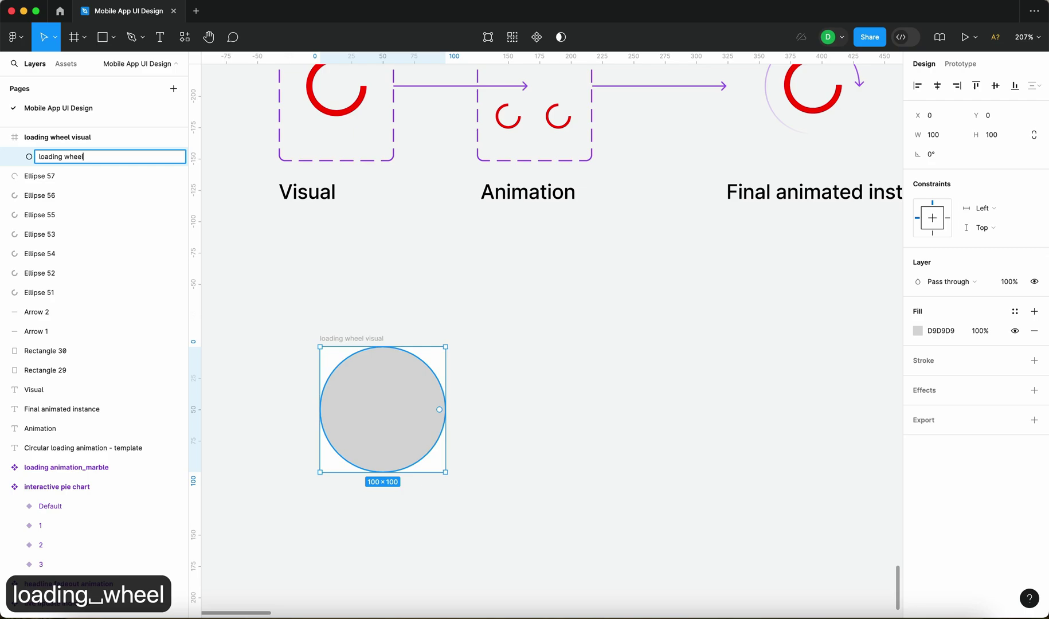
pyautogui.press('Return')
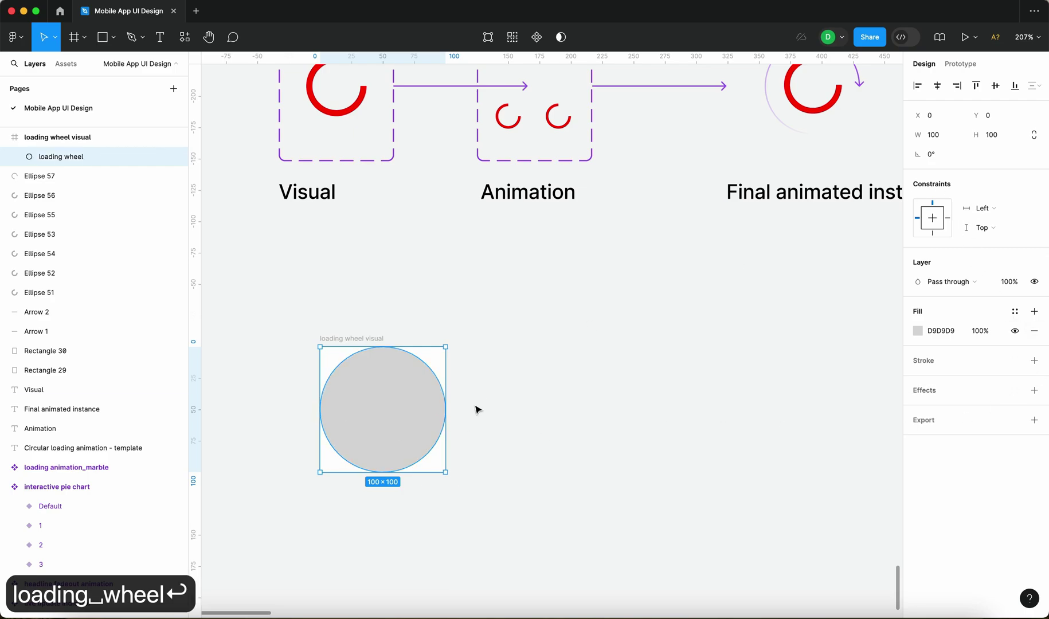
# Turn the loading wheel ellipse into an open ring with a 75% sweep and an 80% ratio.
pyautogui.moveTo(440, 411); pyautogui.dragTo(377, 381)
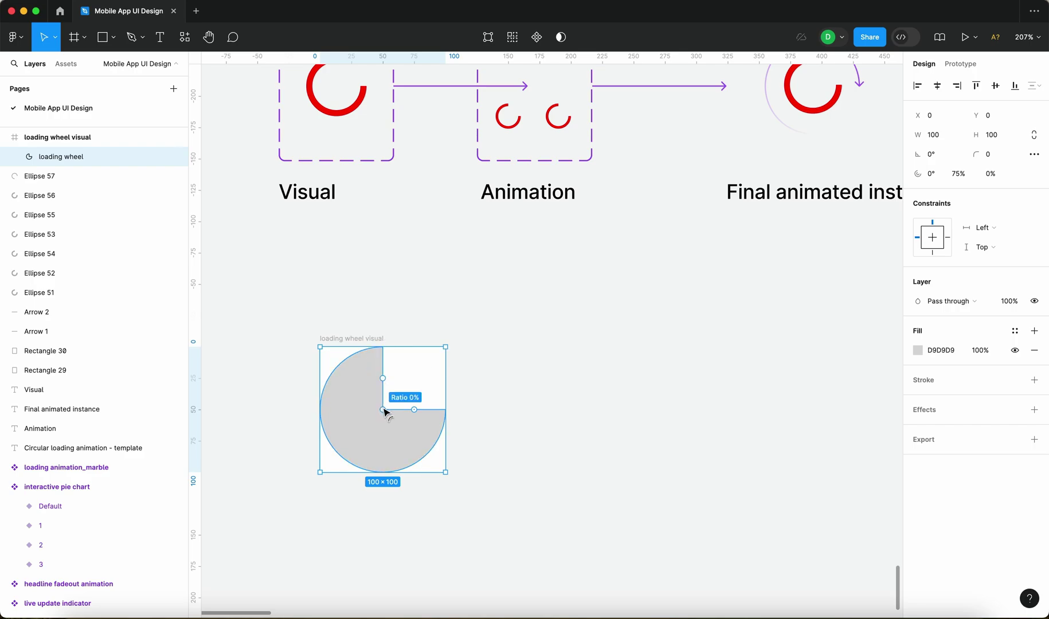
pyautogui.moveTo(384, 410); pyautogui.dragTo(385, 461)
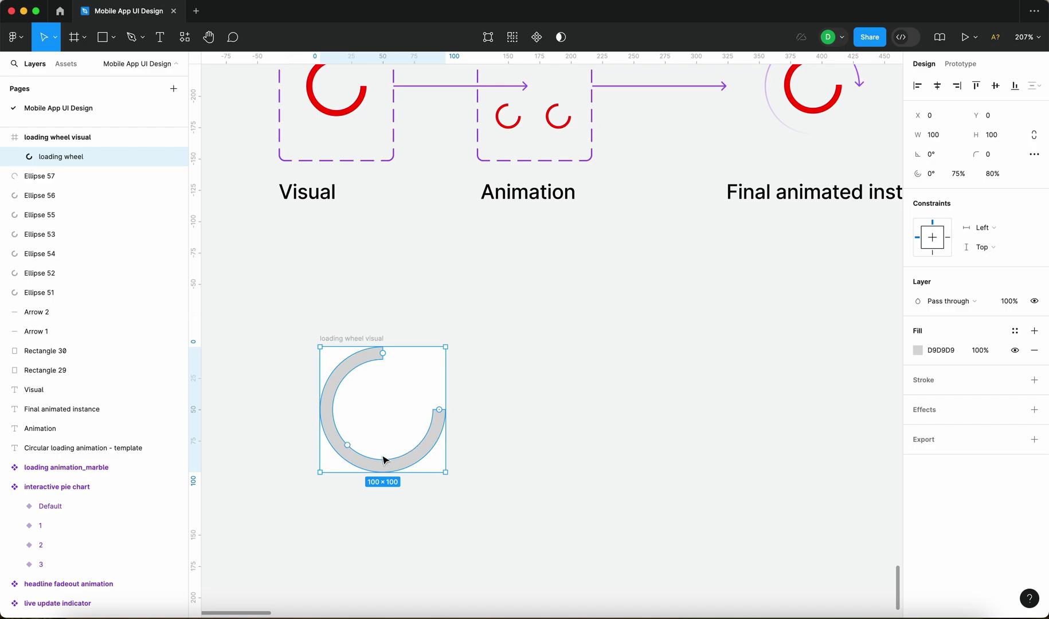
# Set the fill of the loading wheel ring to black (000000).
pyautogui.click(581, 415)
pyautogui.click(434, 445)
pyautogui.click(434, 446)
pyautogui.click(918, 350)
pyautogui.moveTo(848, 349); pyautogui.dragTo(755, 452)
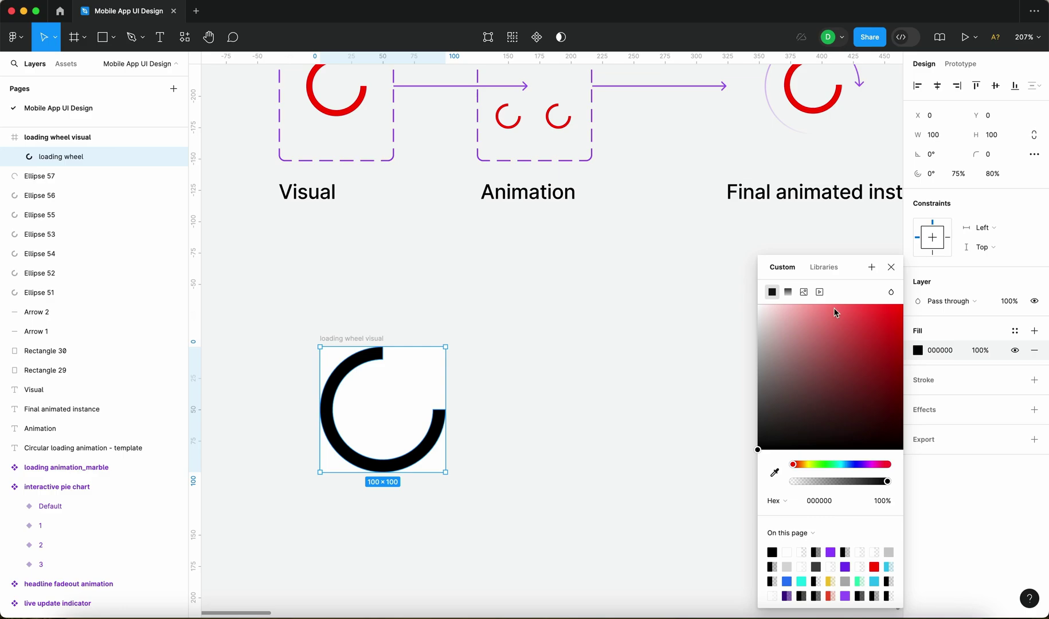
pyautogui.click(891, 267)
# Remove the white fill from the loading wheel visual frame.
pyautogui.click(698, 401)
pyautogui.scroll(-5, 698, 401)
pyautogui.moveTo(553, 368); pyautogui.dragTo(531, 373)
pyautogui.click(665, 415)
pyautogui.scroll(5, 665, 414)
pyautogui.click(291, 344)
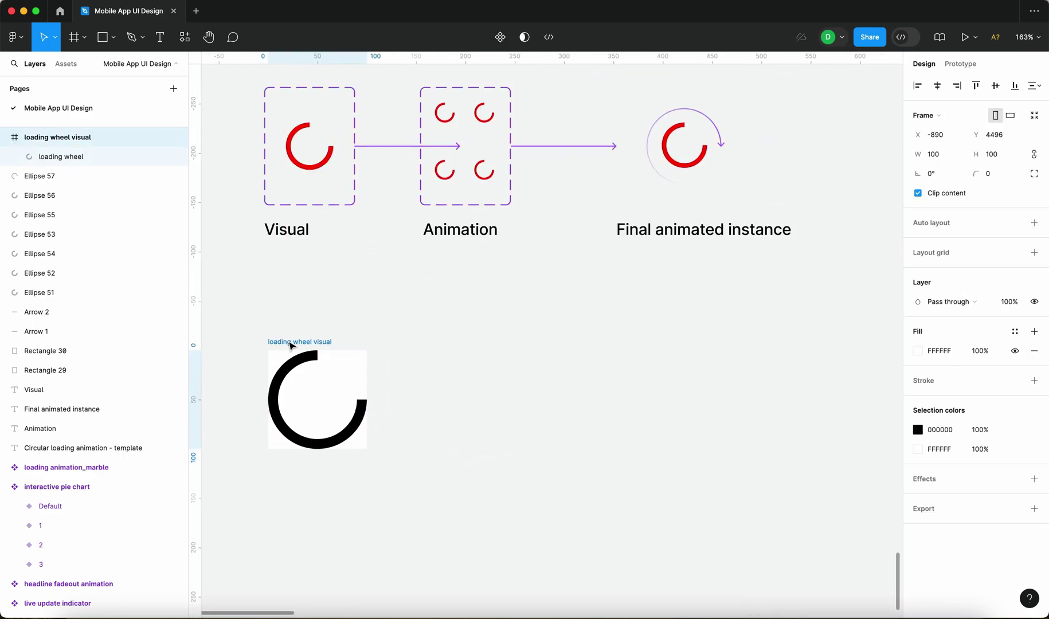
pyautogui.click(1035, 352)
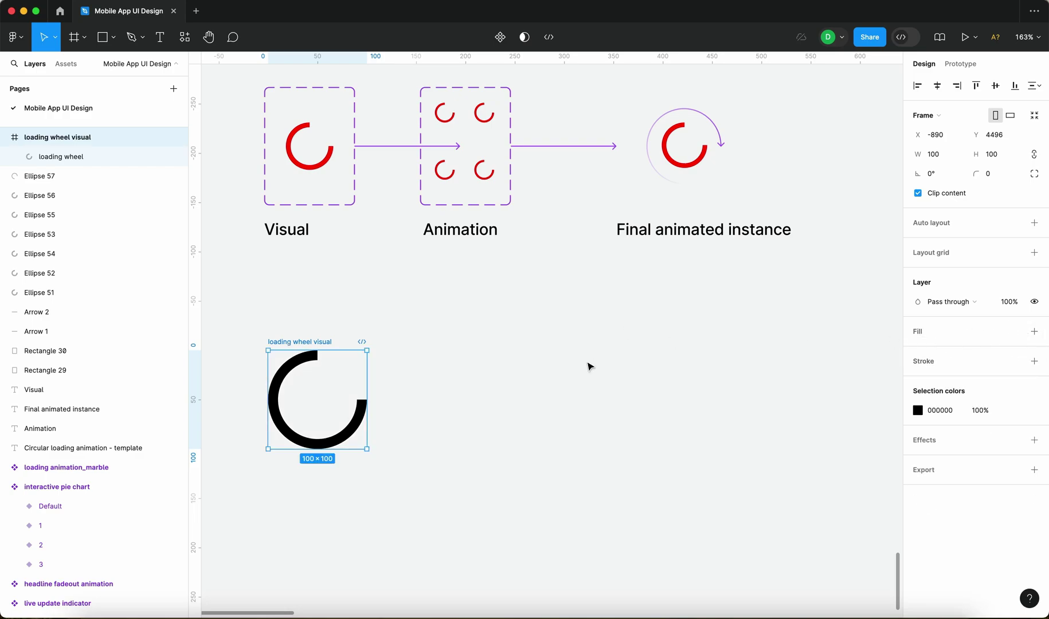
# Convert the loading wheel visual frame into a component and place an instance of it beside the original.
pyautogui.click(450, 348)
pyautogui.moveTo(291, 336); pyautogui.dragTo(312, 353)
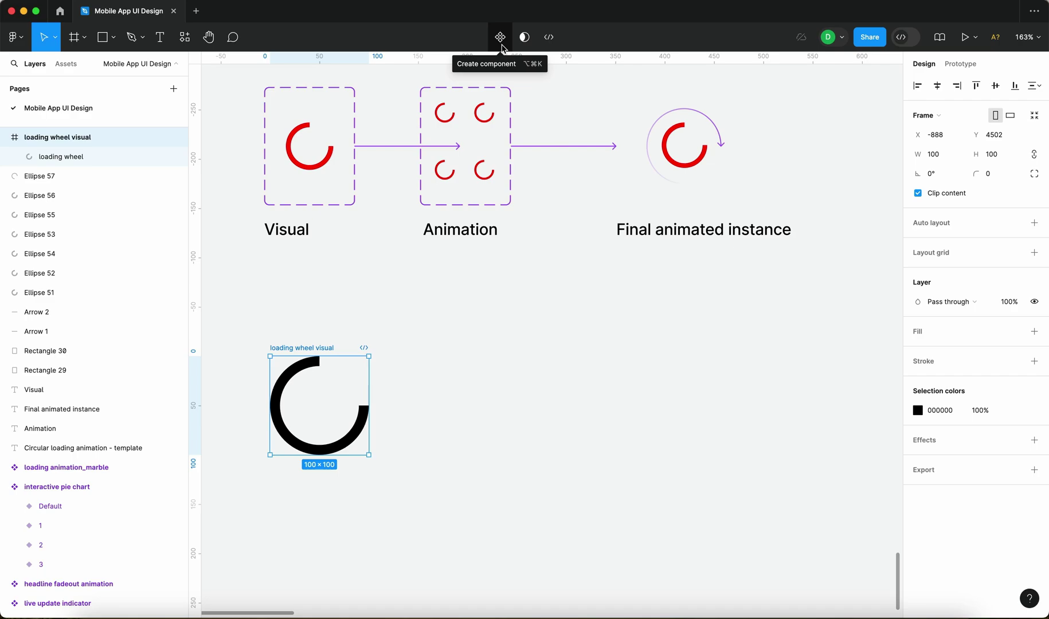
pyautogui.click(501, 38)
pyautogui.click(481, 402)
pyautogui.click(347, 427)
pyautogui.moveTo(346, 427); pyautogui.dragTo(349, 424)
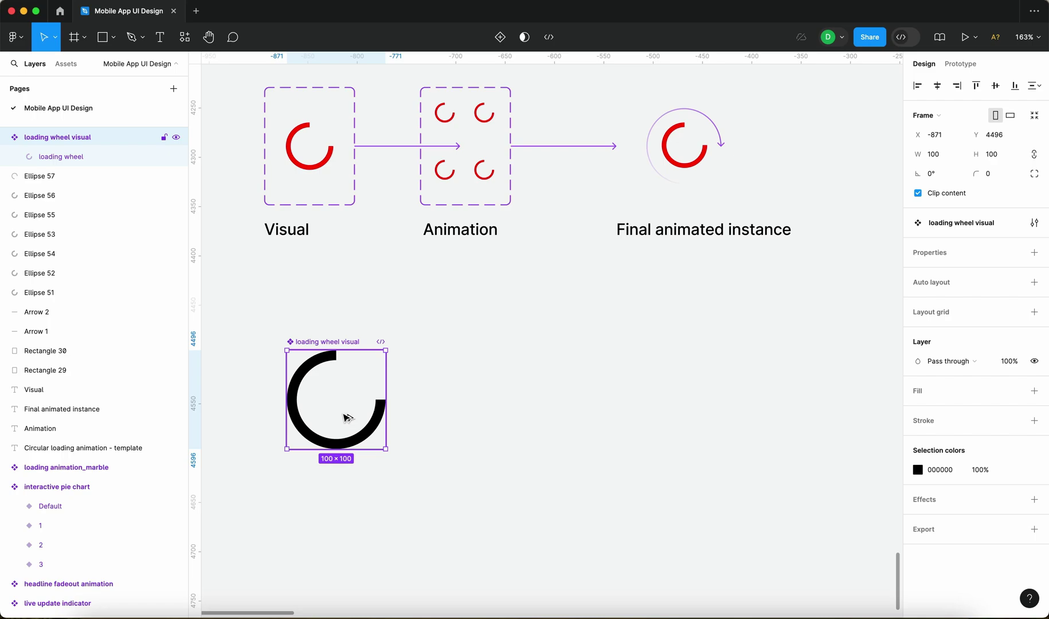
pyautogui.moveTo(333, 406); pyautogui.dragTo(500, 406)
# Try rotating the ring inside the main loading wheel visual component by about 25°, and undo the rotation.
pyautogui.doubleClick(381, 414)
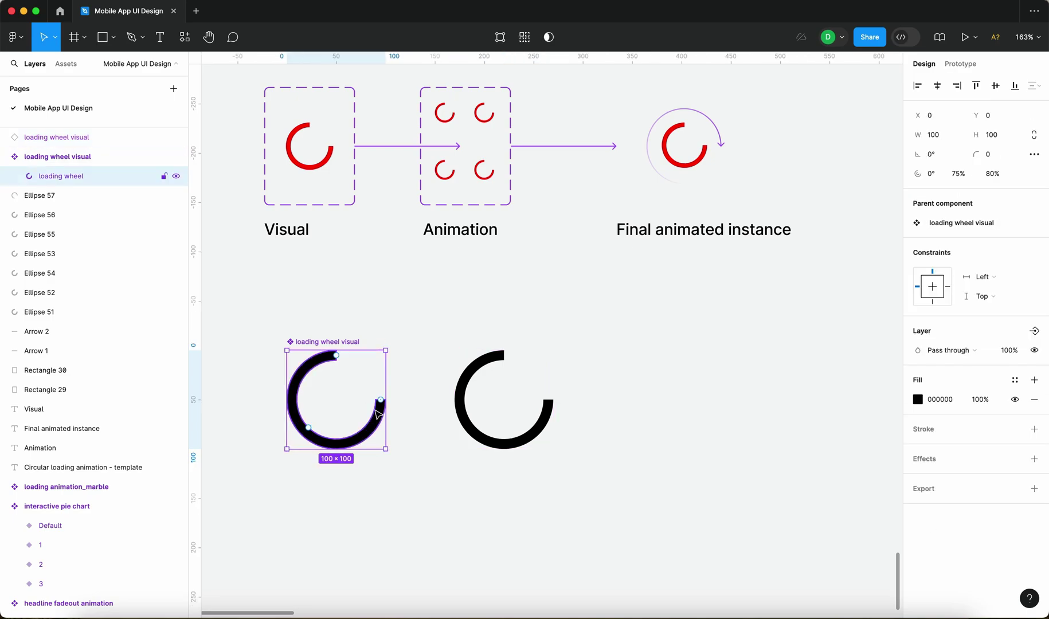
pyautogui.moveTo(390, 344); pyautogui.dragTo(308, 328)
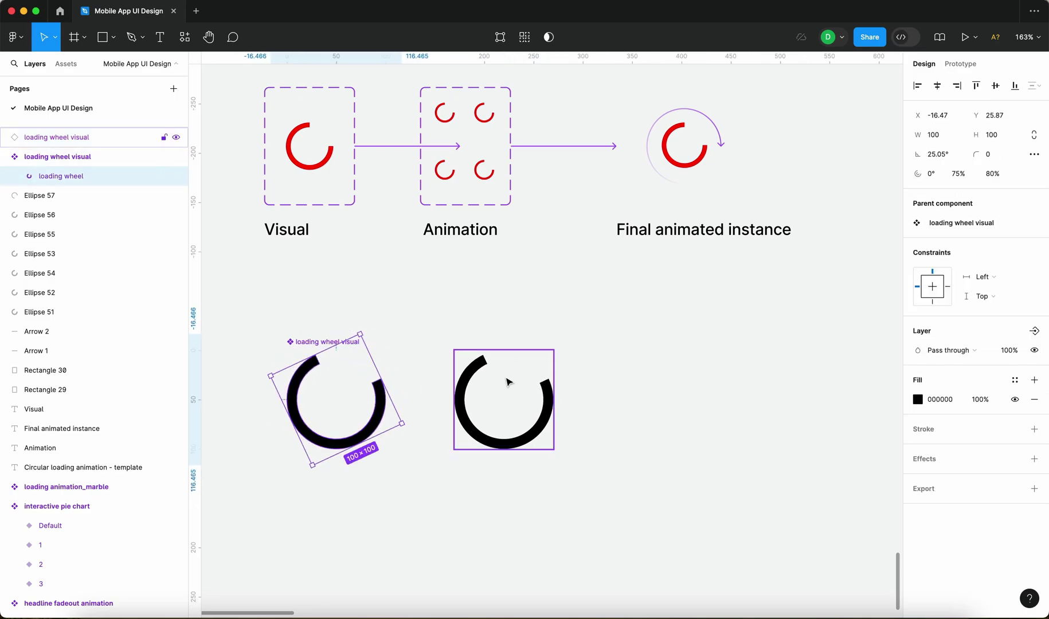
pyautogui.press('super+z')
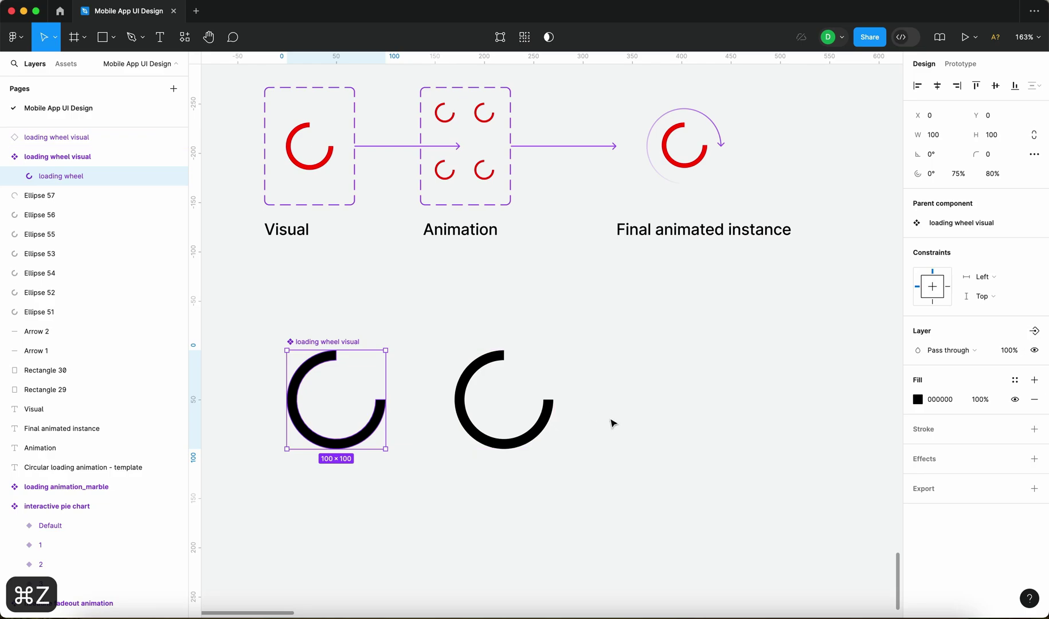
# Wrap the loading wheel visual instance in its own frame and name that frame "loading wheel animation".
pyautogui.click(498, 394)
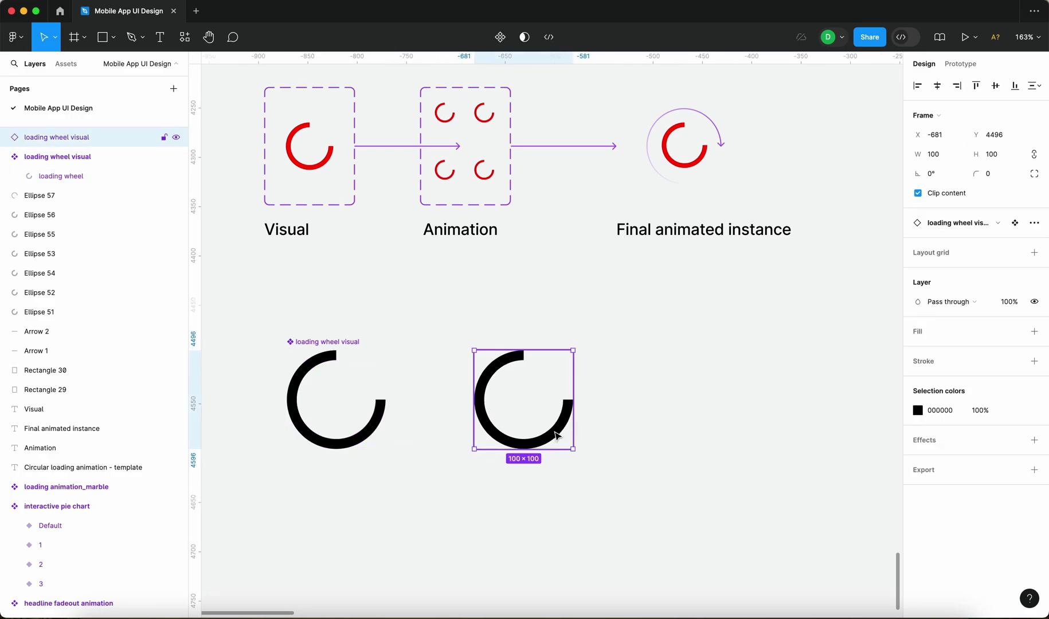
pyautogui.press('alt+super+g')
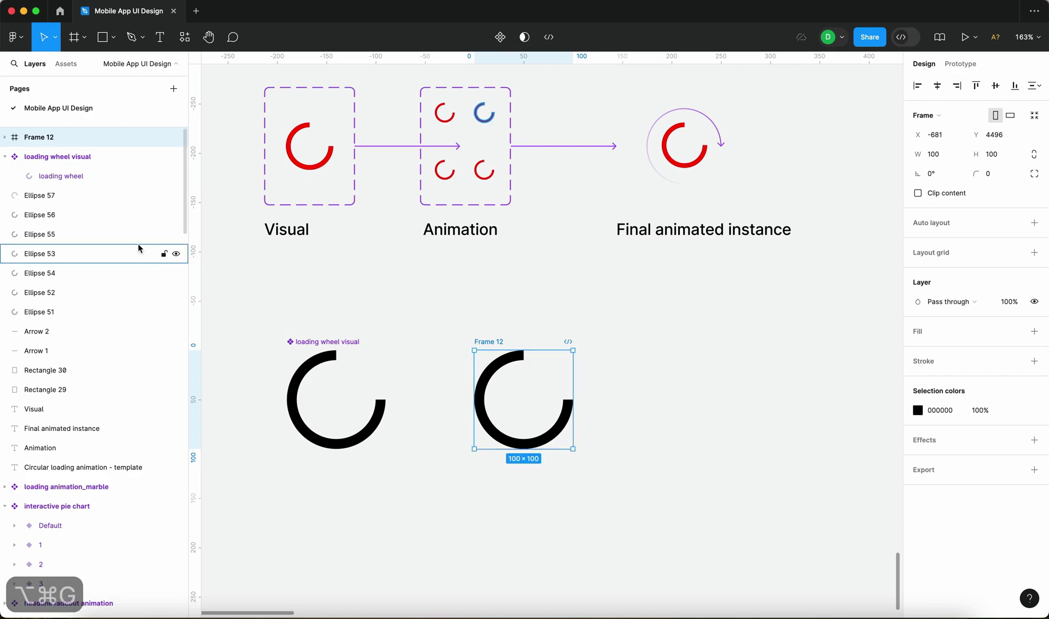
pyautogui.click(6, 137)
pyautogui.doubleClick(38, 138)
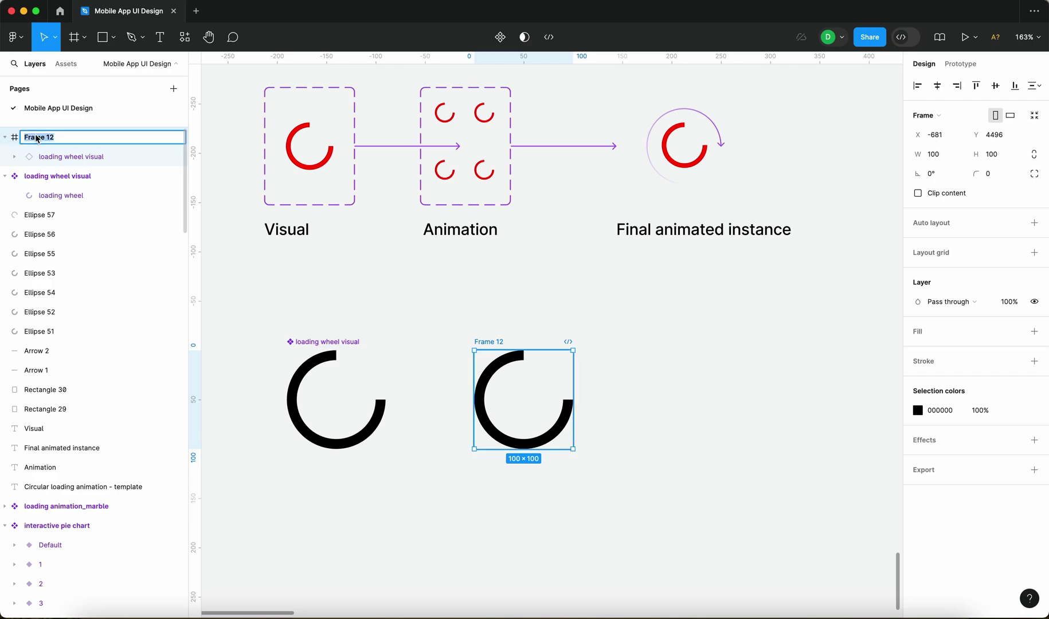
pyautogui.write('loading ')
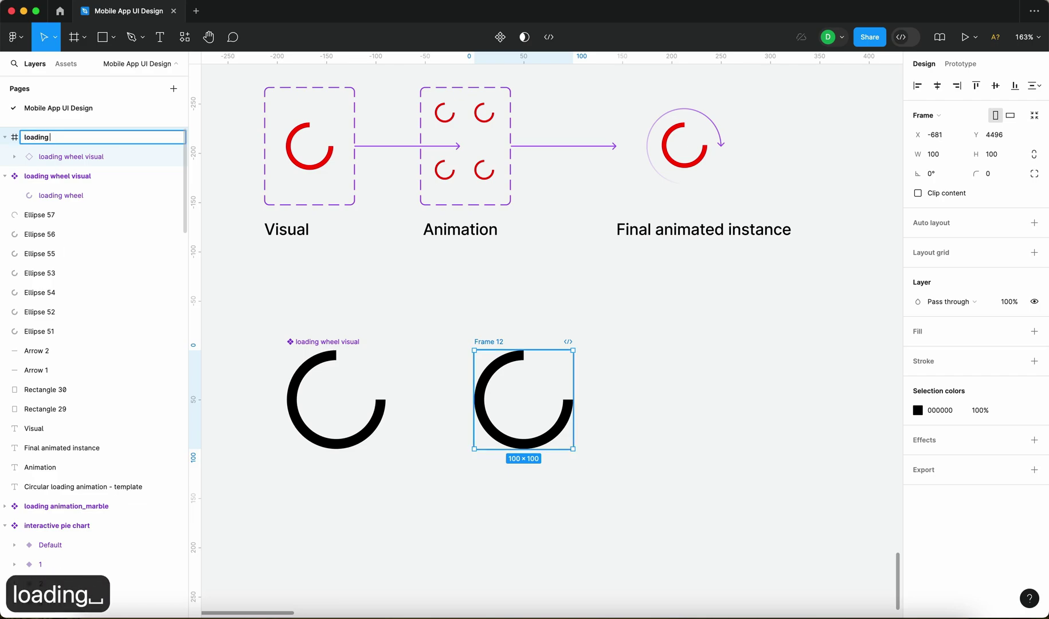
pyautogui.write('wheel animation')
pyautogui.press('Return')
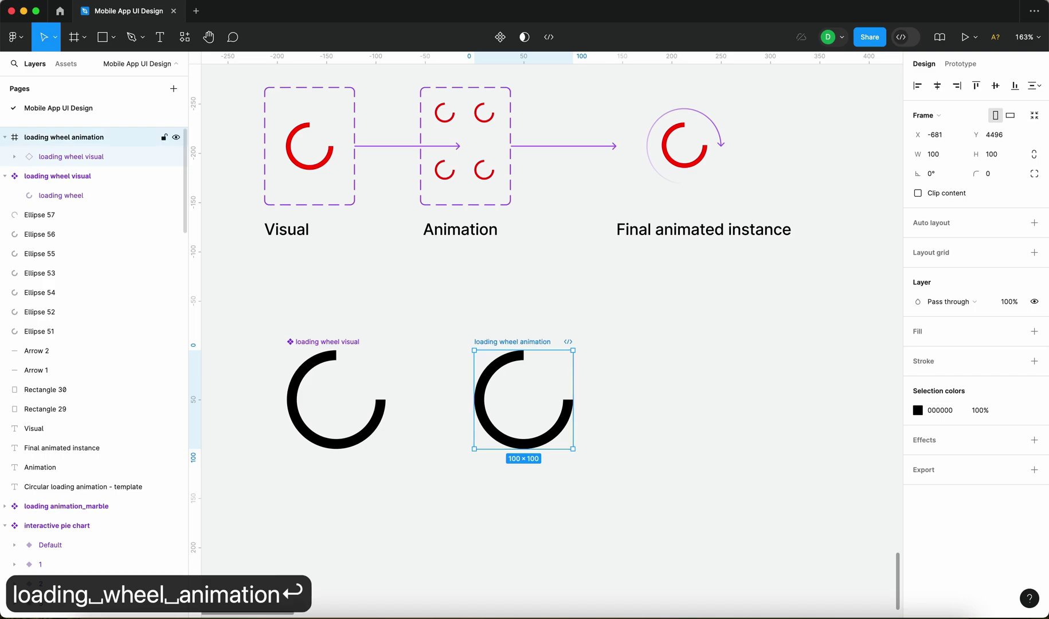
# Convert the loading wheel animation frame into a component and shift it slightly away from the visual component.
pyautogui.click(70, 156)
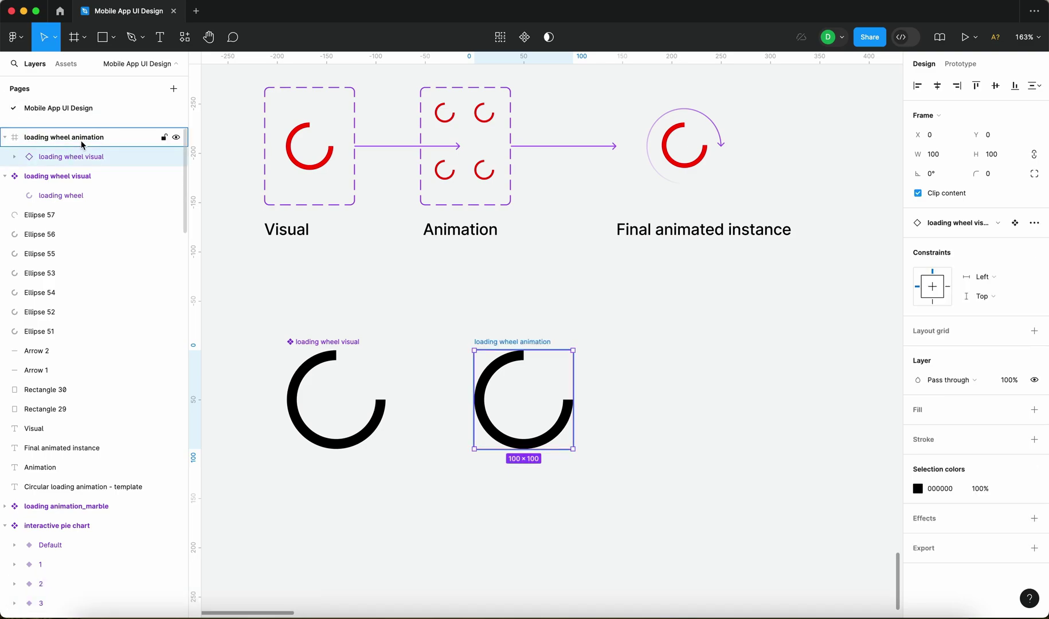
pyautogui.click(82, 144)
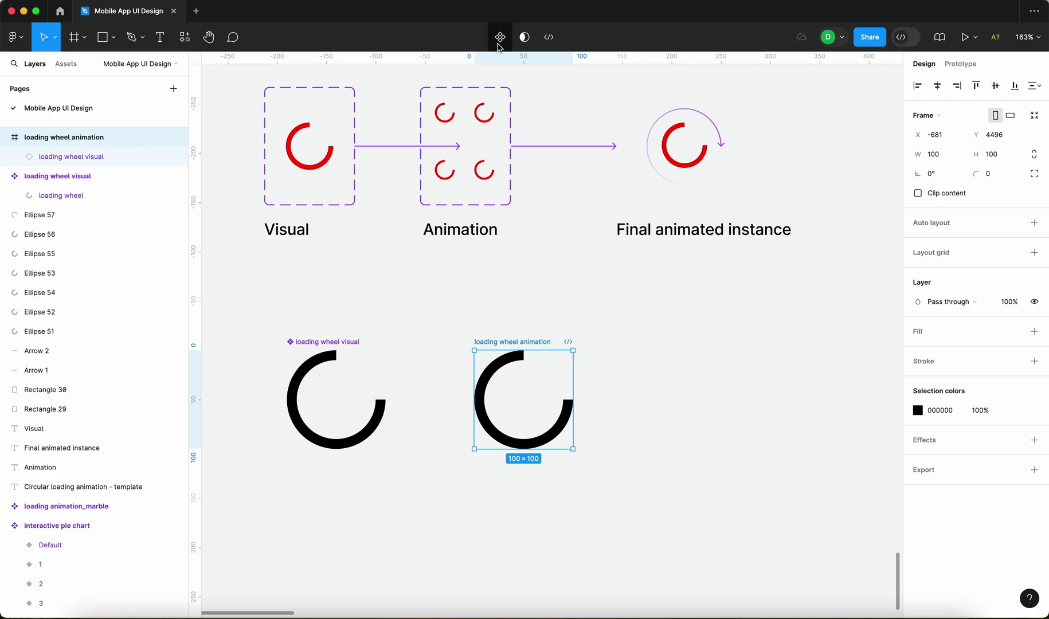
pyautogui.click(500, 37)
pyautogui.click(608, 372)
pyautogui.click(560, 358)
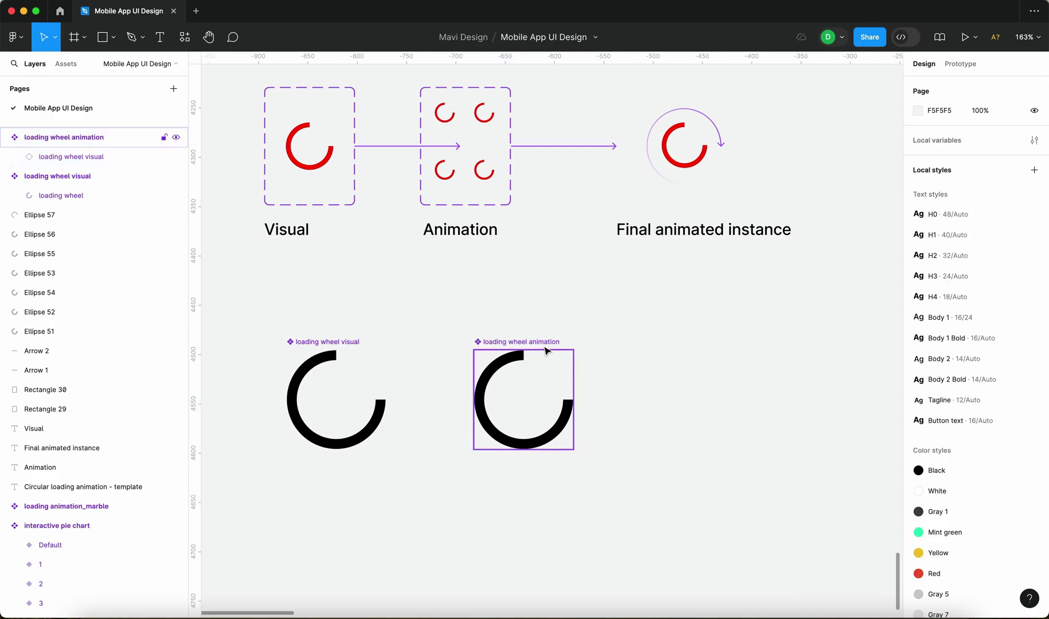
pyautogui.moveTo(544, 350); pyautogui.dragTo(554, 347)
# Try a slight rotation of about 3° on the ring in the loading wheel visual component, and undo it.
pyautogui.moveTo(251, 322); pyautogui.dragTo(611, 451)
pyautogui.click(562, 428)
pyautogui.doubleClick(563, 428)
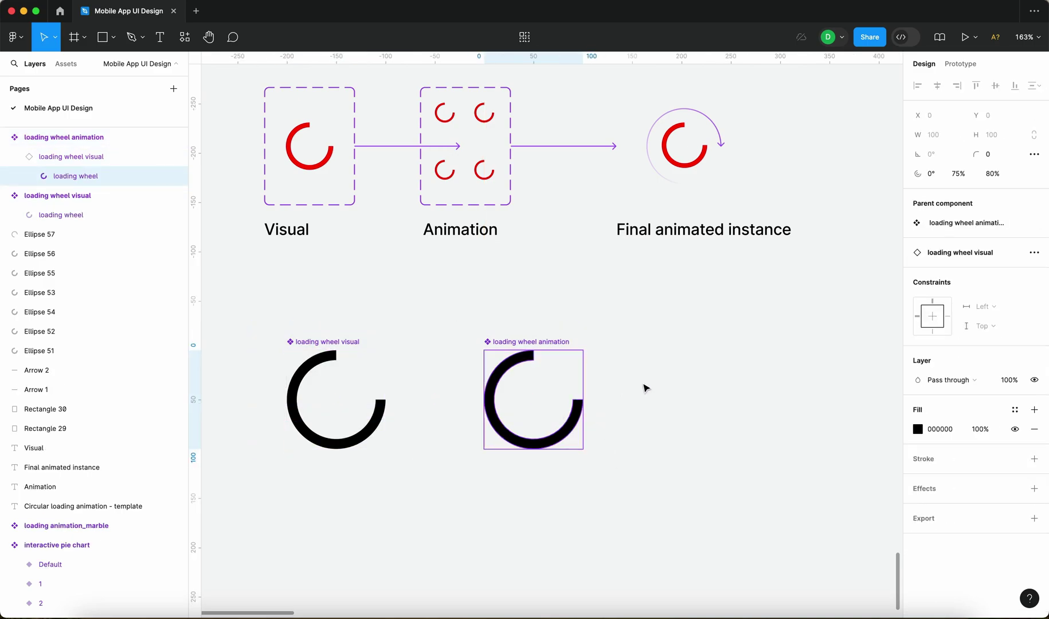
pyautogui.click(621, 387)
pyautogui.click(91, 160)
pyautogui.doubleClick(335, 359)
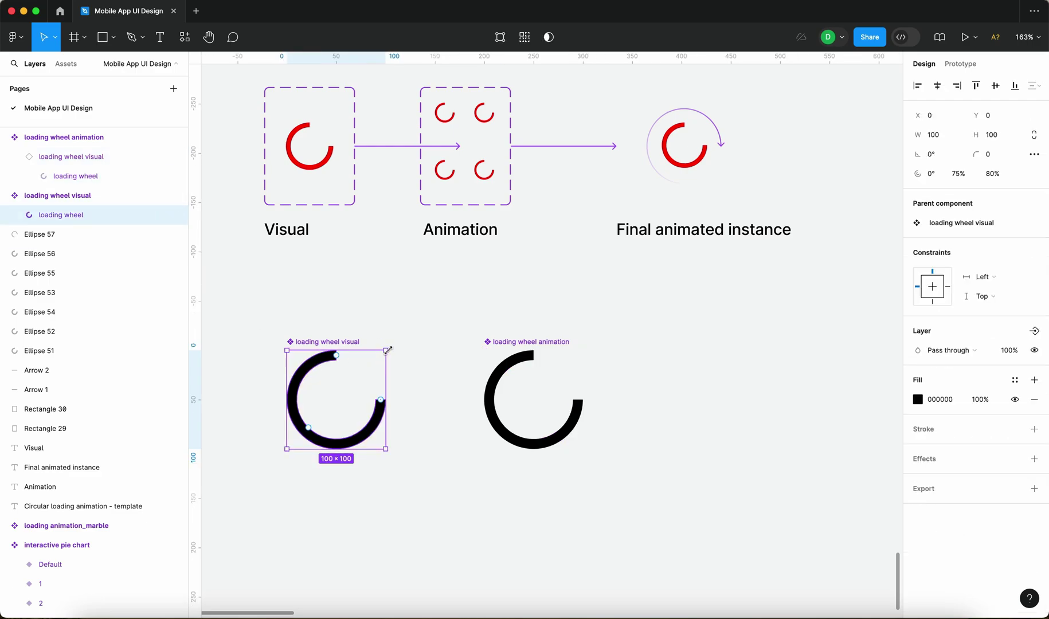
pyautogui.moveTo(391, 348)
pyautogui.mouseDown()
pyautogui.moveTo(346, 330)
pyautogui.moveTo(396, 367)
pyautogui.moveTo(399, 388)
pyautogui.moveTo(393, 339)
pyautogui.moveTo(401, 379)
pyautogui.moveTo(403, 349)
pyautogui.mouseUp()
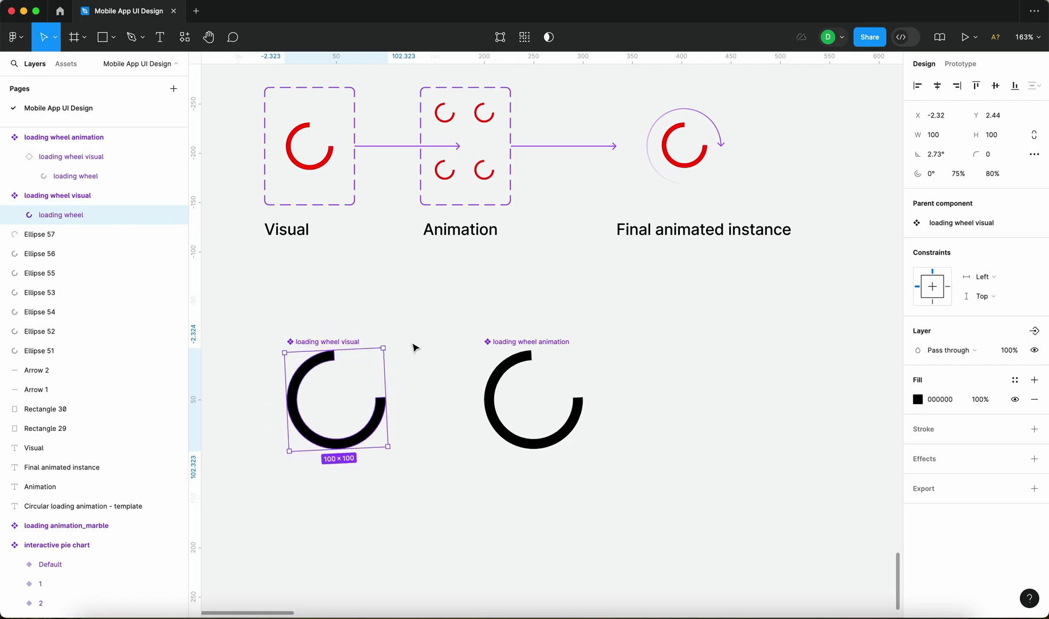
pyautogui.press('super+z')
# Change the ring's fill in the loading wheel visual component to gray (747474).
pyautogui.click(349, 344)
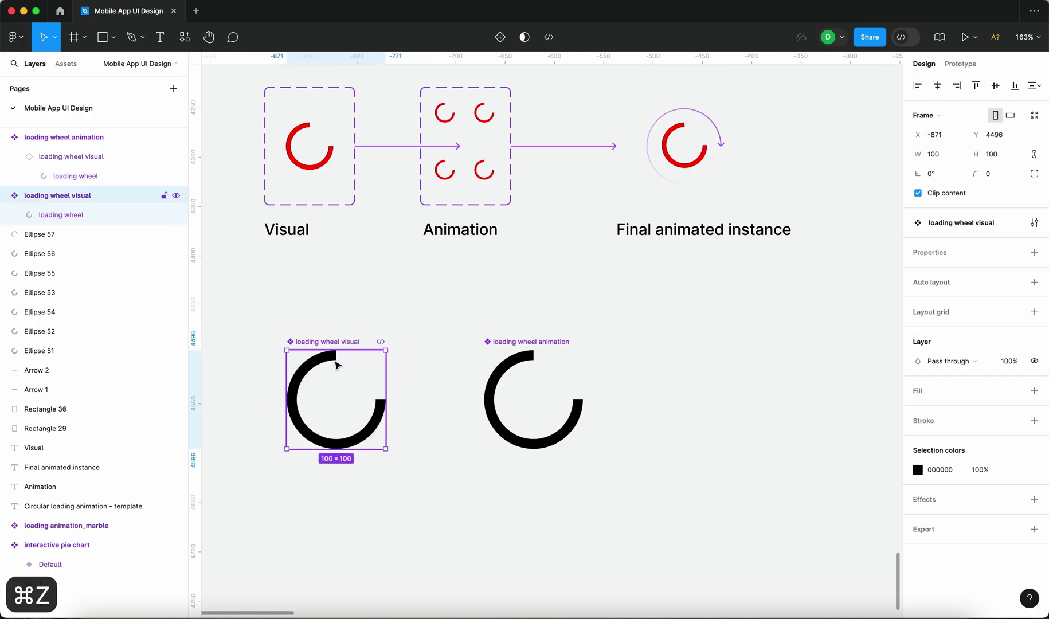
pyautogui.click(337, 366)
pyautogui.click(918, 400)
pyautogui.click(858, 354)
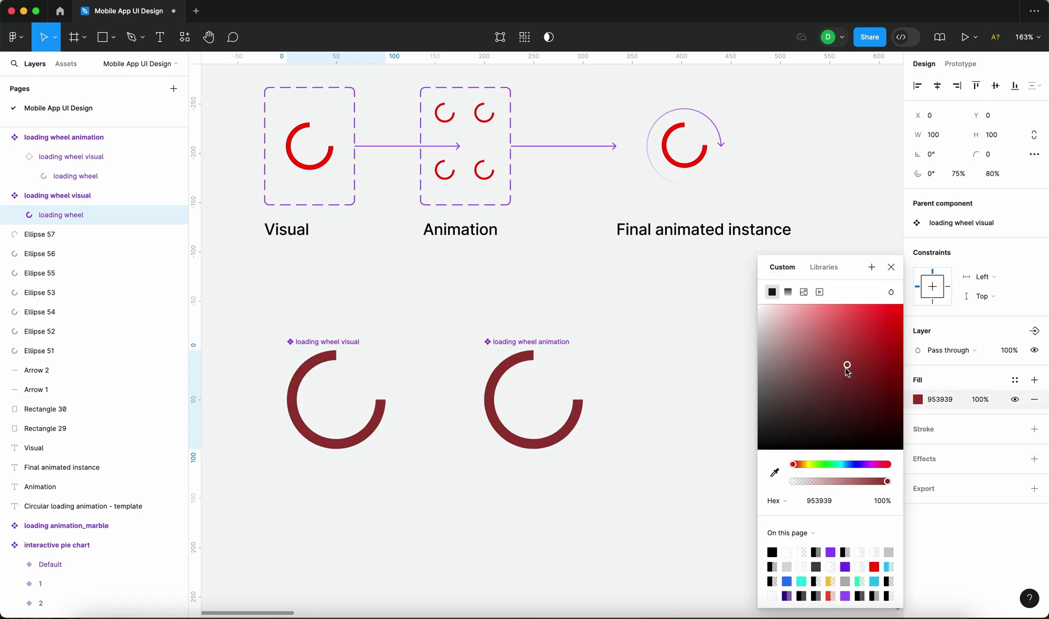
pyautogui.moveTo(808, 366); pyautogui.dragTo(719, 388)
pyautogui.click(892, 268)
# Add a second variant to the loading wheel animation component and name its variant property "state".
pyautogui.click(578, 407)
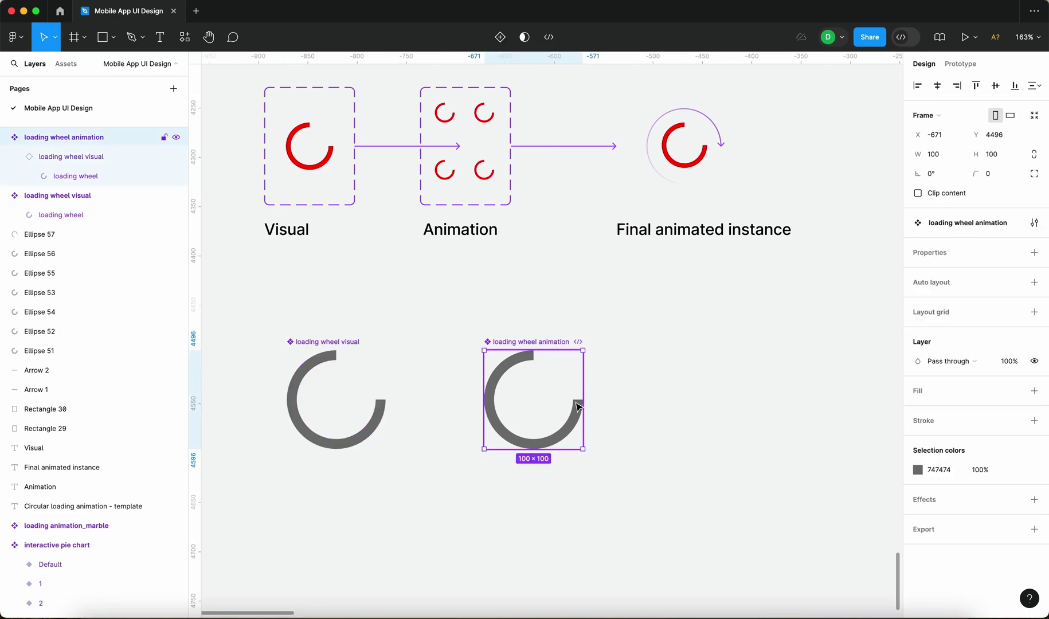
pyautogui.hscroll(4, 656, 407)
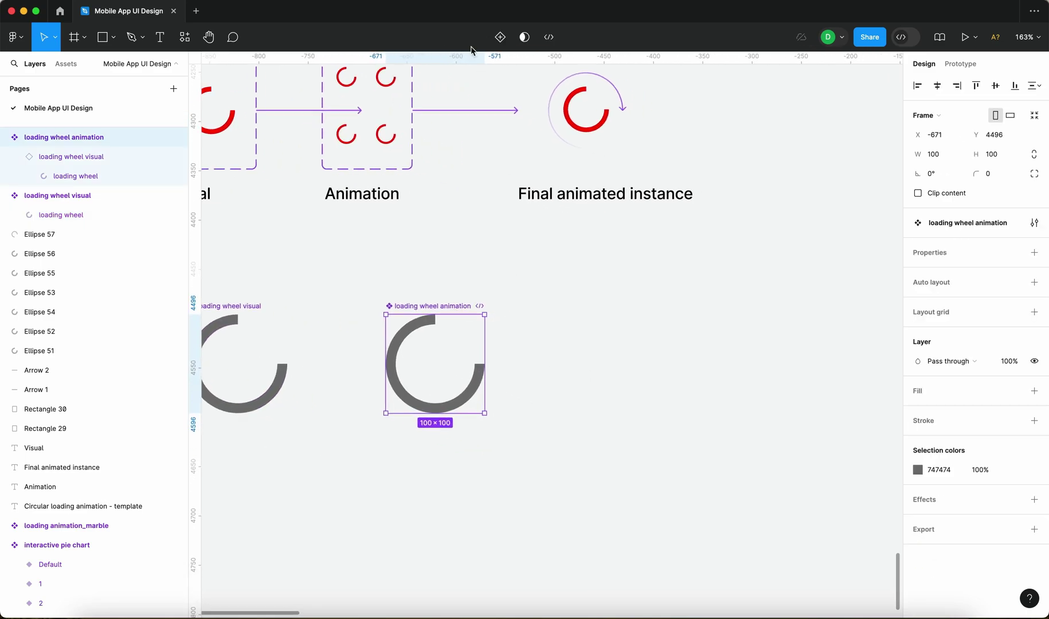
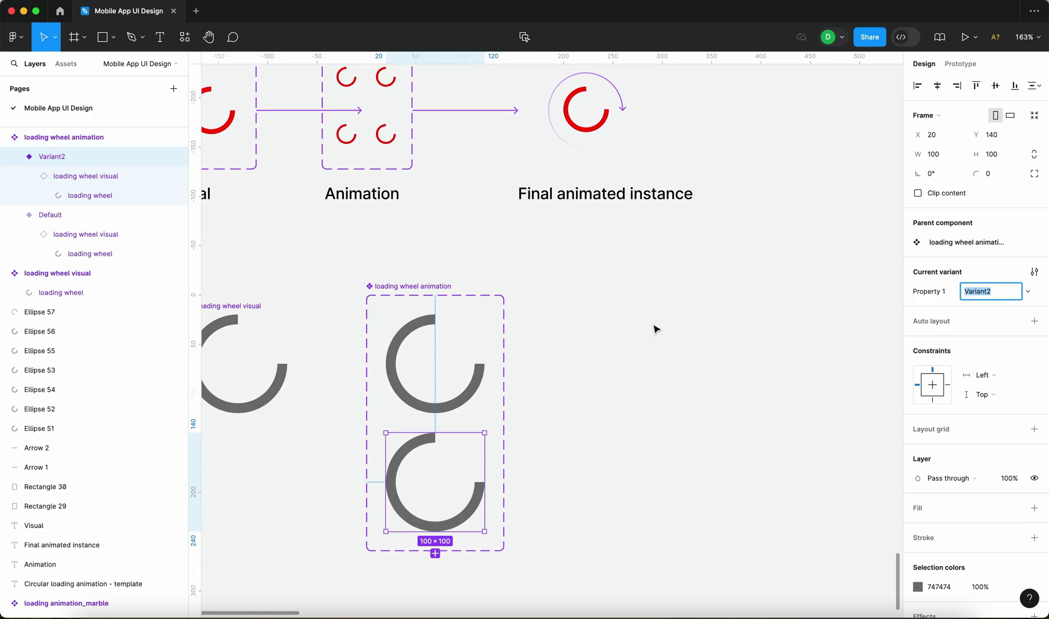
pyautogui.click(439, 288)
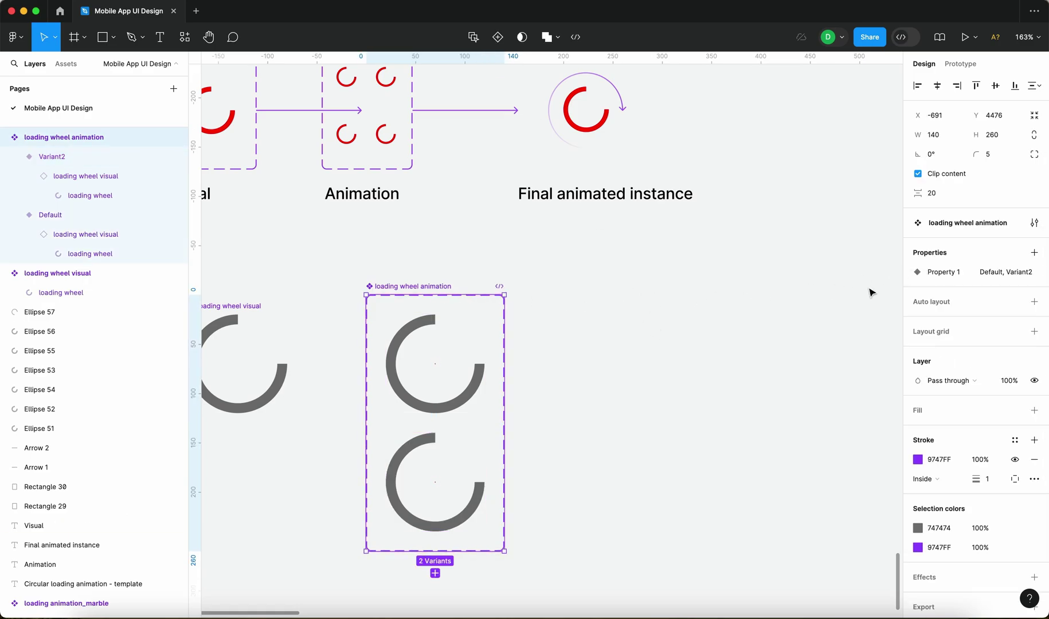
pyautogui.click(1015, 271)
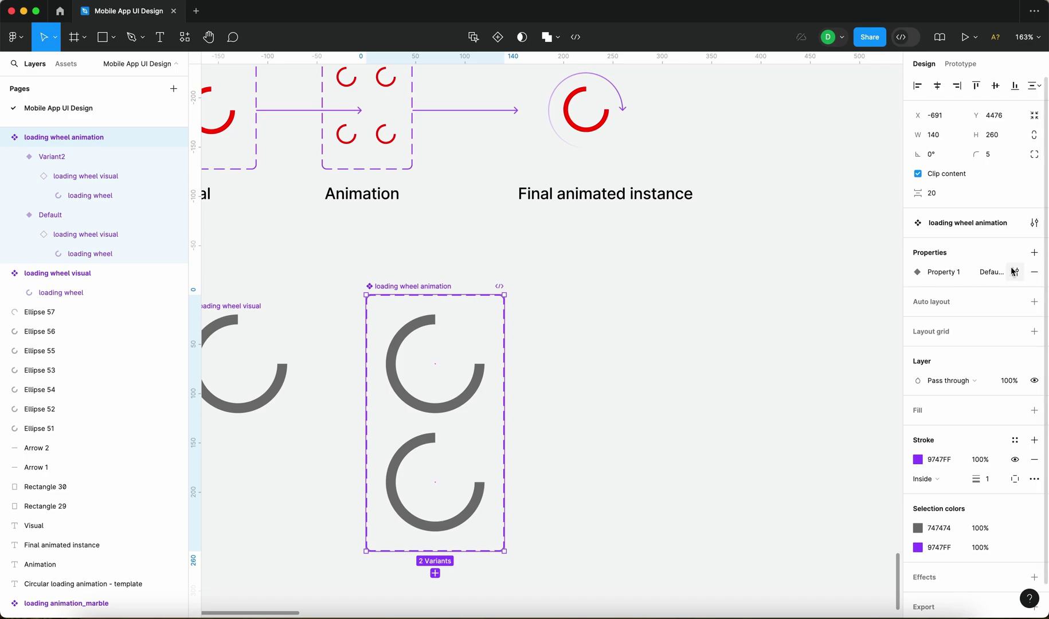
pyautogui.write('state')
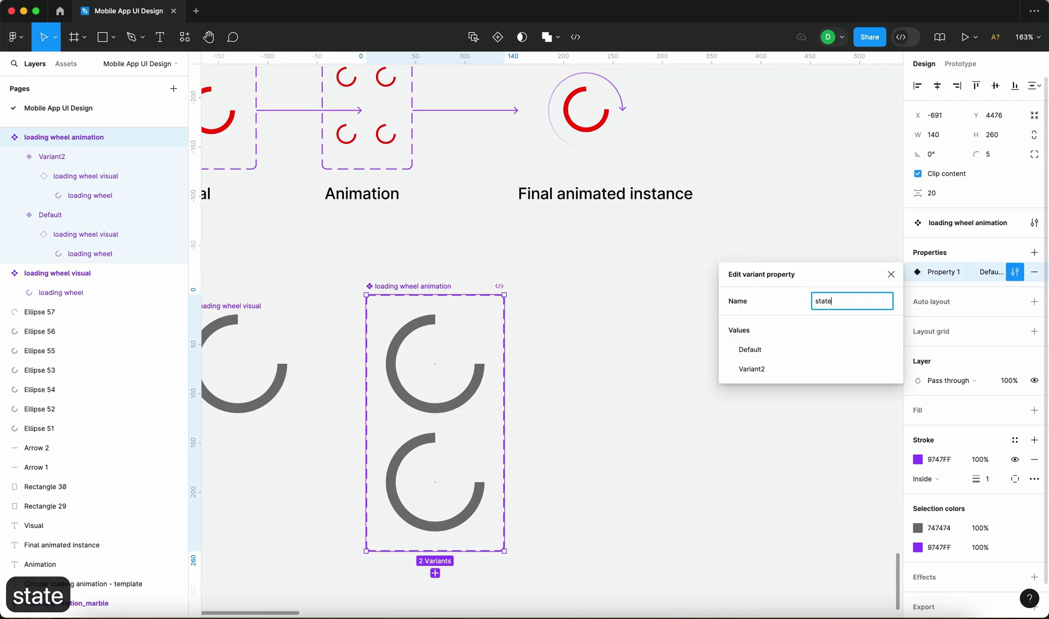
pyautogui.press('Return')
# Rename the state values of the two variants to 0 and 1.
pyautogui.doubleClick(784, 348)
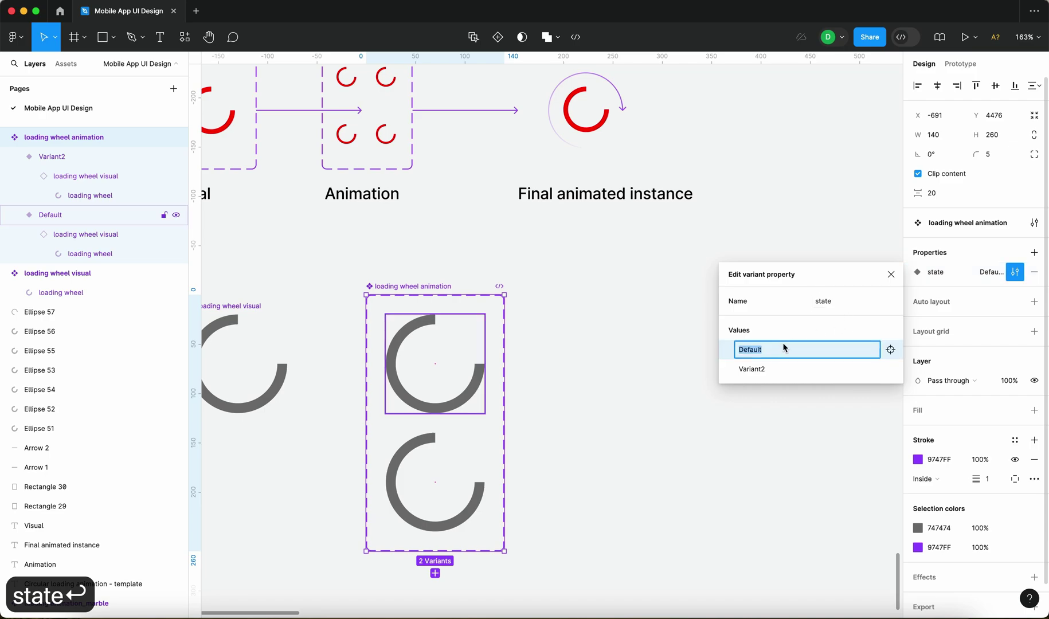
pyautogui.write('0')
pyautogui.press('Return')
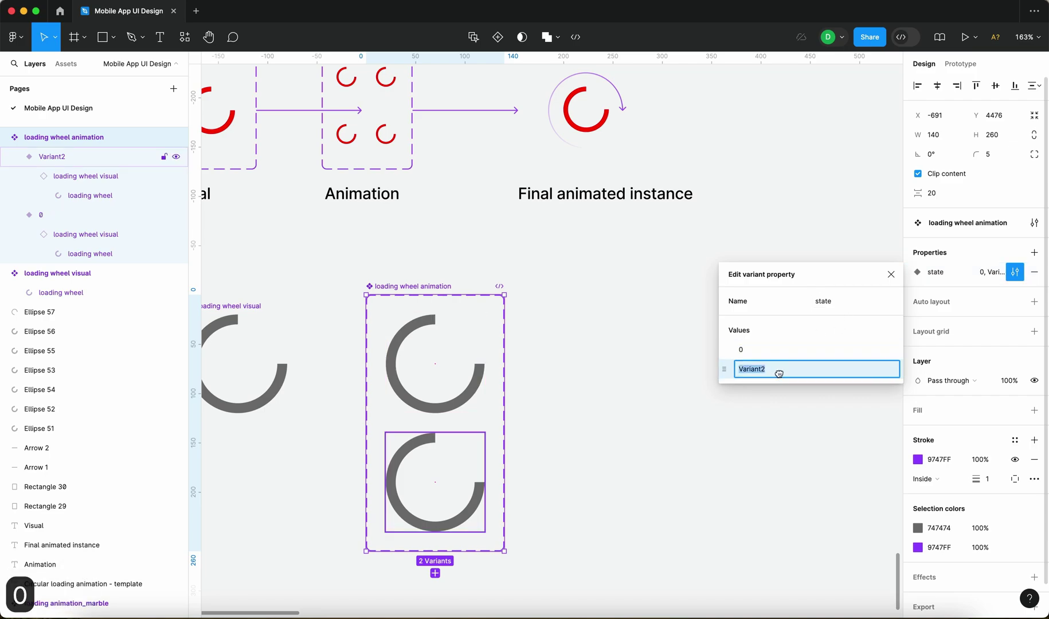
pyautogui.write('1')
pyautogui.press('Return')
pyautogui.click(628, 403)
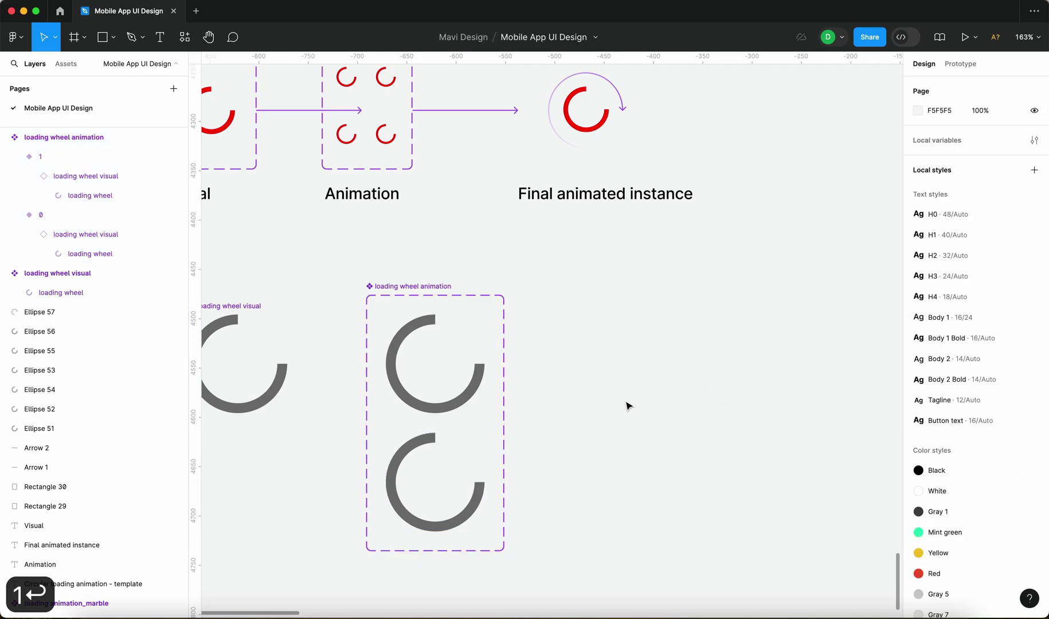
# Widen the loading wheel animation component set to about 330 px and place variant 1 beside variant 0.
pyautogui.moveTo(445, 297); pyautogui.dragTo(465, 303)
pyautogui.moveTo(523, 347); pyautogui.dragTo(711, 347)
pyautogui.moveTo(484, 473); pyautogui.dragTo(609, 372)
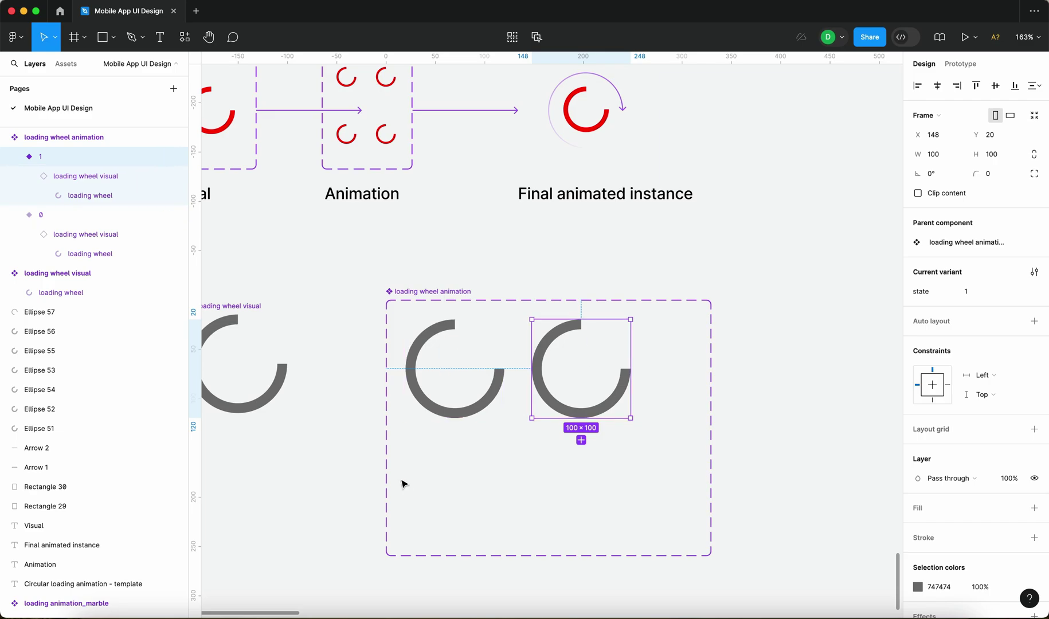
pyautogui.click(729, 352)
# Add a third variant to the loading wheel animation set and set its state to 3.
pyautogui.click(602, 382)
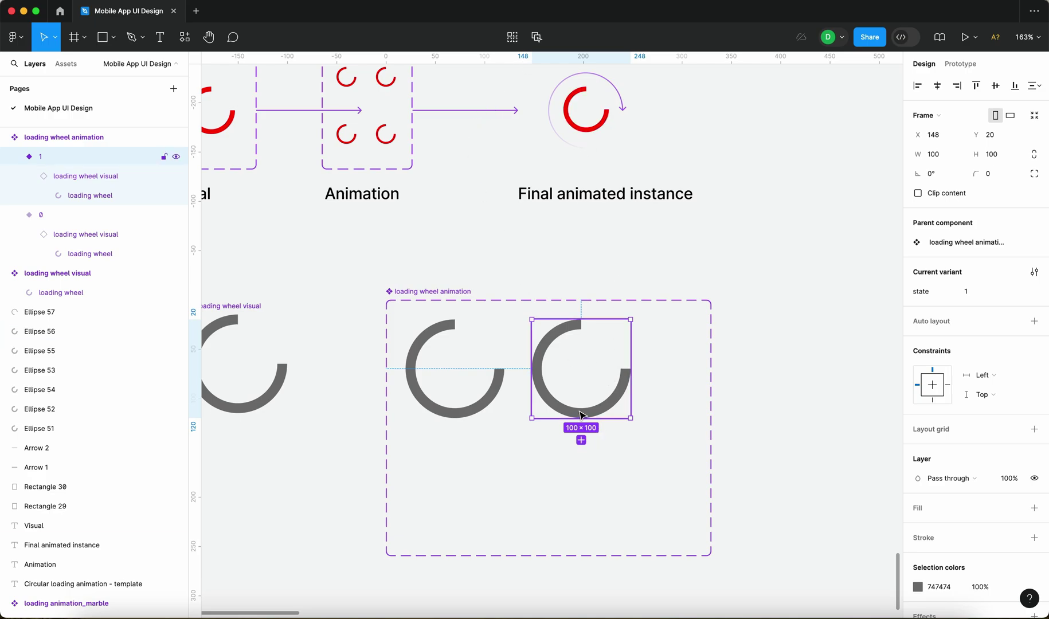
pyautogui.click(582, 440)
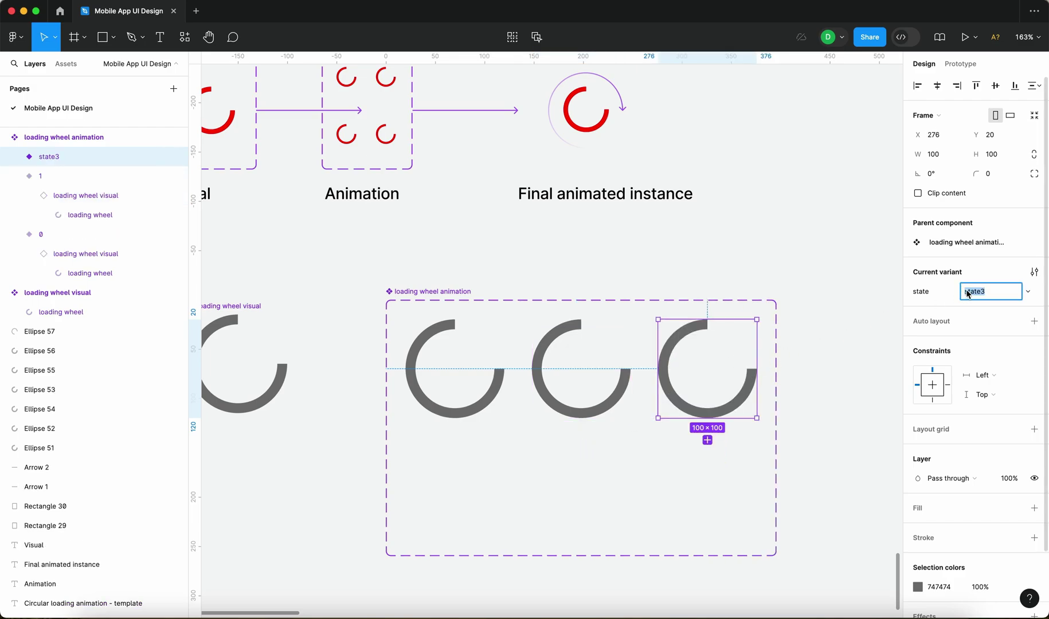
pyautogui.write('3')
pyautogui.press('Return')
# Move variant 3 below variant 0 and add a fourth variant with state 4 in the component set's lower right.
pyautogui.click(803, 241)
pyautogui.moveTo(711, 392); pyautogui.dragTo(721, 478)
pyautogui.click(465, 567)
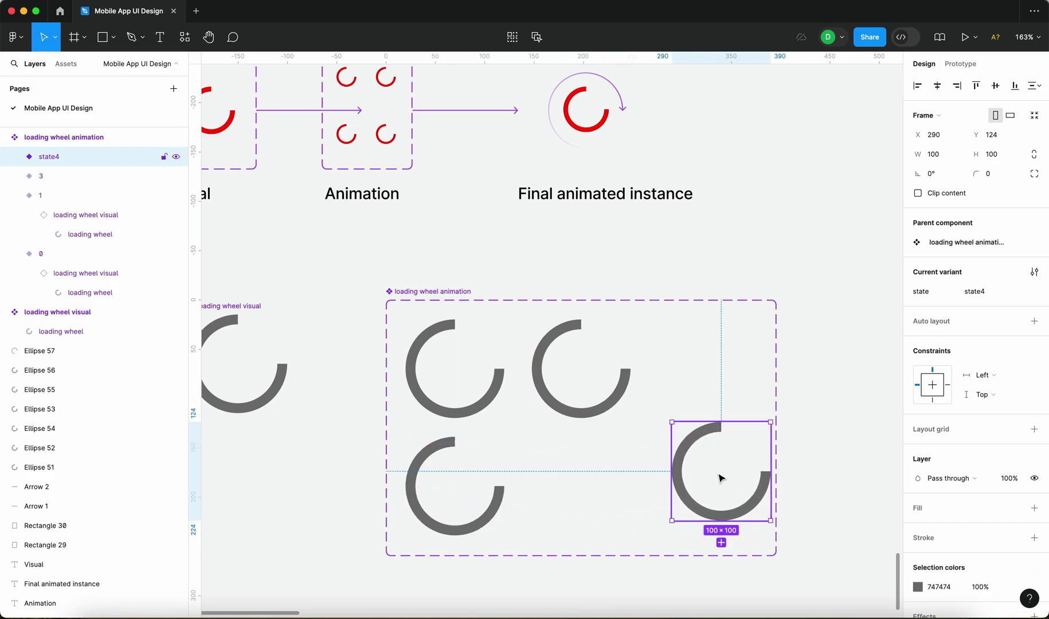
pyautogui.click(982, 292)
pyautogui.write('4')
pyautogui.press('Return')
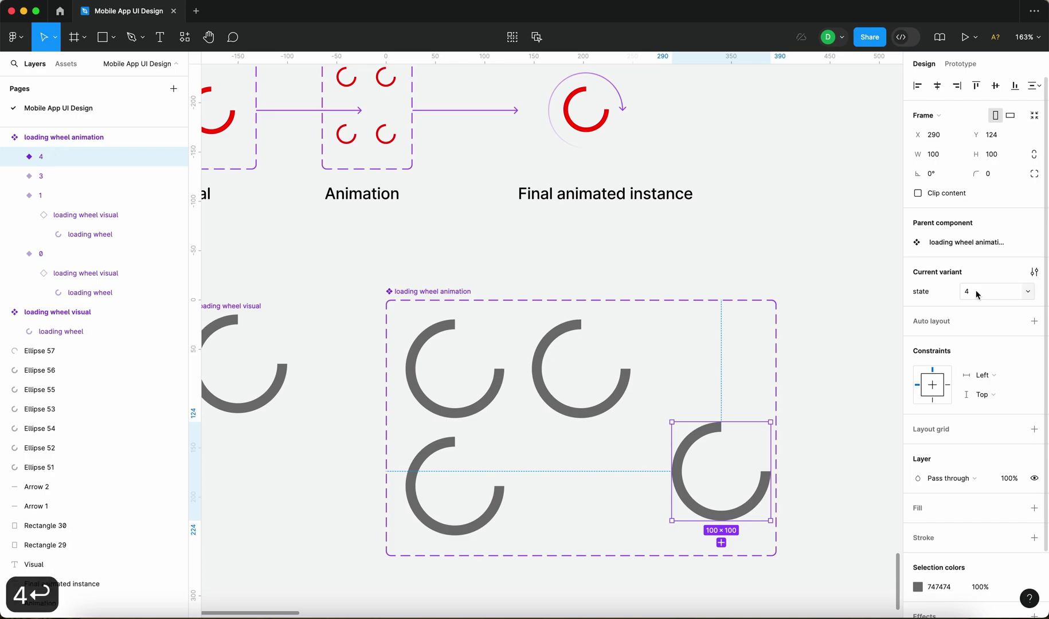
# Place the fourth variant beside variant 3 and narrow the loading wheel animation component set to about 280 px.
pyautogui.moveTo(736, 462); pyautogui.dragTo(595, 482)
pyautogui.click(462, 301)
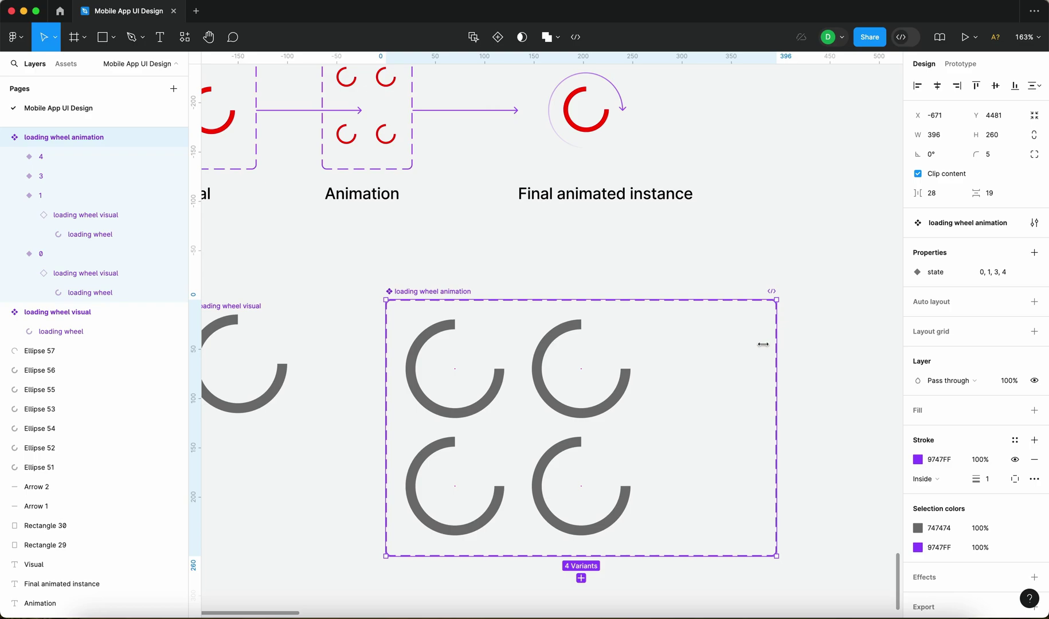
pyautogui.moveTo(777, 347); pyautogui.dragTo(663, 356)
# Rename the lower-left variant of the loading wheel animation set to state=2.
pyautogui.click(66, 234)
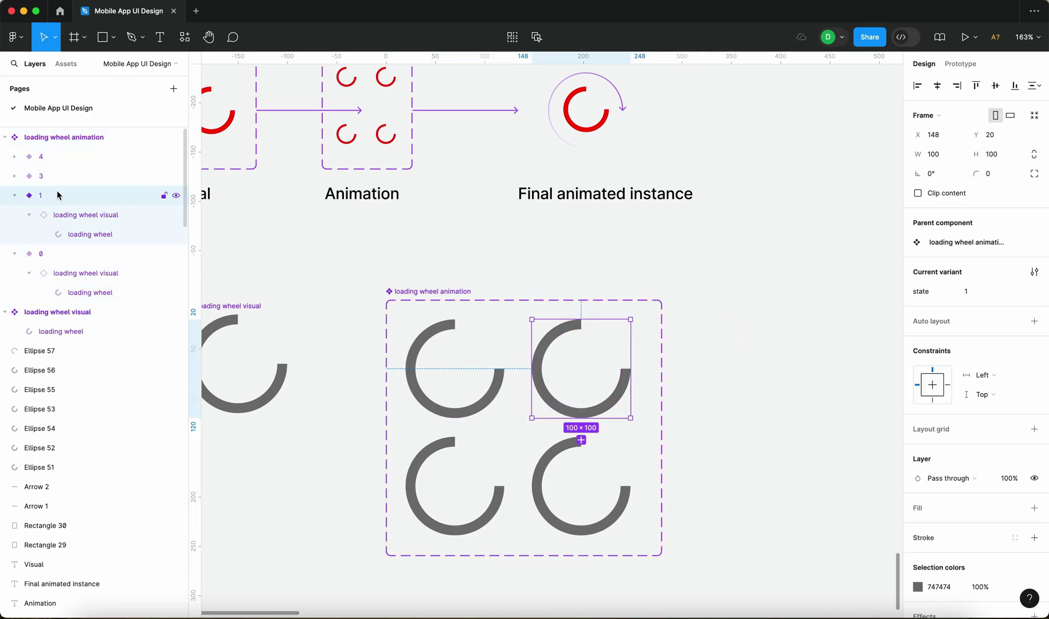
pyautogui.click(93, 253)
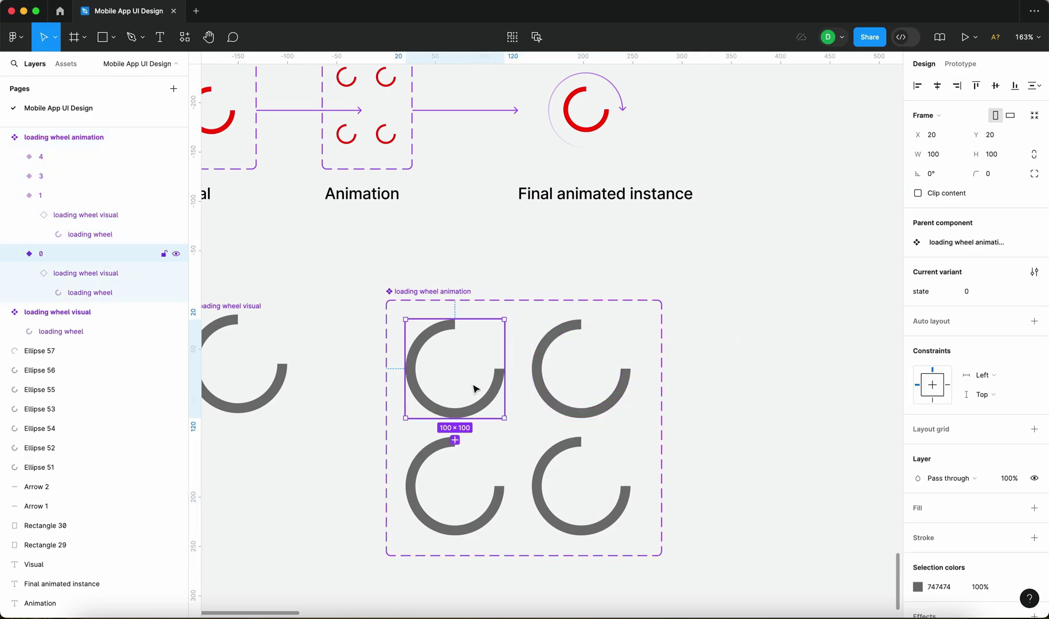
pyautogui.click(581, 369)
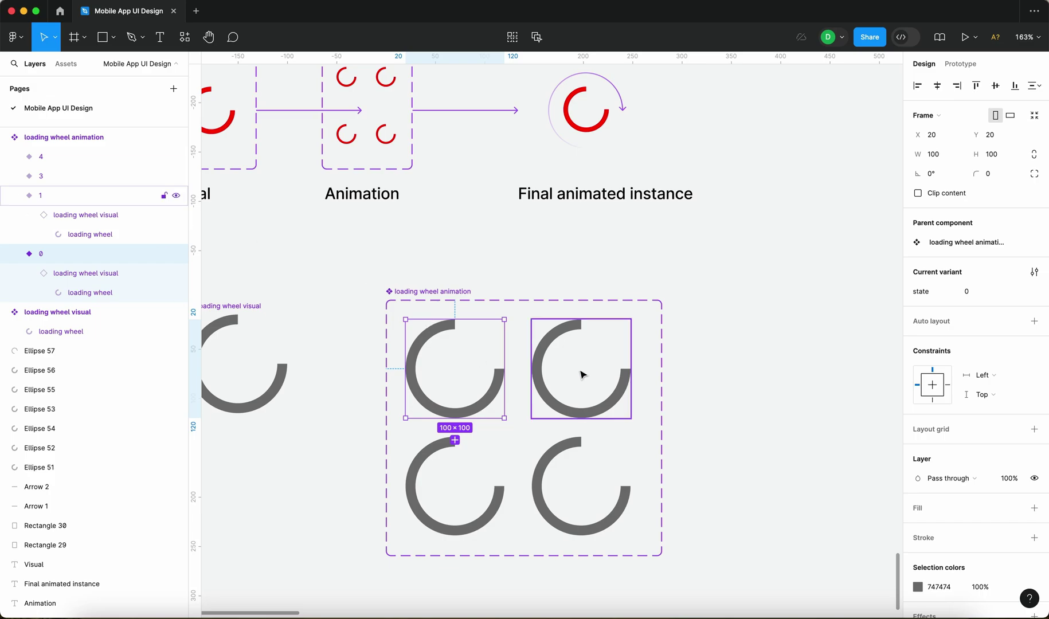
pyautogui.click(48, 182)
pyautogui.doubleClick(44, 178)
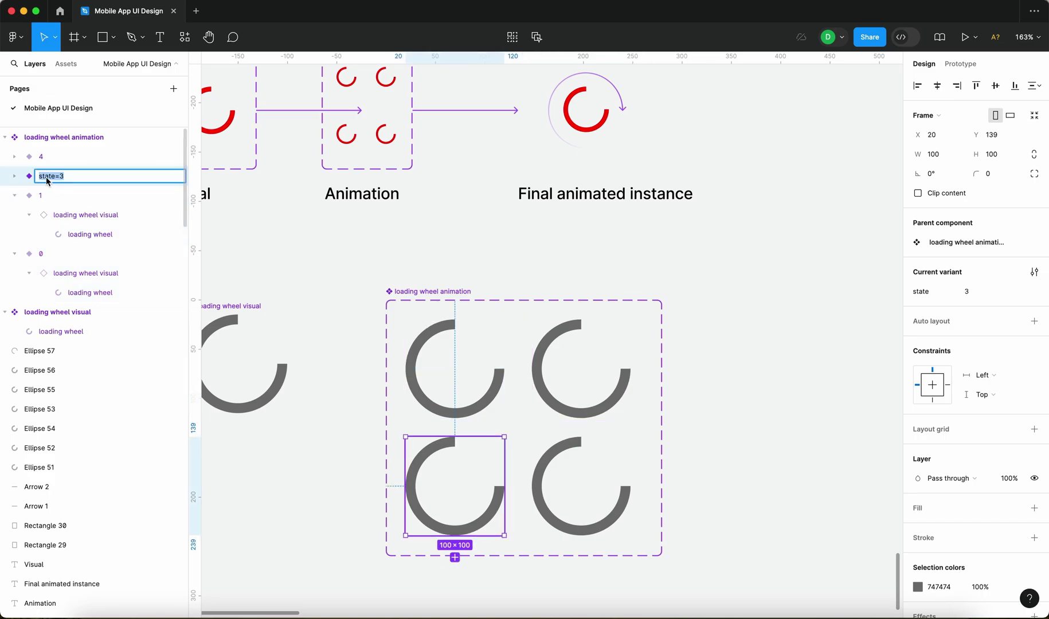
pyautogui.click(81, 180)
pyautogui.press('BackSpace')
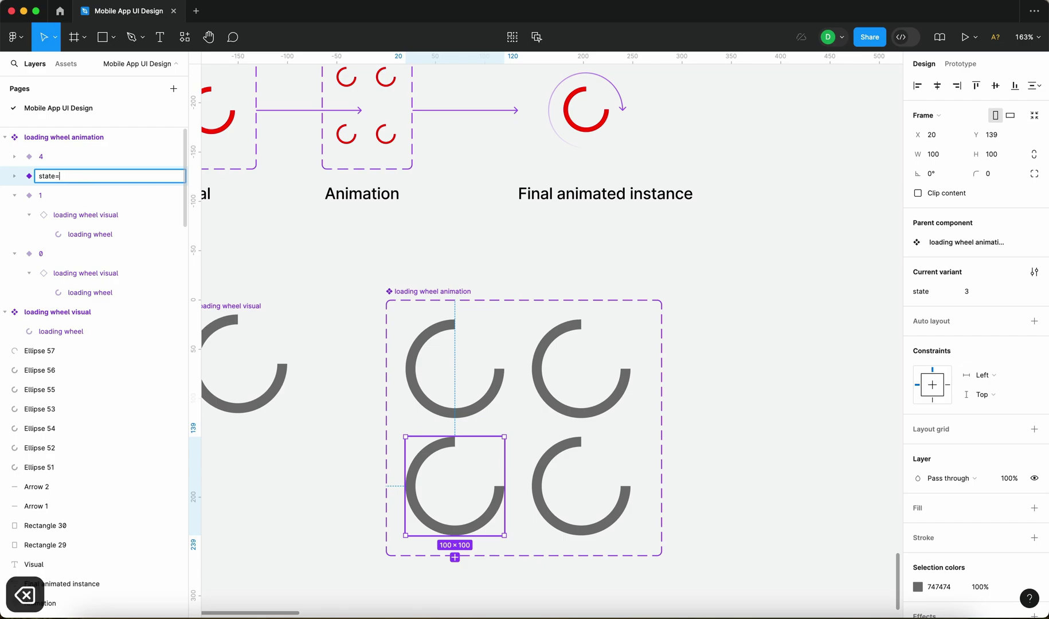
pyautogui.write('2')
pyautogui.press('Return')
# Rename the lower-right variant, currently state 4, to state=3.
pyautogui.click(58, 159)
pyautogui.doubleClick(68, 157)
pyautogui.press('BackSpace')
pyautogui.write('3')
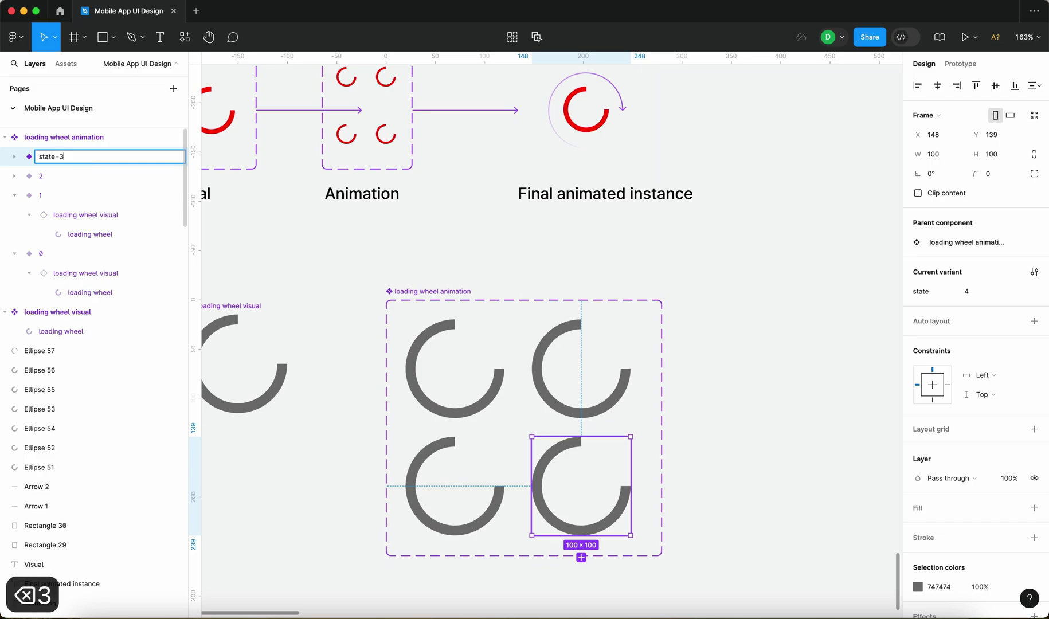
pyautogui.press('Return')
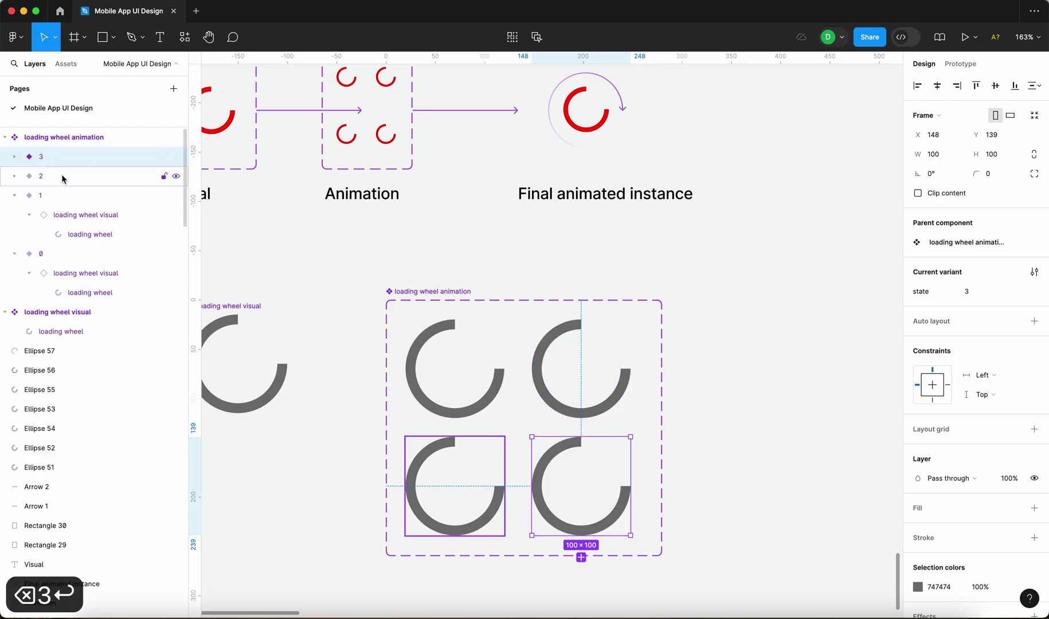
pyautogui.click(708, 331)
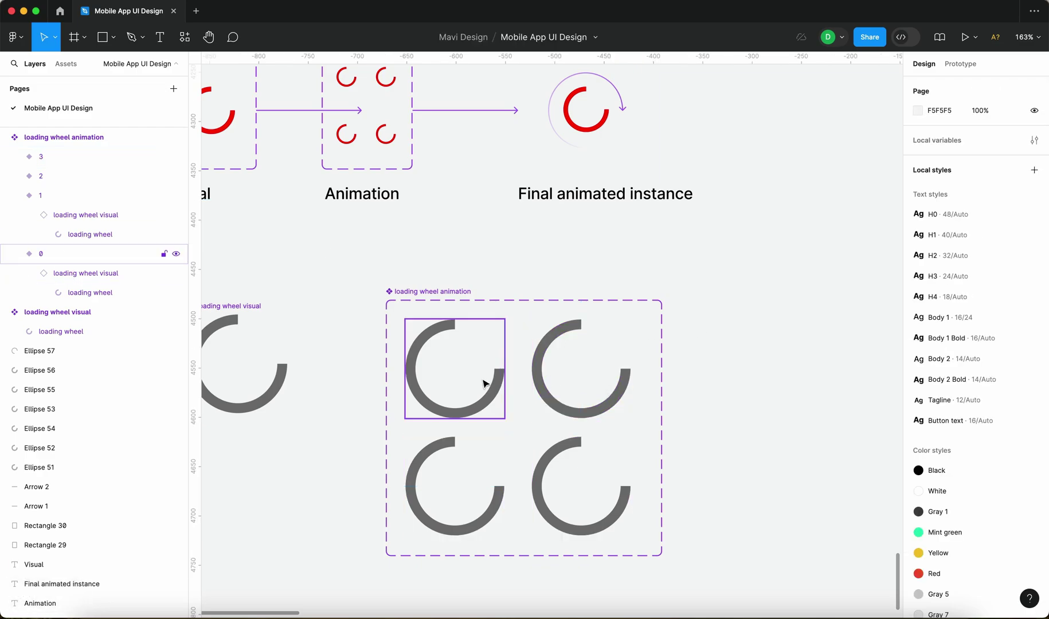
# Check the variants in state order from 0 to 3 and inspect the layers nested in variant 3.
pyautogui.click(492, 394)
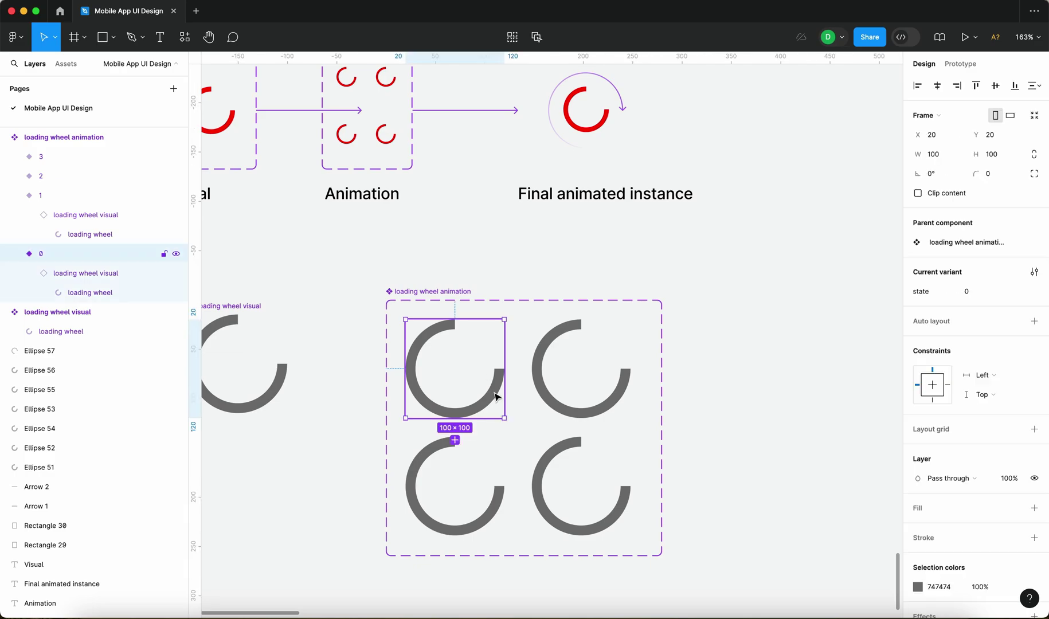
pyautogui.click(568, 375)
pyautogui.click(472, 463)
pyautogui.click(597, 473)
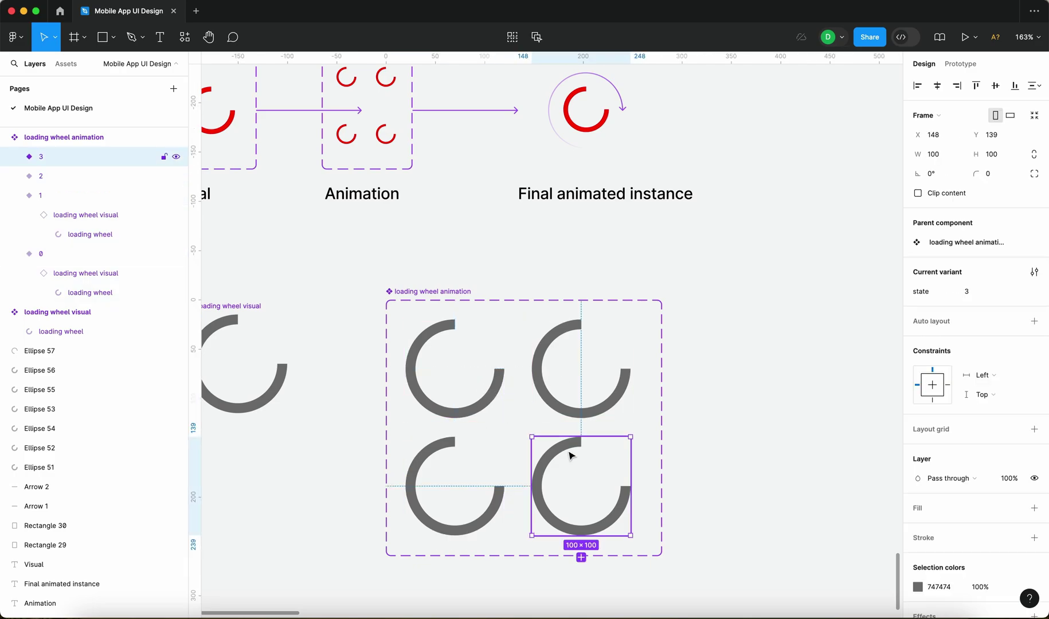
pyautogui.click(20, 157)
pyautogui.press('Return')
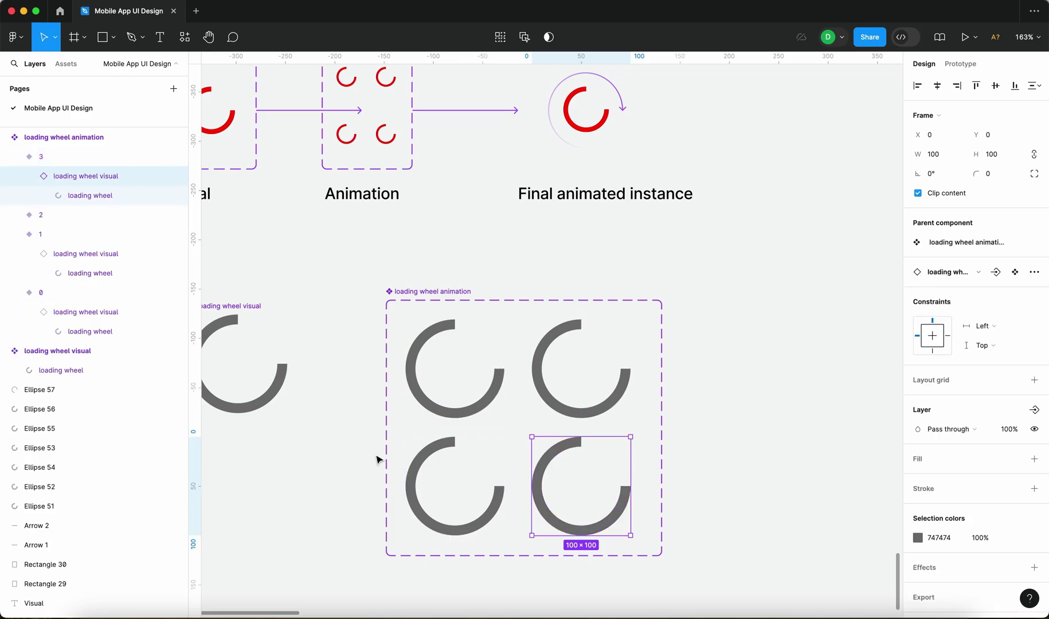
# Change the loading wheel's fill in the main loading wheel visual component to the gray 989898.
pyautogui.hscroll(-5, 373, 464)
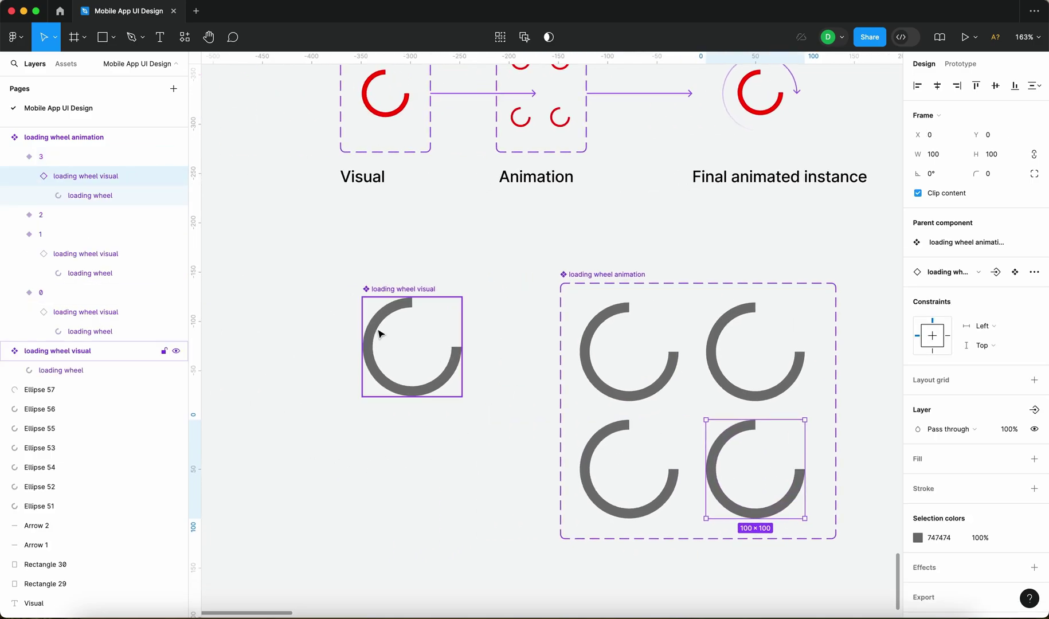
pyautogui.doubleClick(380, 333)
pyautogui.click(918, 399)
pyautogui.click(813, 323)
pyautogui.moveTo(800, 330); pyautogui.dragTo(631, 362)
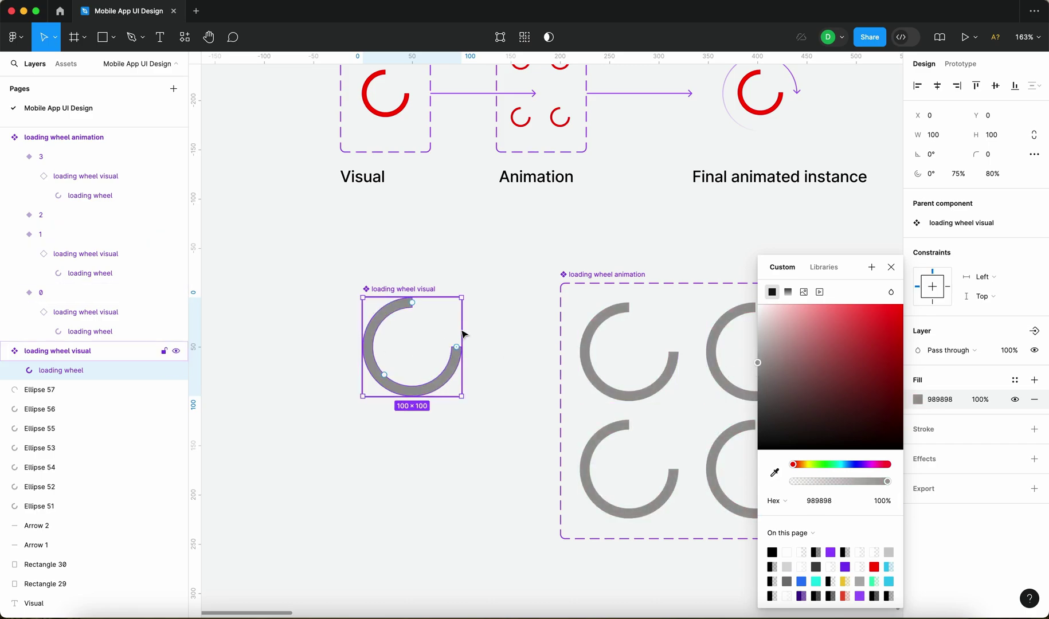
pyautogui.click(419, 482)
pyautogui.moveTo(527, 478); pyautogui.dragTo(324, 474)
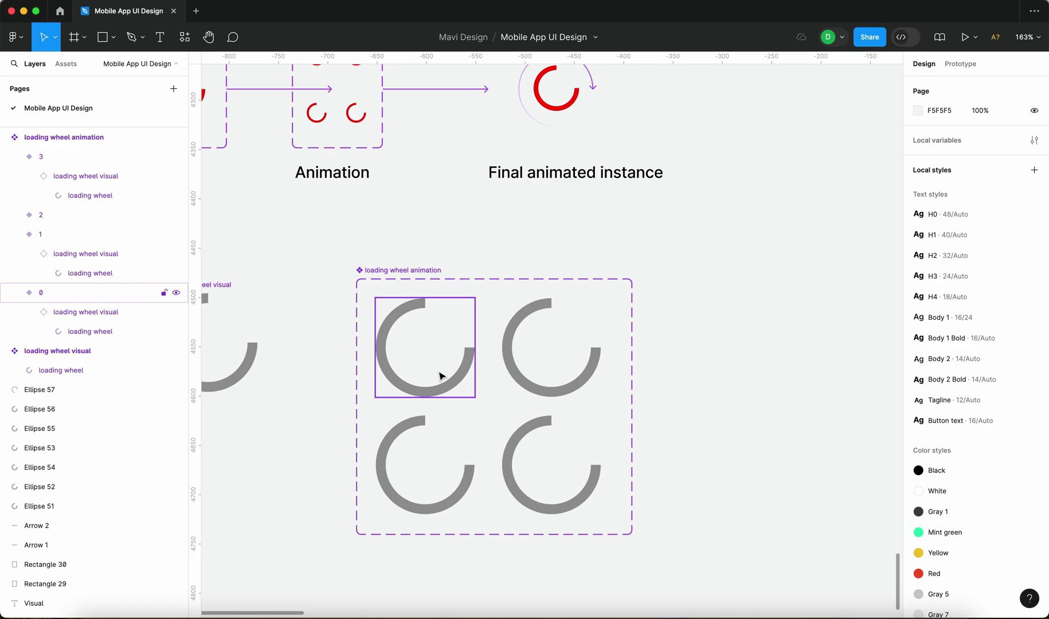
# Rotate the loading wheel visual instance nested in variant 1 a quarter turn clockwise to -90°.
pyautogui.click(527, 370)
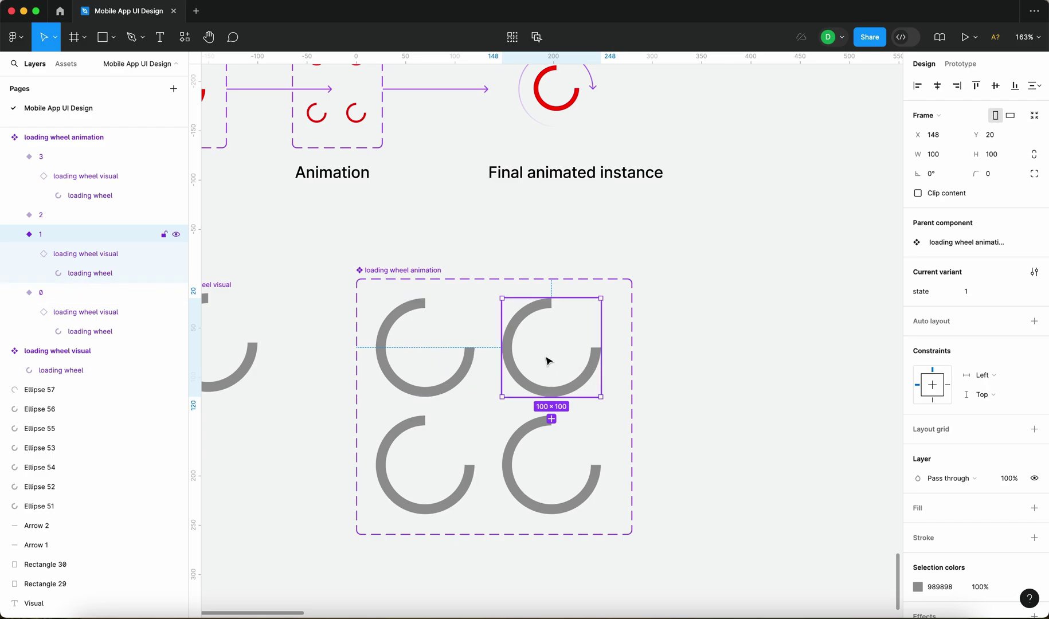
pyautogui.click(91, 262)
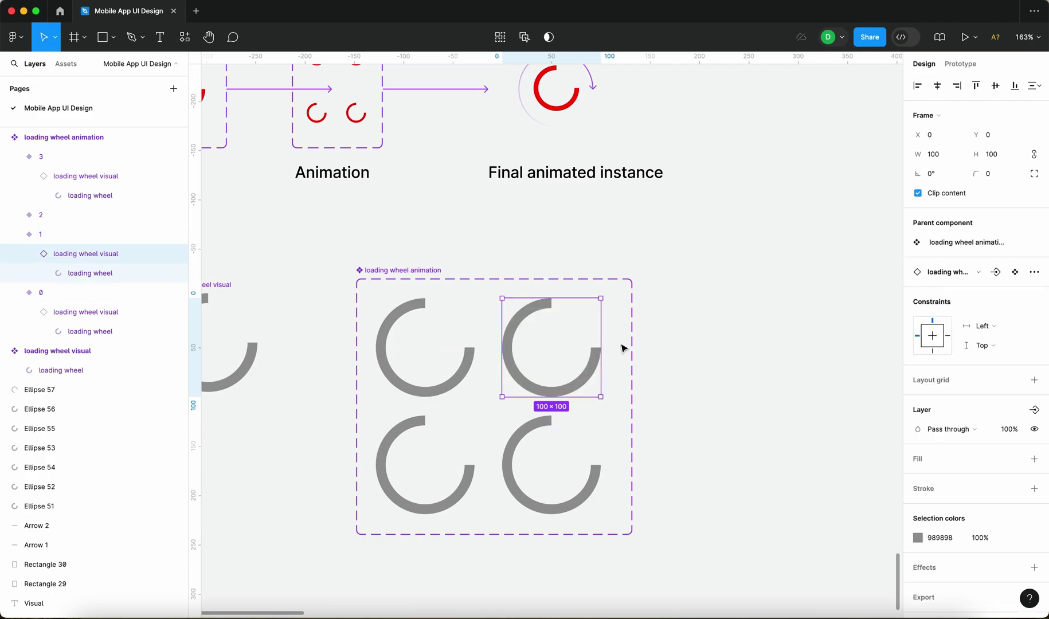
pyautogui.click(81, 277)
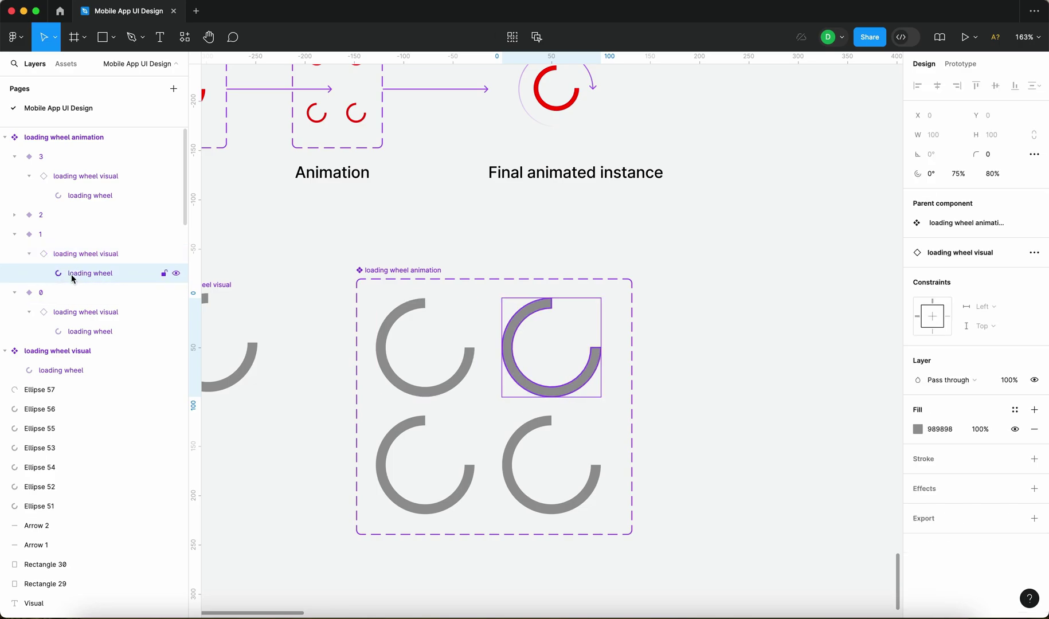
pyautogui.hscroll(-5, 370, 392)
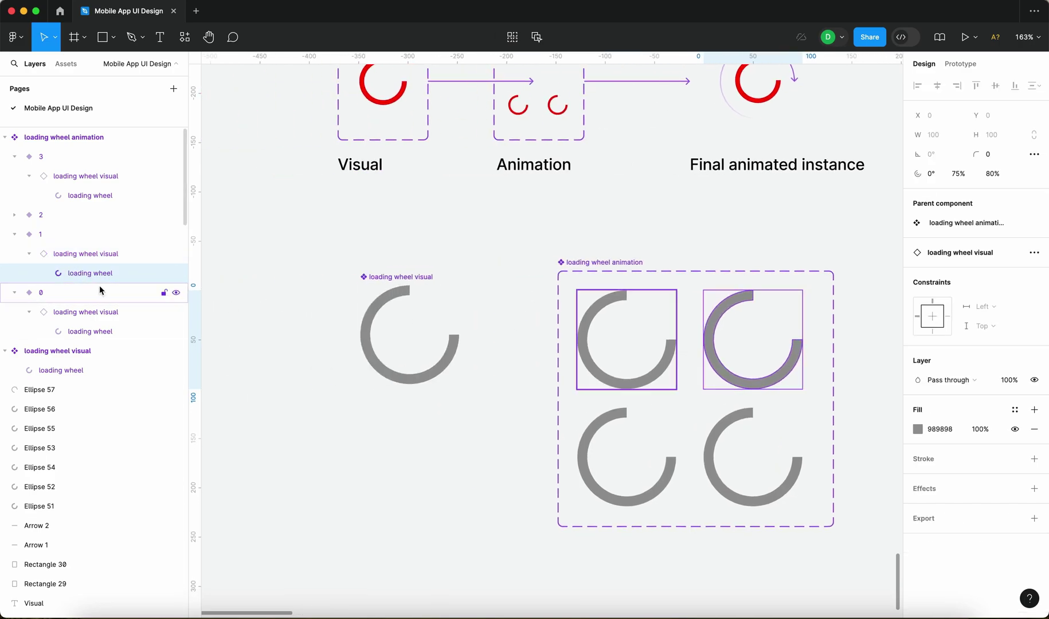
pyautogui.click(106, 258)
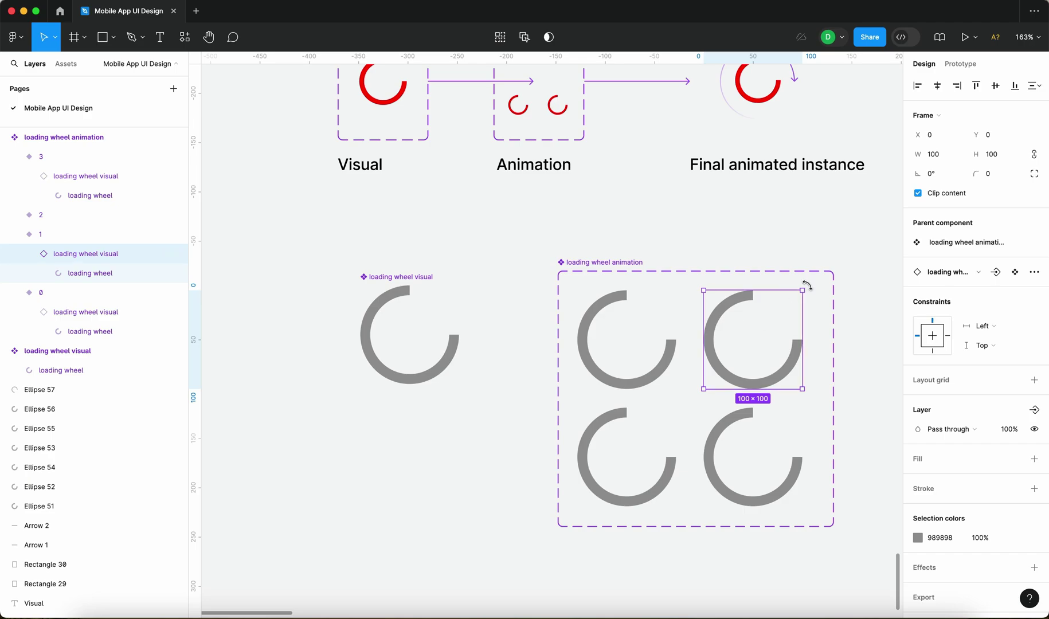
pyautogui.moveTo(815, 289); pyautogui.dragTo(805, 389)
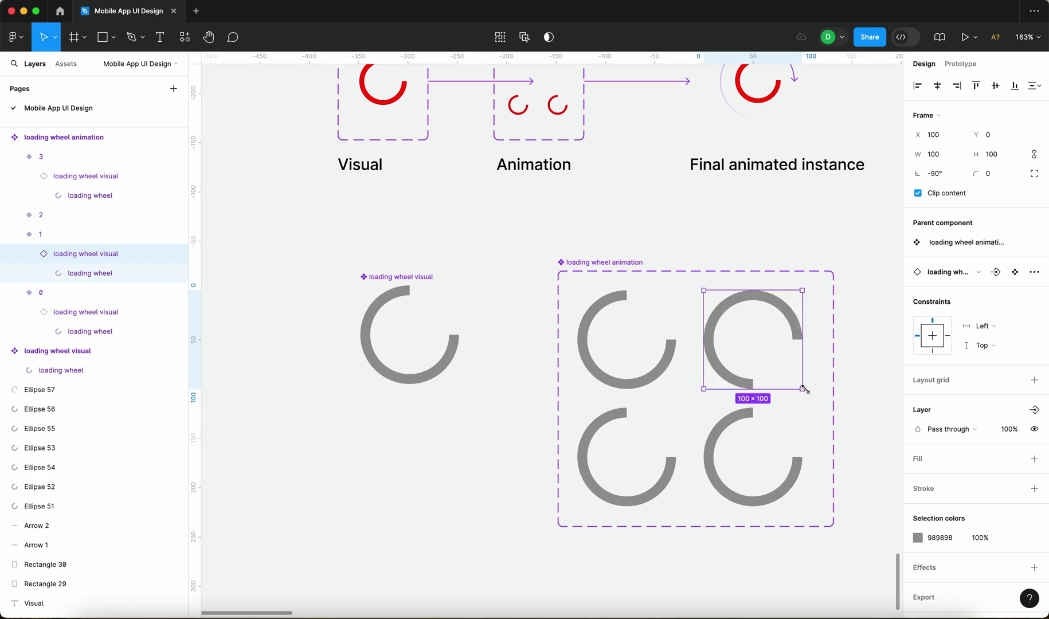
# Rotate the loading wheel visual instance nested in variant 2 clockwise by a half turn.
pyautogui.hscroll(4, 746, 395)
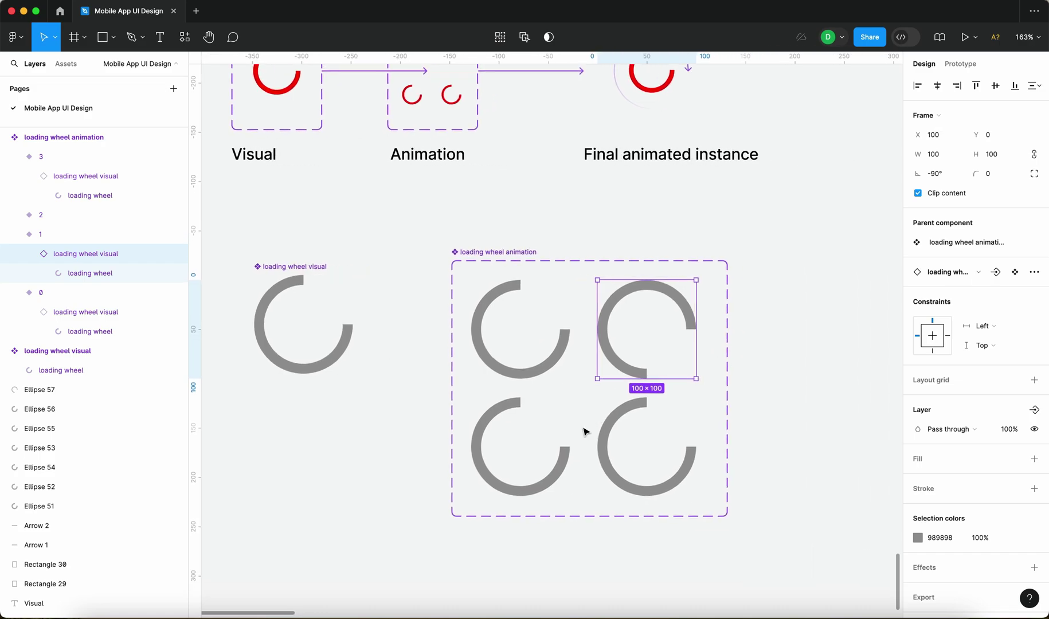
pyautogui.click(571, 464)
pyautogui.click(15, 215)
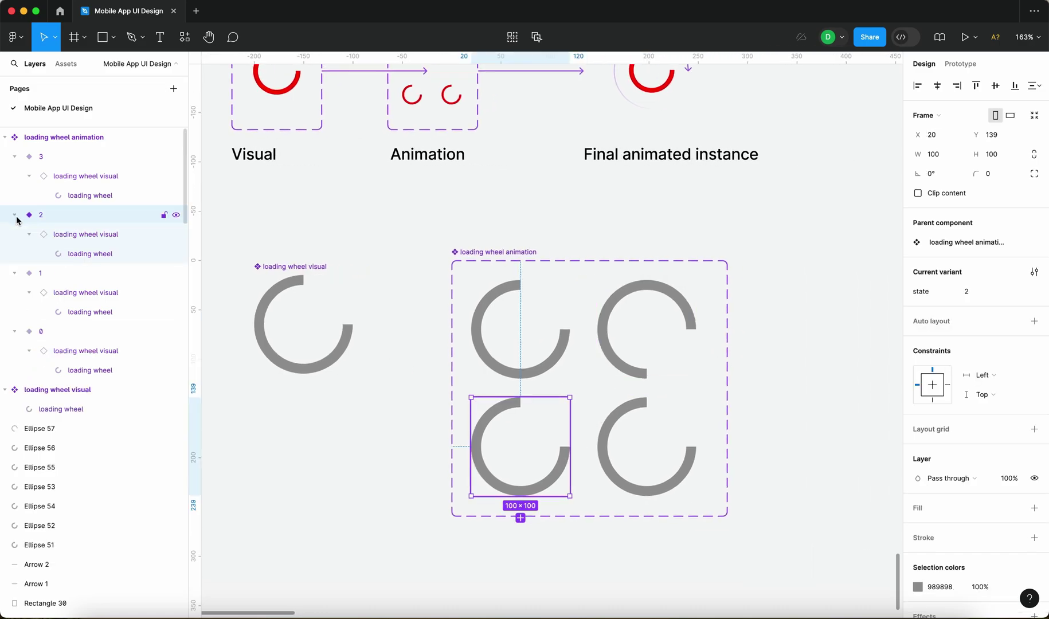
pyautogui.click(78, 234)
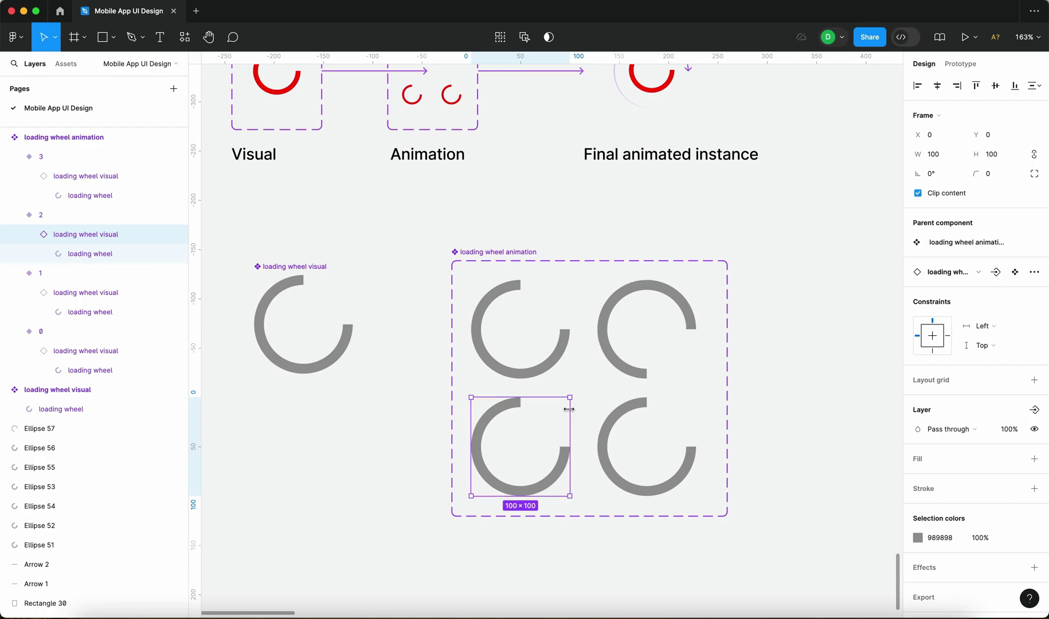
pyautogui.moveTo(574, 395); pyautogui.dragTo(567, 496)
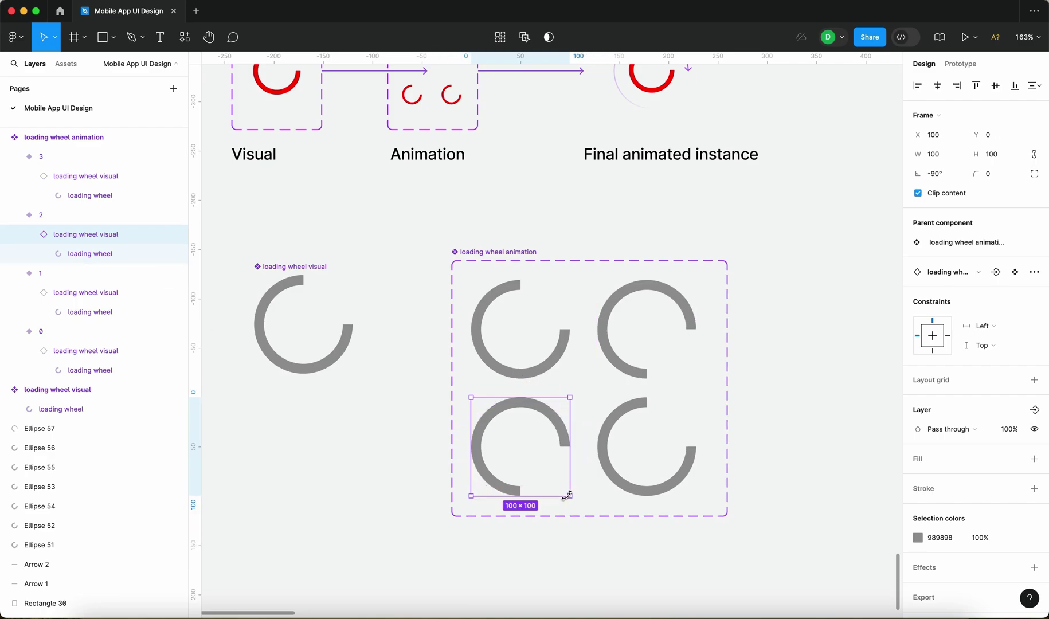
pyautogui.moveTo(572, 393); pyautogui.dragTo(573, 492)
# Rotate the loading wheel visual instance nested in variant 3 clockwise by three quarter turns to 90°.
pyautogui.click(623, 474)
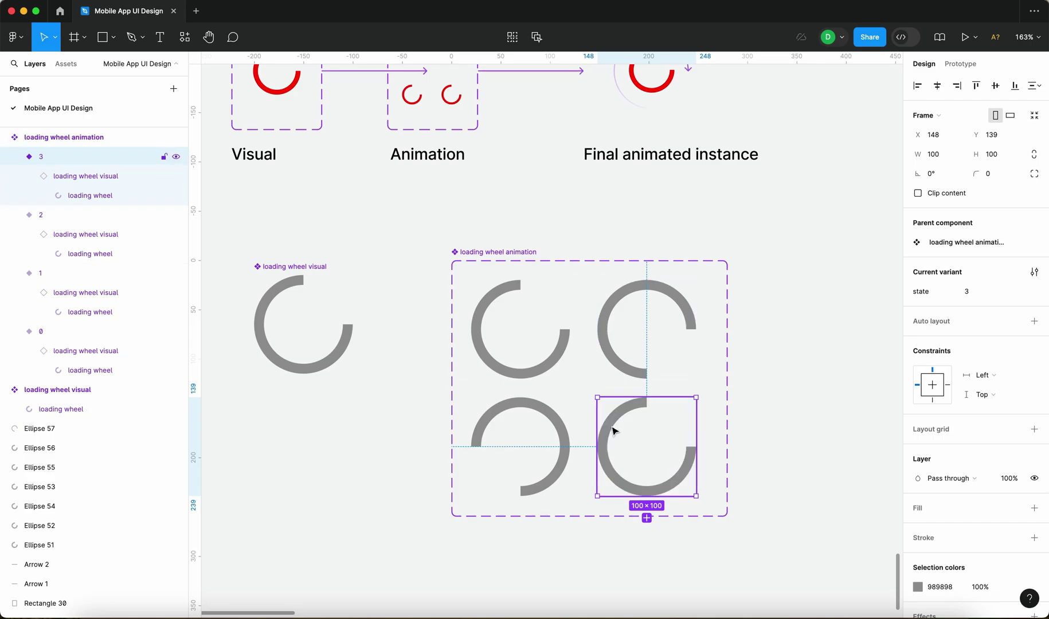
pyautogui.click(539, 370)
pyautogui.click(654, 369)
pyautogui.click(562, 434)
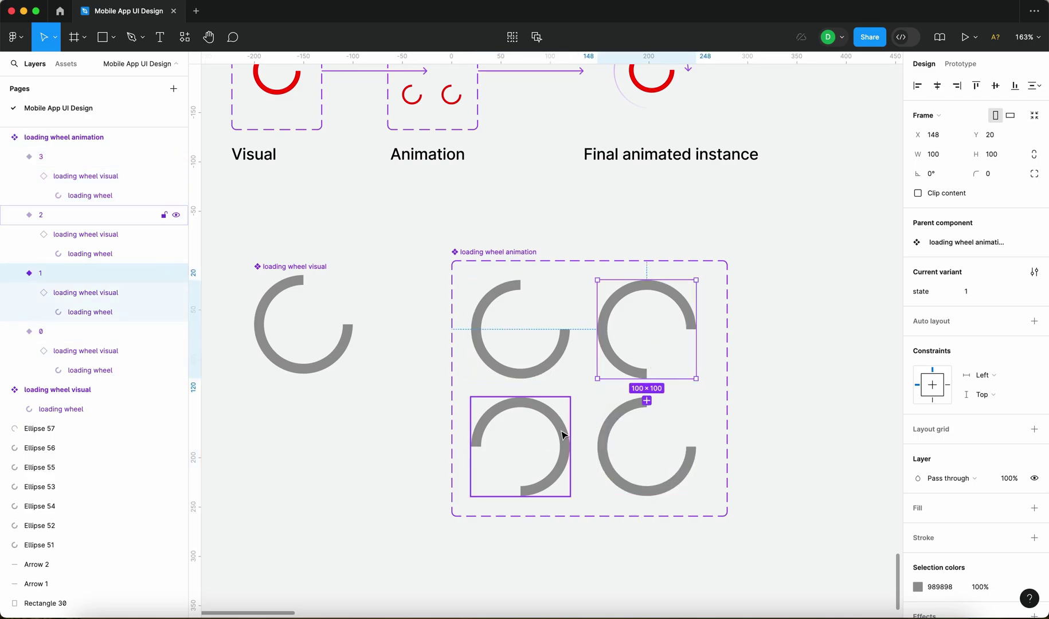
pyautogui.click(627, 436)
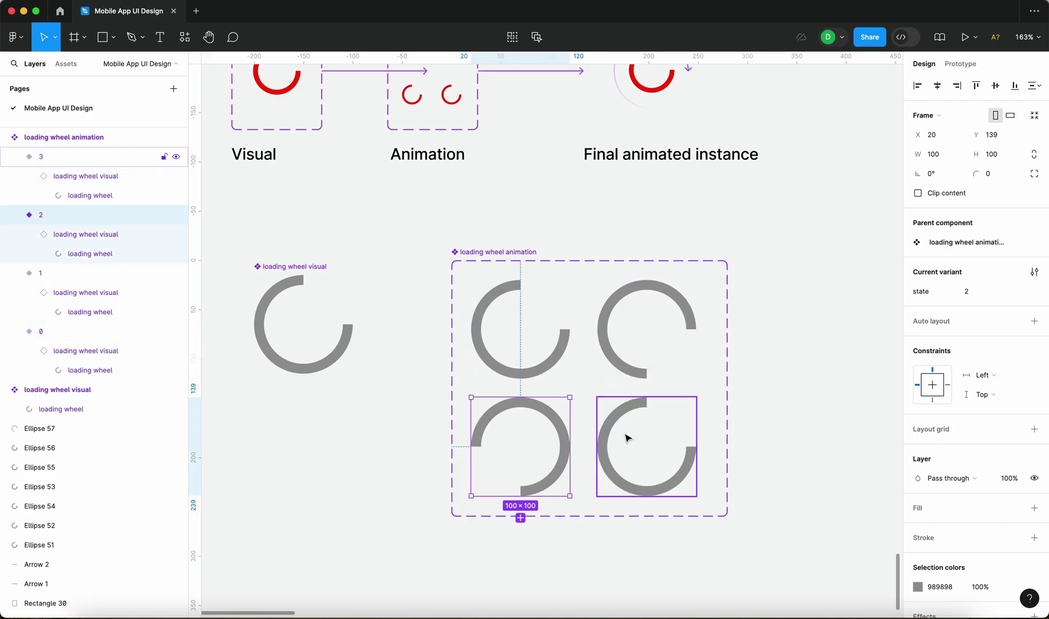
pyautogui.click(111, 183)
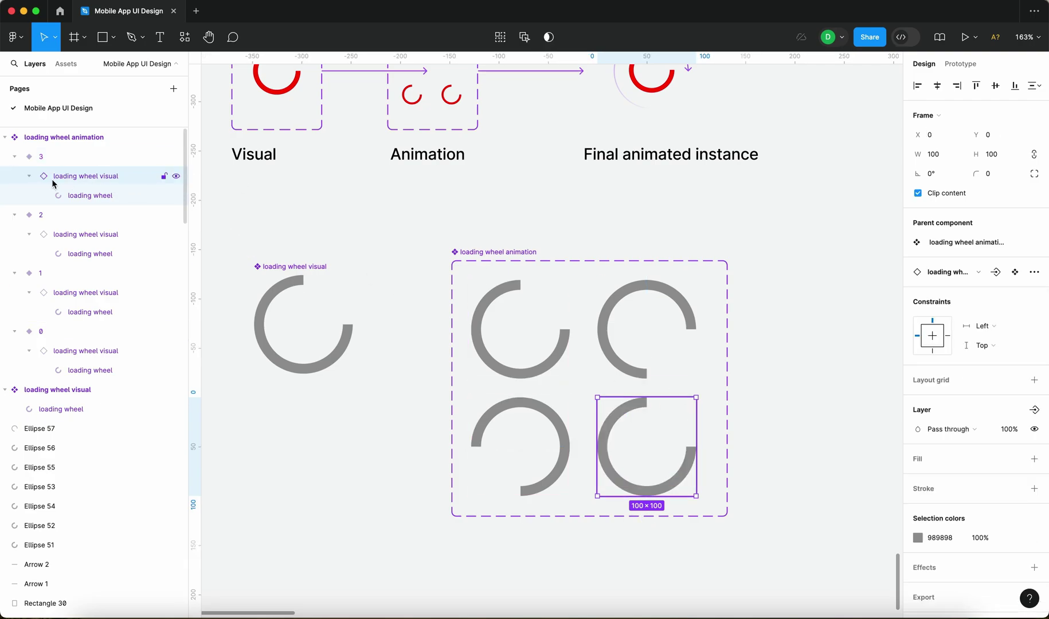
pyautogui.moveTo(703, 394); pyautogui.dragTo(724, 507)
pyautogui.moveTo(705, 395); pyautogui.dragTo(720, 514)
pyautogui.moveTo(698, 390); pyautogui.dragTo(709, 505)
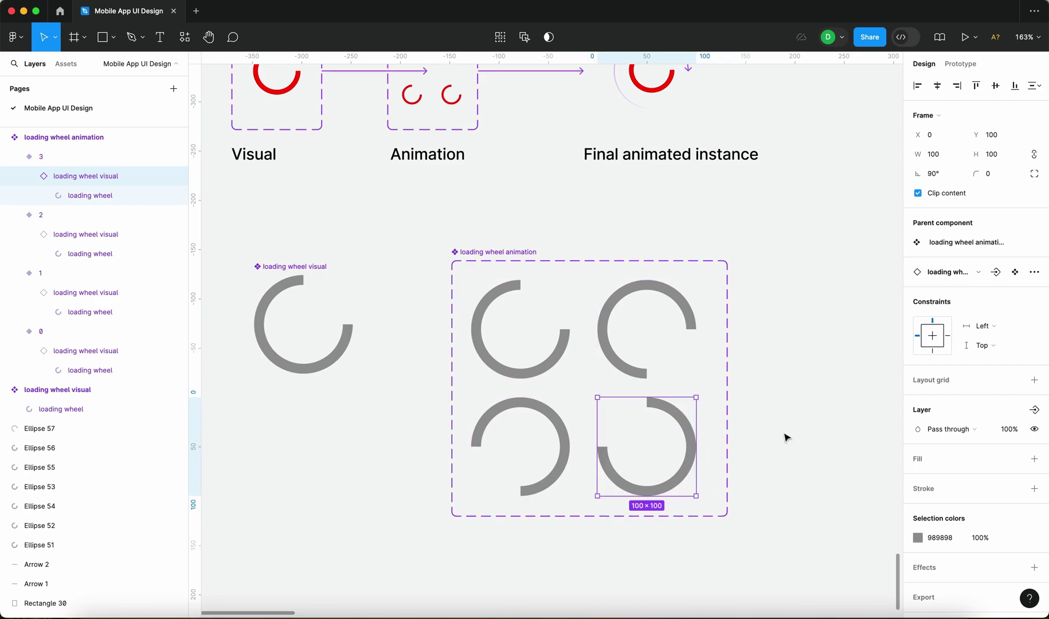
pyautogui.click(786, 438)
# Review the rotation sequence around the four variants of the loading wheel animation set.
pyautogui.hscroll(5, 698, 349)
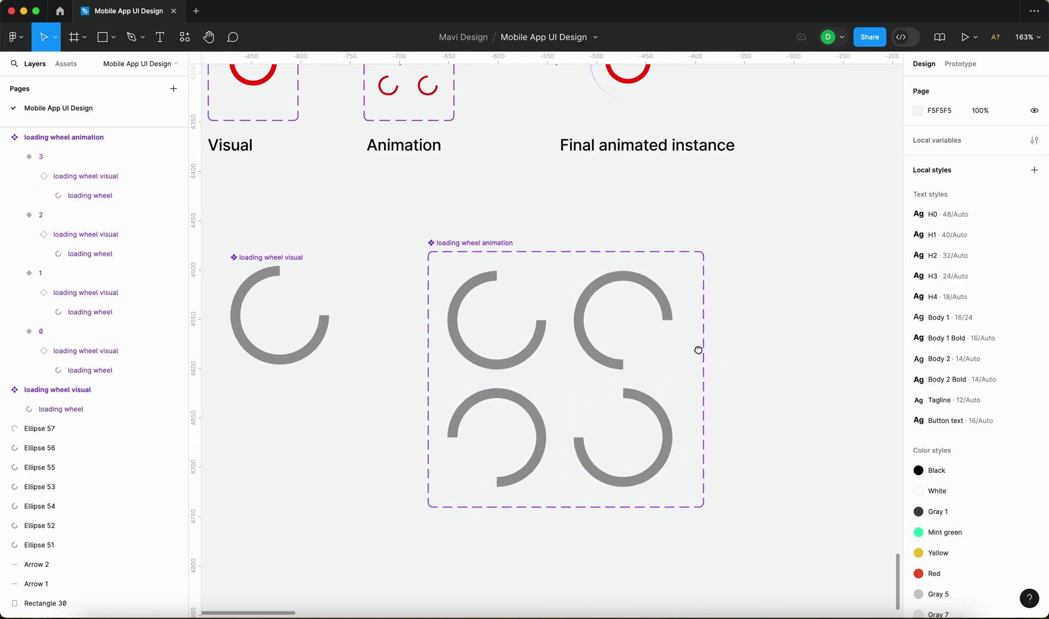
pyautogui.click(481, 294)
pyautogui.click(487, 410)
pyautogui.click(394, 413)
pyautogui.click(375, 312)
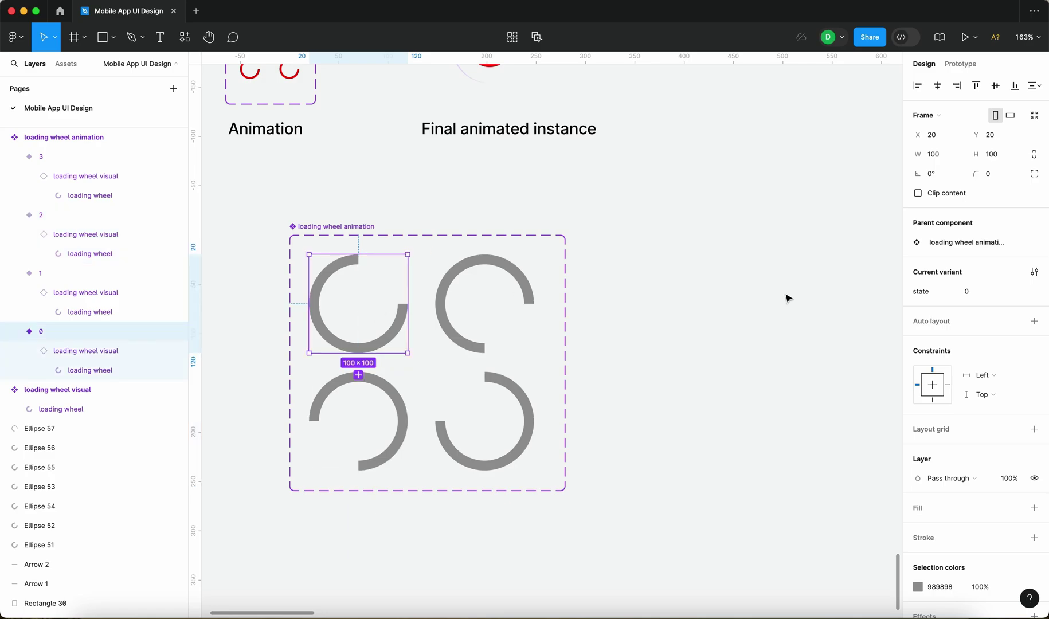
pyautogui.click(788, 298)
pyautogui.hscroll(-3, 786, 310)
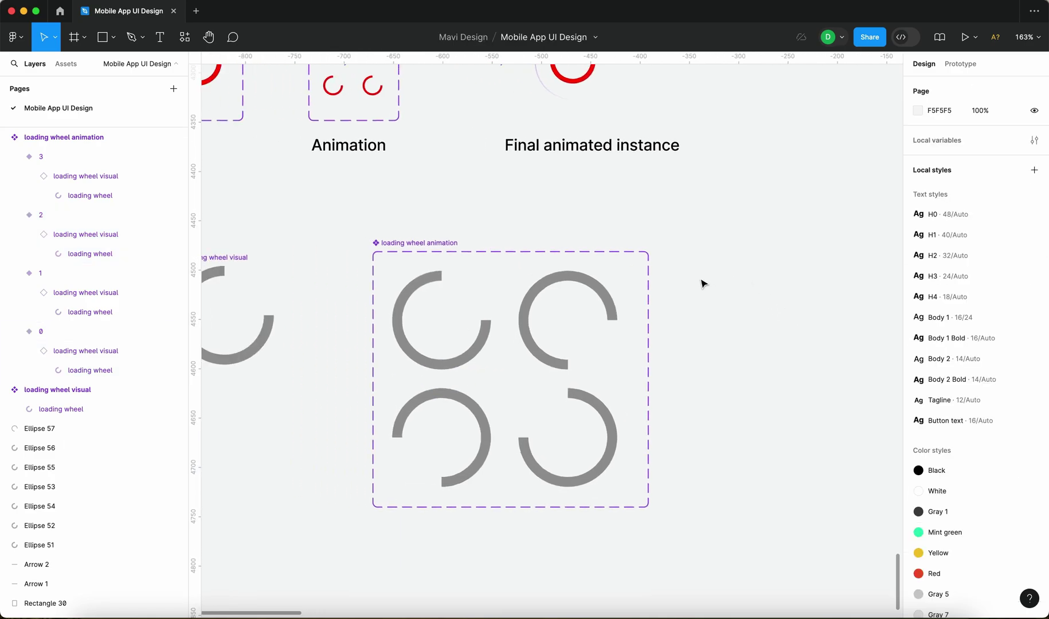
# Connect variant 0 to variant 1 in the loading wheel animation set with an after-delay trigger of 1 ms.
pyautogui.click(453, 345)
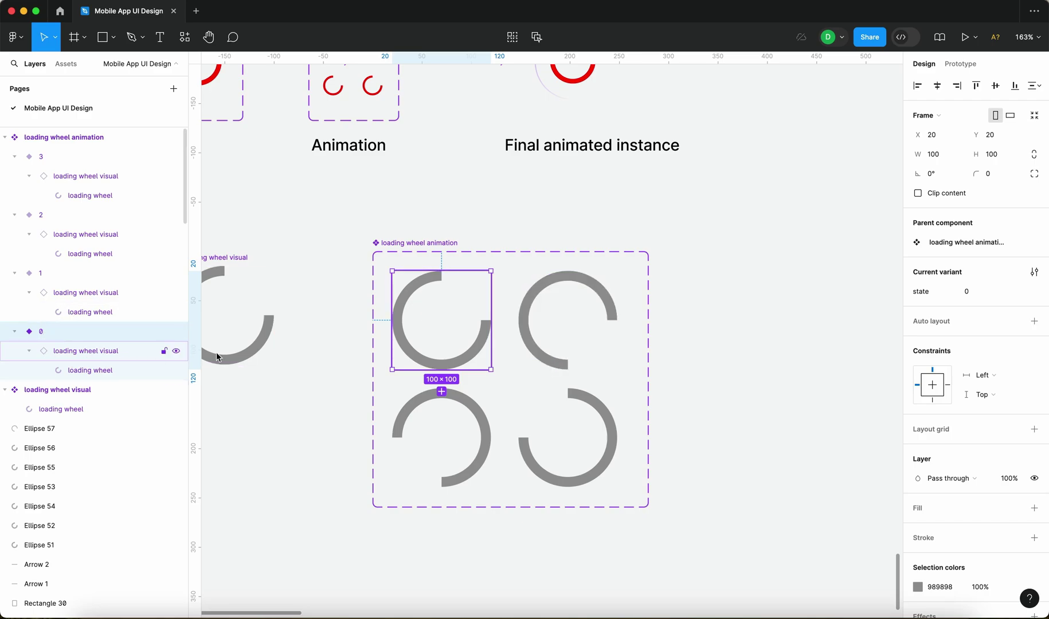
pyautogui.click(956, 71)
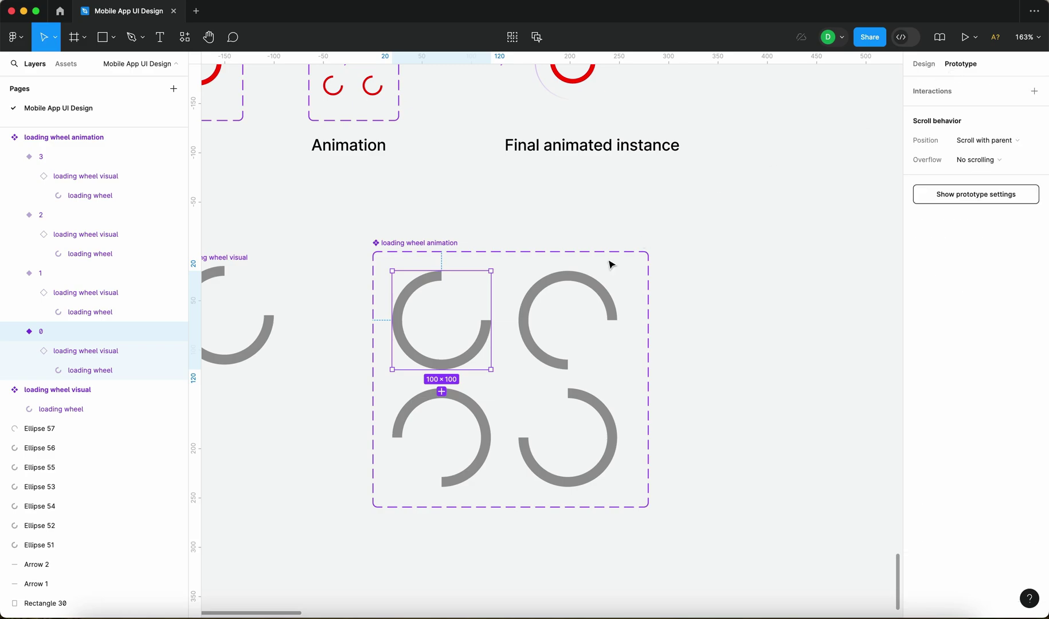
pyautogui.moveTo(488, 320); pyautogui.dragTo(524, 320)
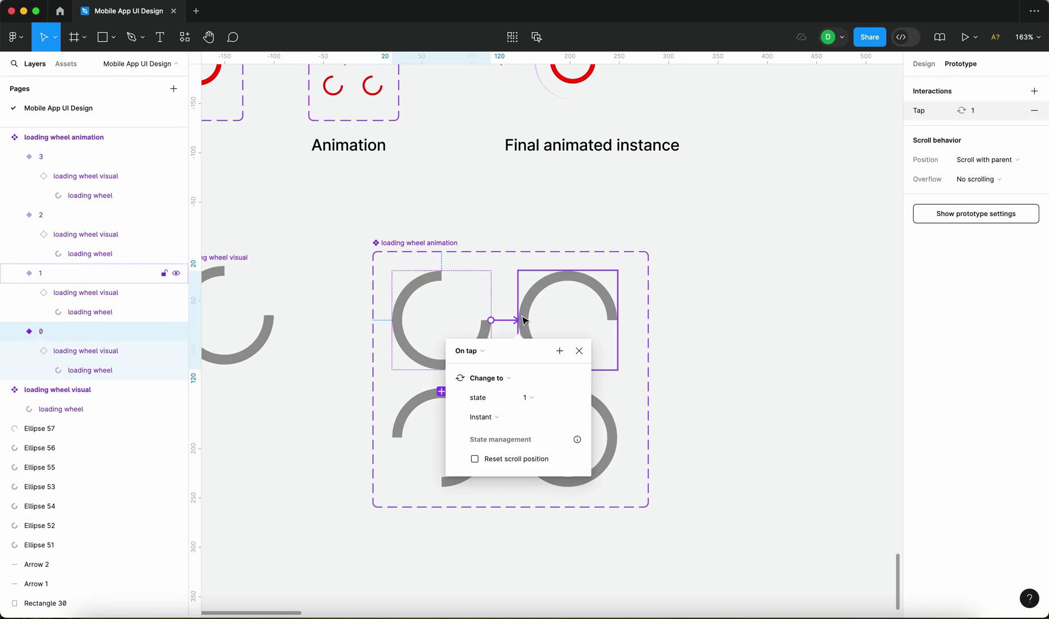
pyautogui.click(468, 353)
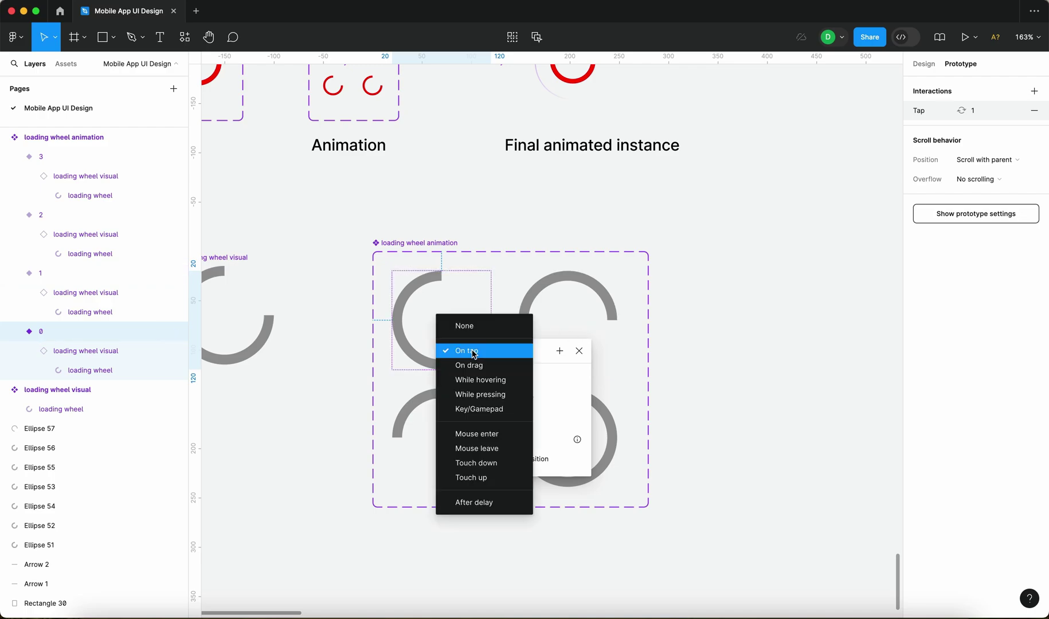
pyautogui.click(504, 503)
pyautogui.click(486, 373)
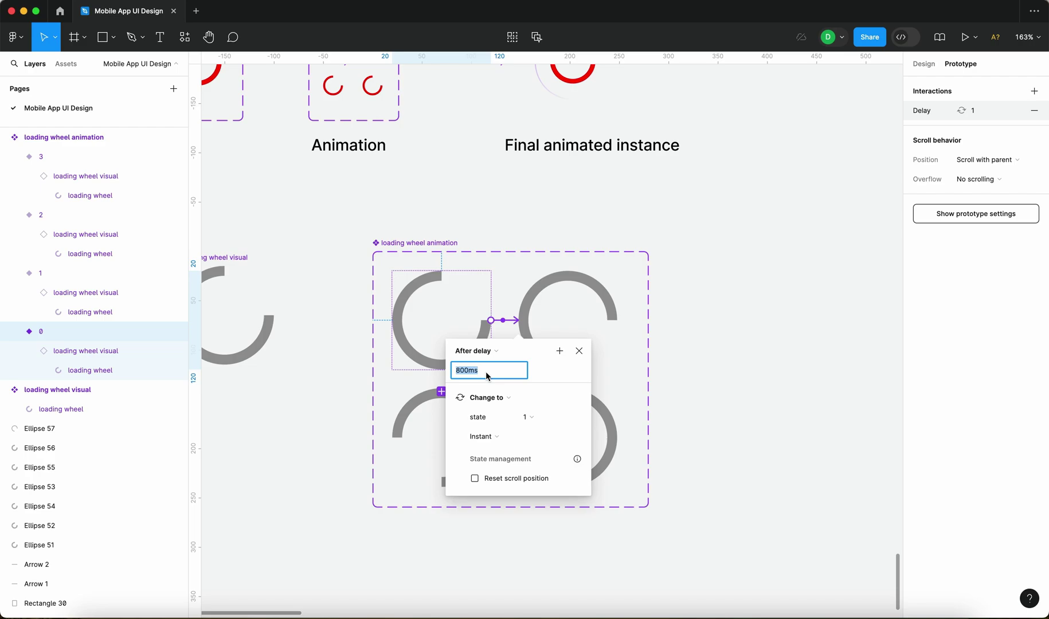
pyautogui.write('1')
pyautogui.press('Return')
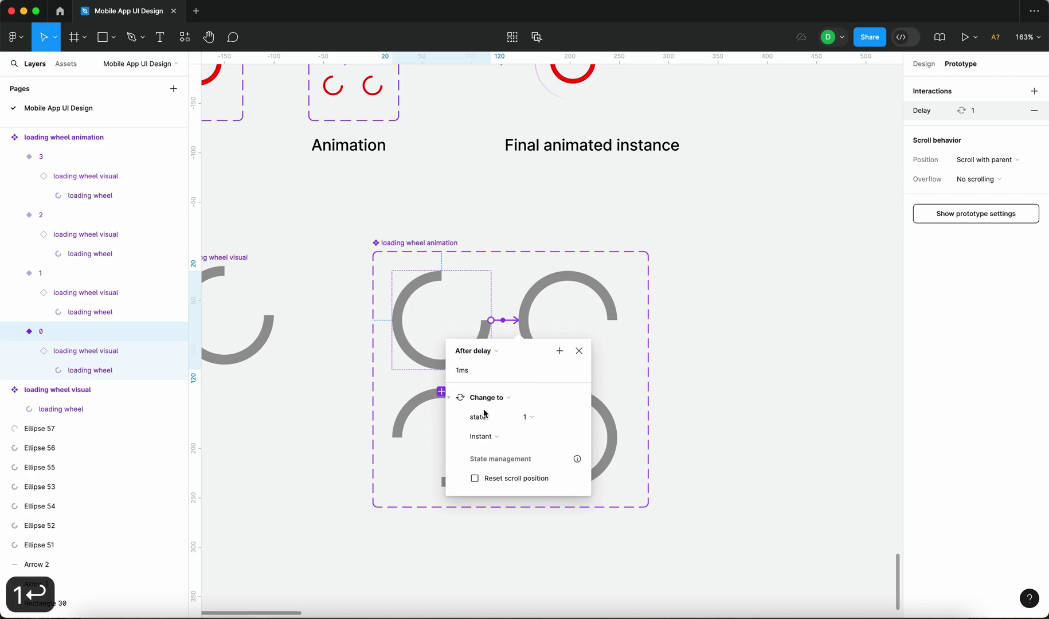
# Set the transition from variant 0 to variant 1 to smart animate with linear easing.
pyautogui.click(499, 439)
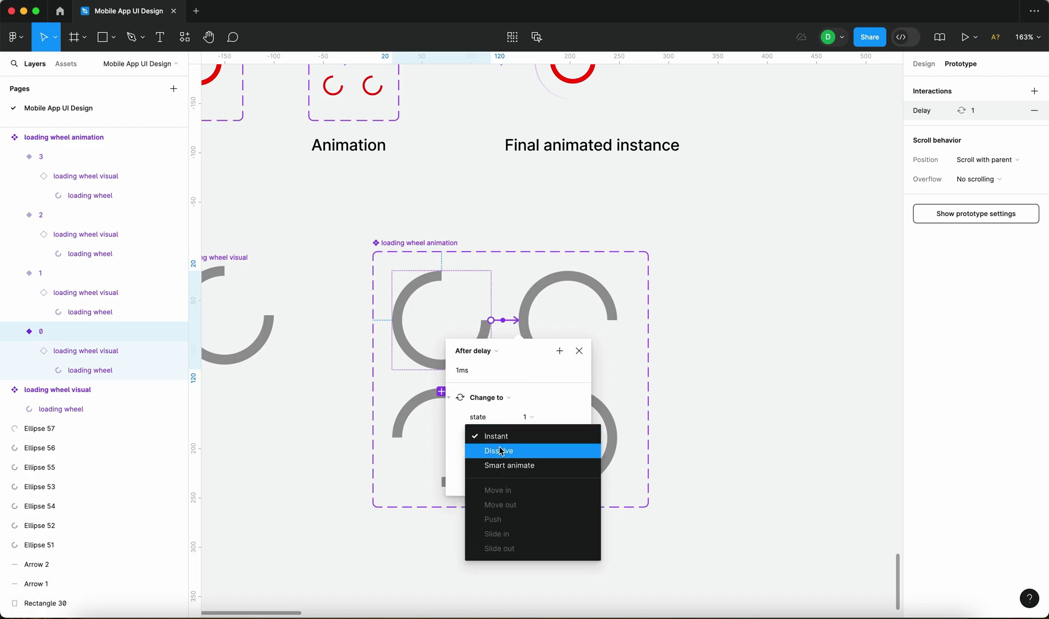
pyautogui.click(503, 468)
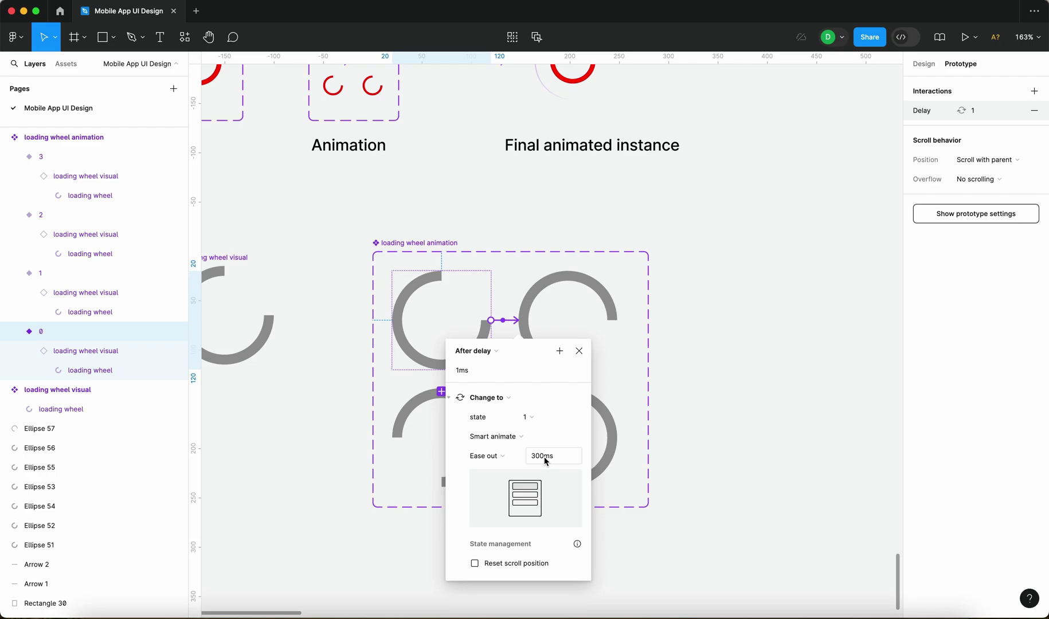
pyautogui.click(486, 456)
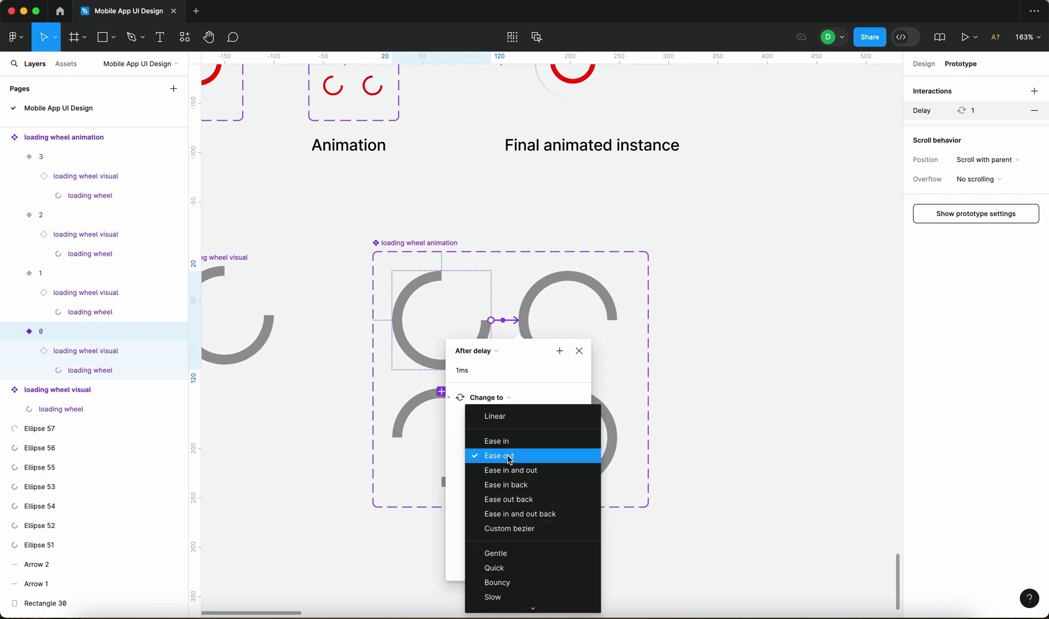
pyautogui.click(510, 457)
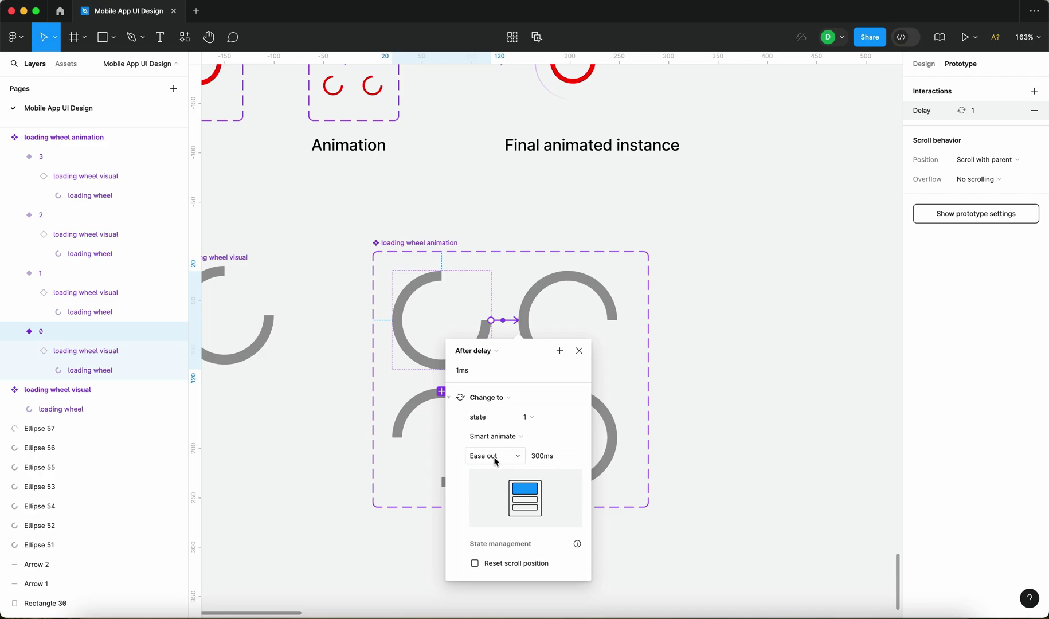
pyautogui.click(495, 459)
pyautogui.click(511, 419)
pyautogui.click(580, 352)
# Connect variant 1 to variant 2 of the loading wheel animation with an after-delay trigger of 1 ms.
pyautogui.click(574, 326)
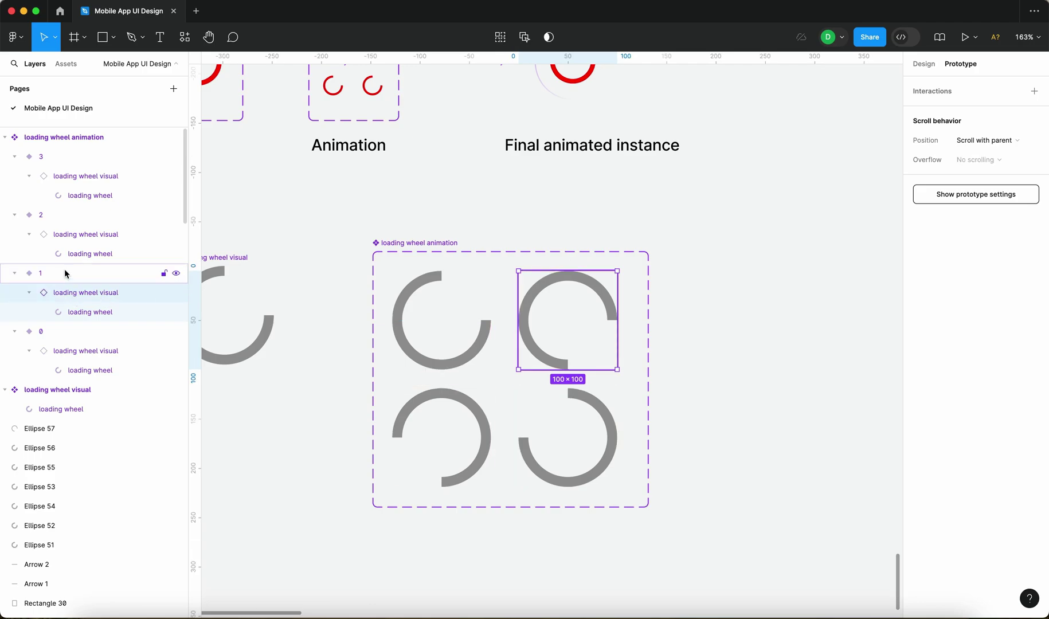
pyautogui.moveTo(620, 323)
pyautogui.moveTo(618, 320); pyautogui.dragTo(452, 404)
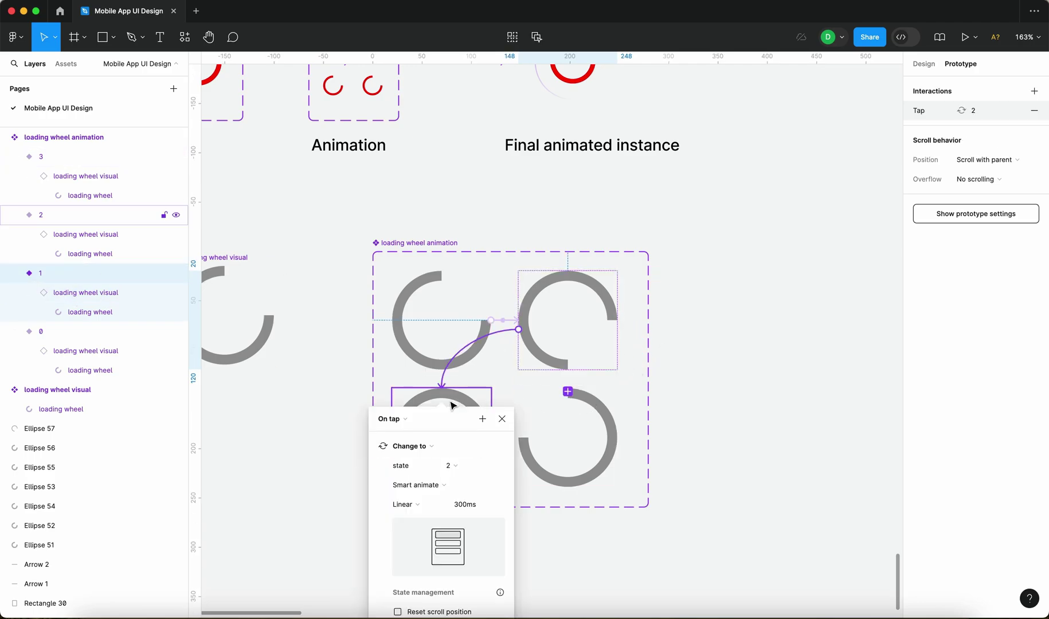
pyautogui.click(397, 421)
pyautogui.click(399, 572)
pyautogui.click(410, 445)
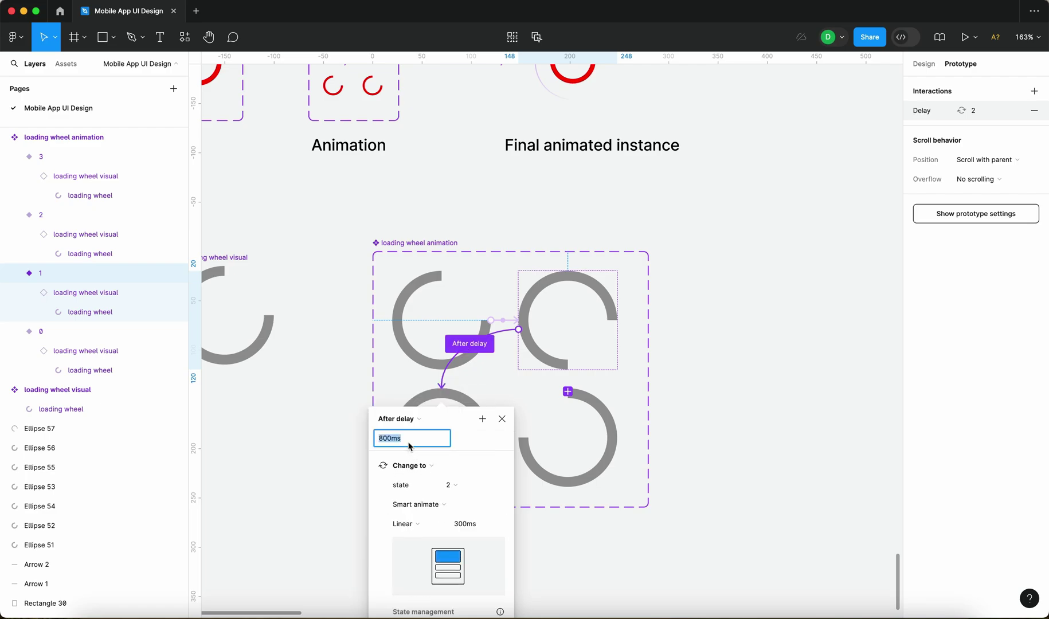
pyautogui.write('1')
pyautogui.press('Return')
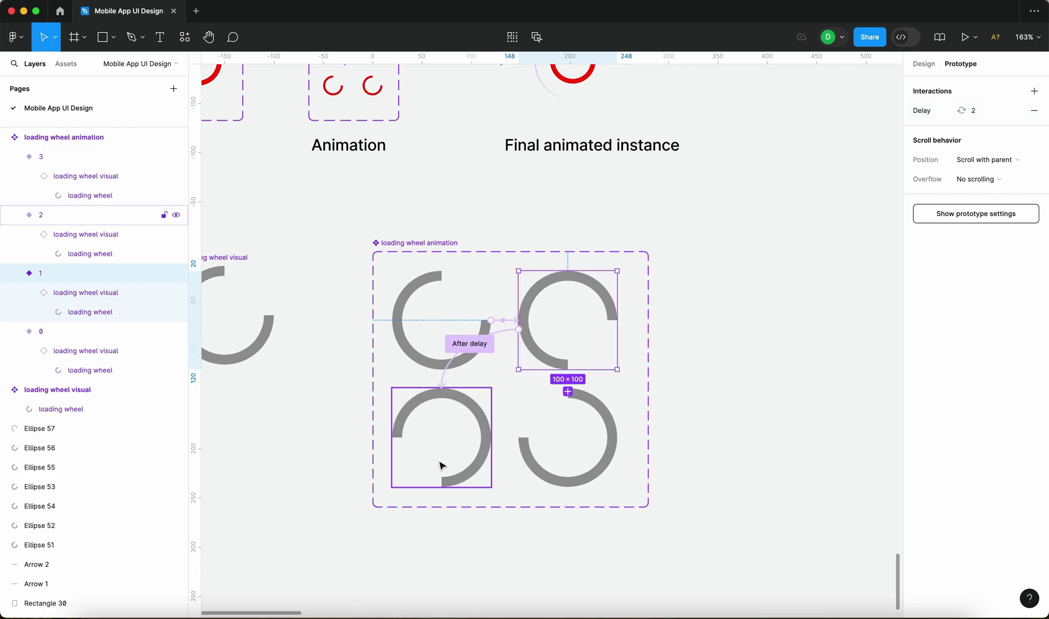
# Connect variant 2 to variant 3 of the loading wheel animation with an after-delay trigger of 1 ms.
pyautogui.click(441, 466)
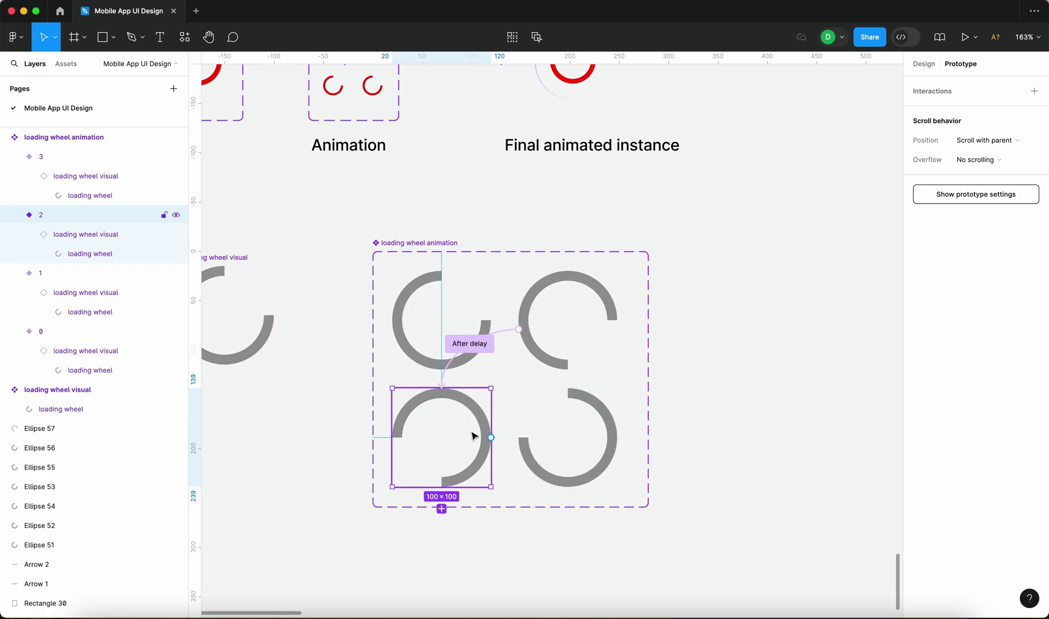
pyautogui.moveTo(491, 437); pyautogui.dragTo(521, 438)
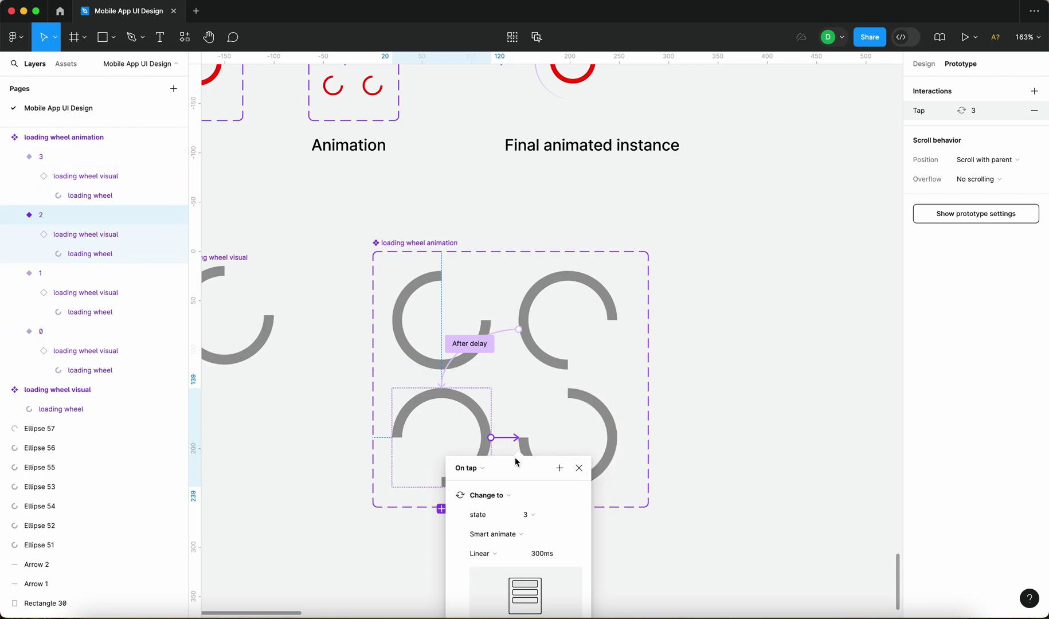
pyautogui.click(485, 469)
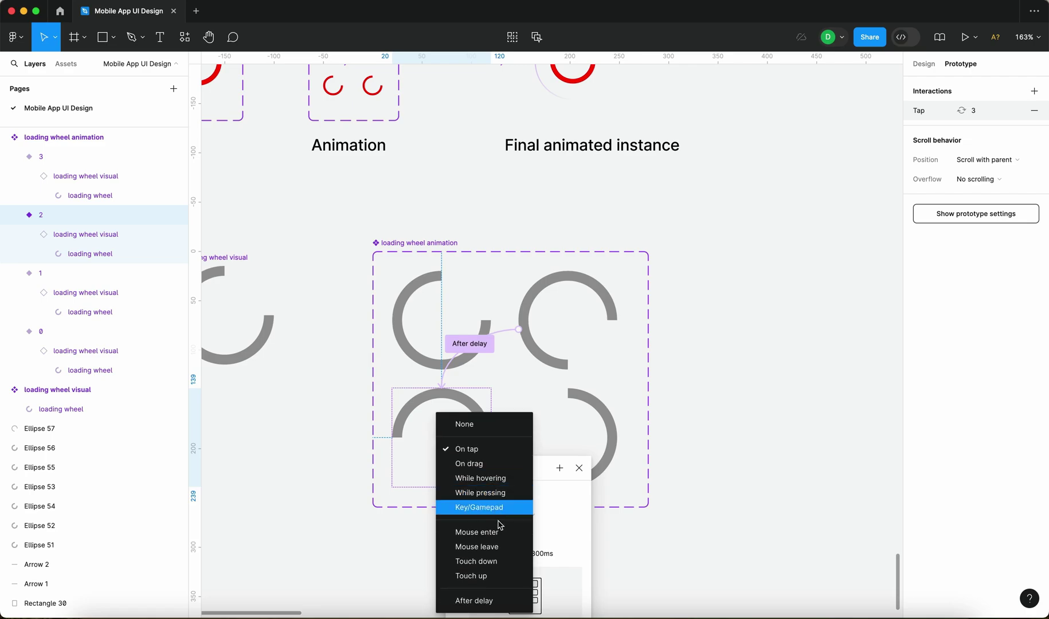
pyautogui.click(499, 602)
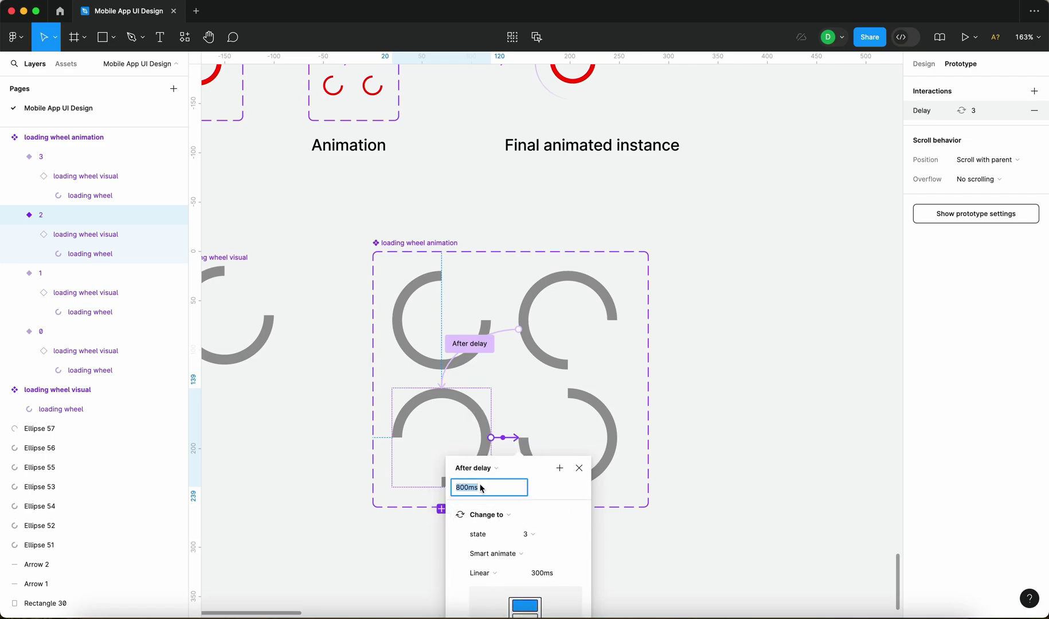
pyautogui.write('1')
pyautogui.scroll(-3, 560, 442)
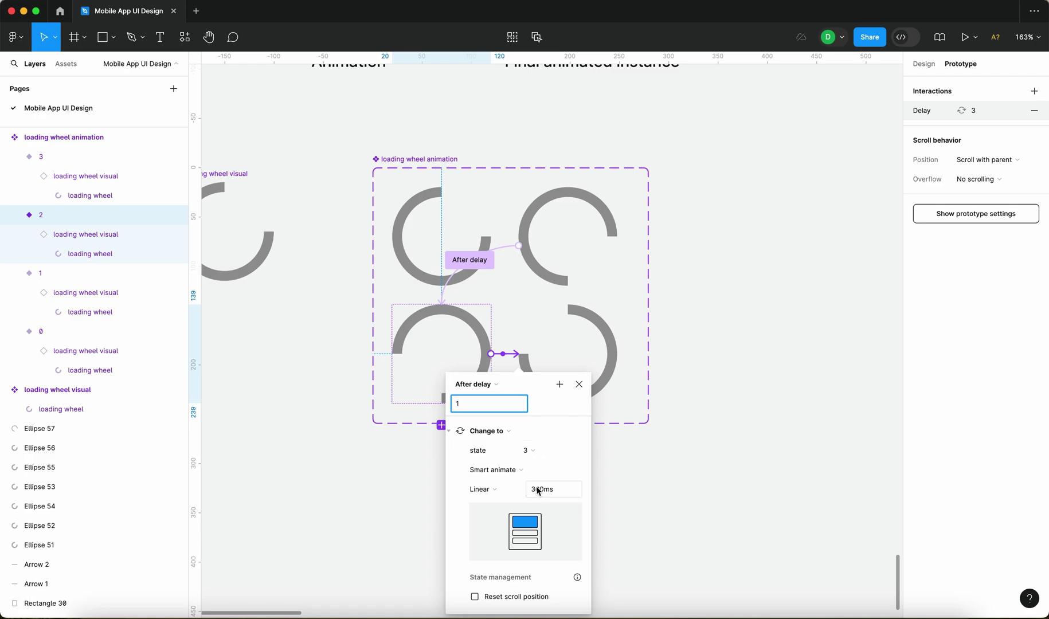
pyautogui.click(581, 390)
# Close the animation loop by connecting variant 3 back to variant 0 with an after-delay trigger of 1 ms.
pyautogui.click(616, 357)
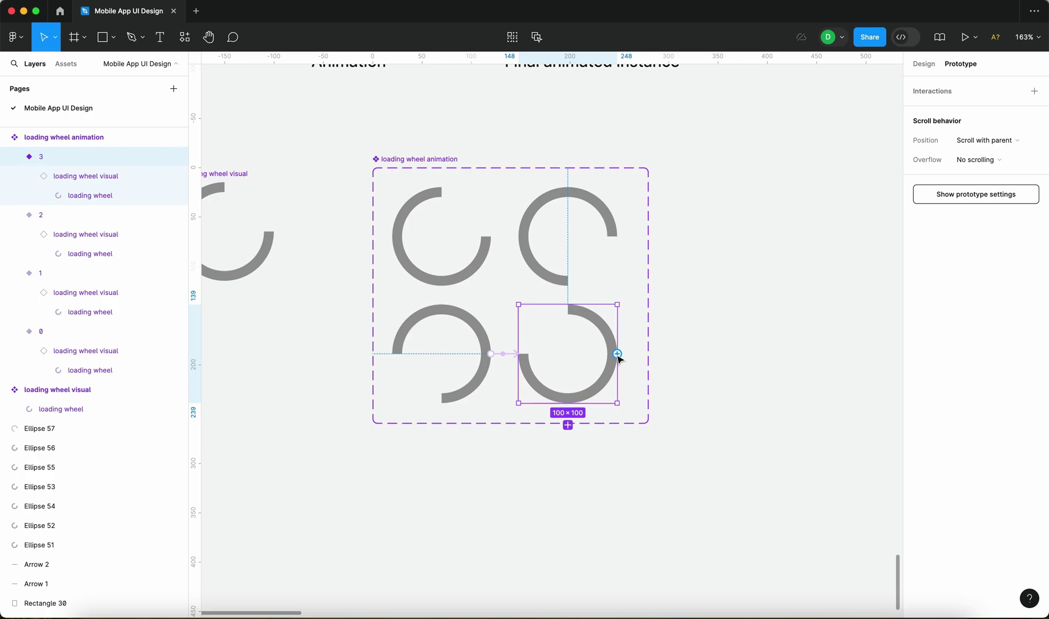
pyautogui.moveTo(649, 312); pyautogui.dragTo(436, 248)
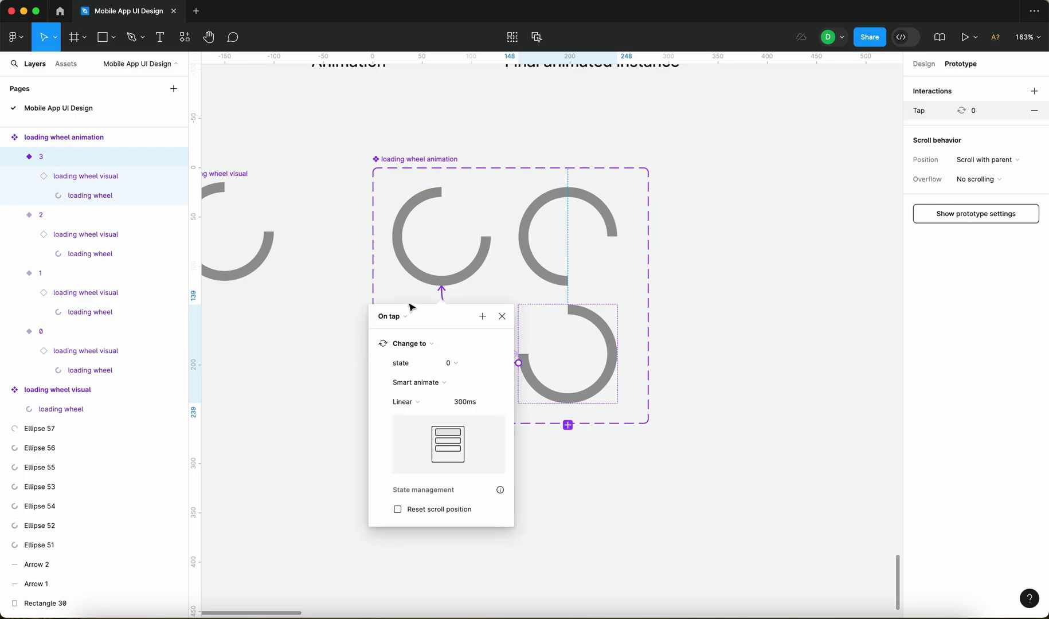
pyautogui.click(393, 316)
pyautogui.click(404, 468)
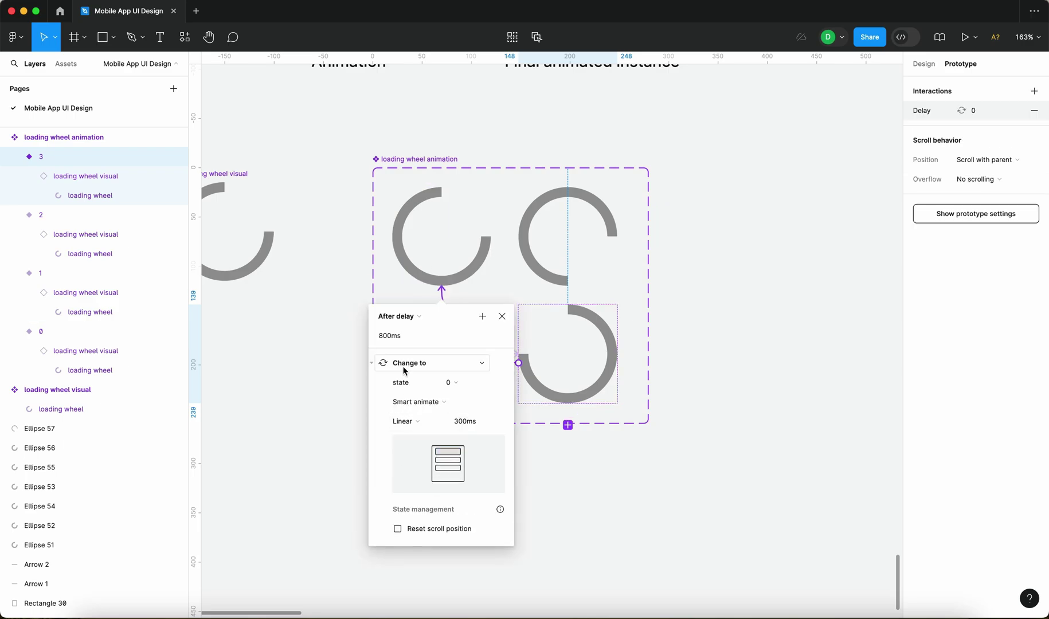
pyautogui.write('1')
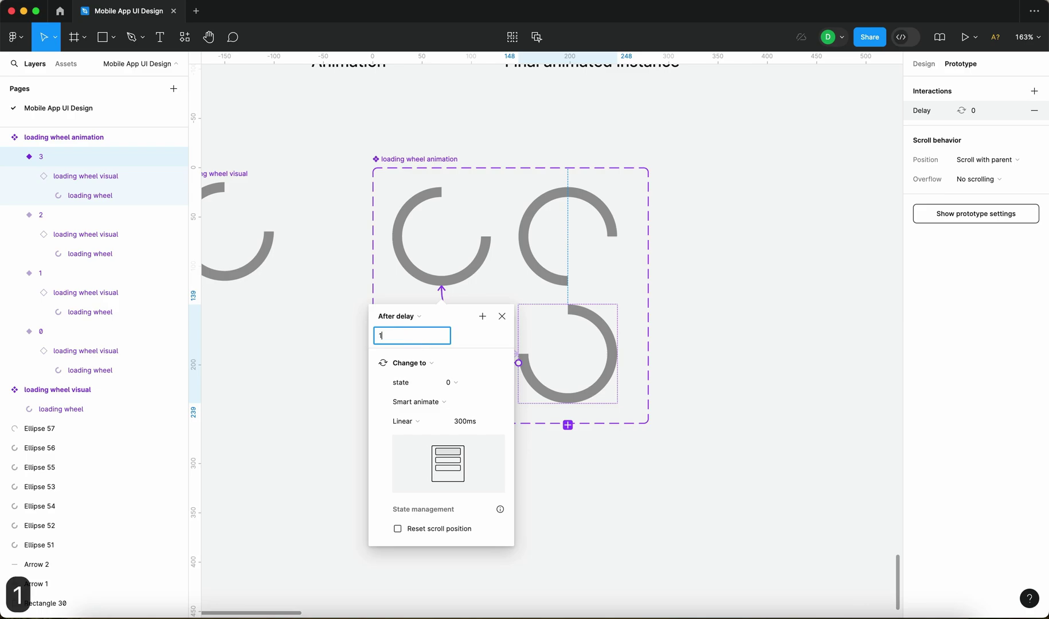
pyautogui.press('Return')
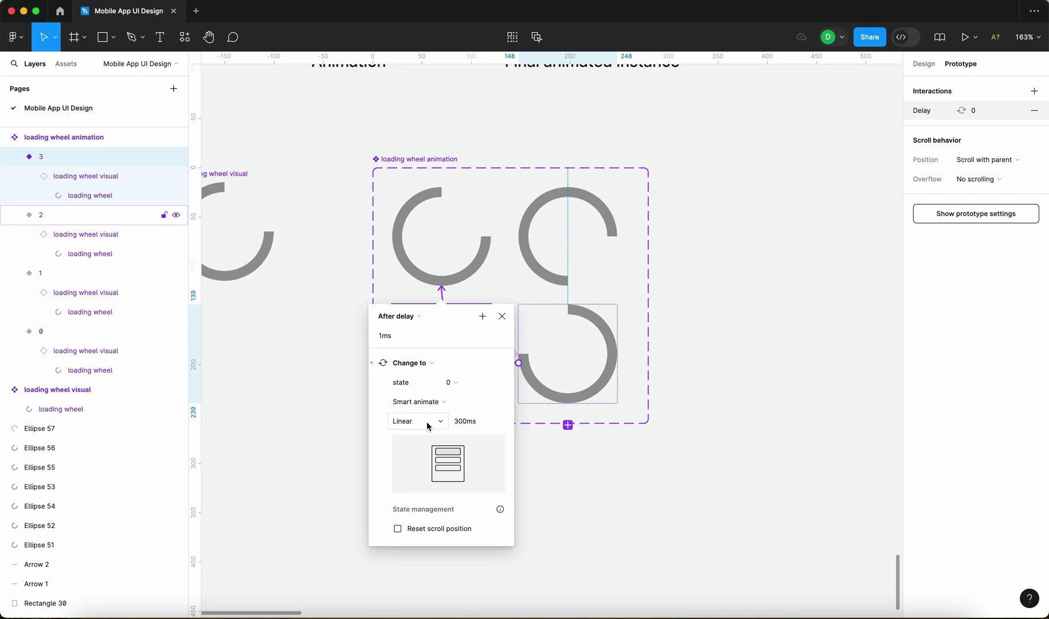
pyautogui.click(501, 316)
pyautogui.click(466, 246)
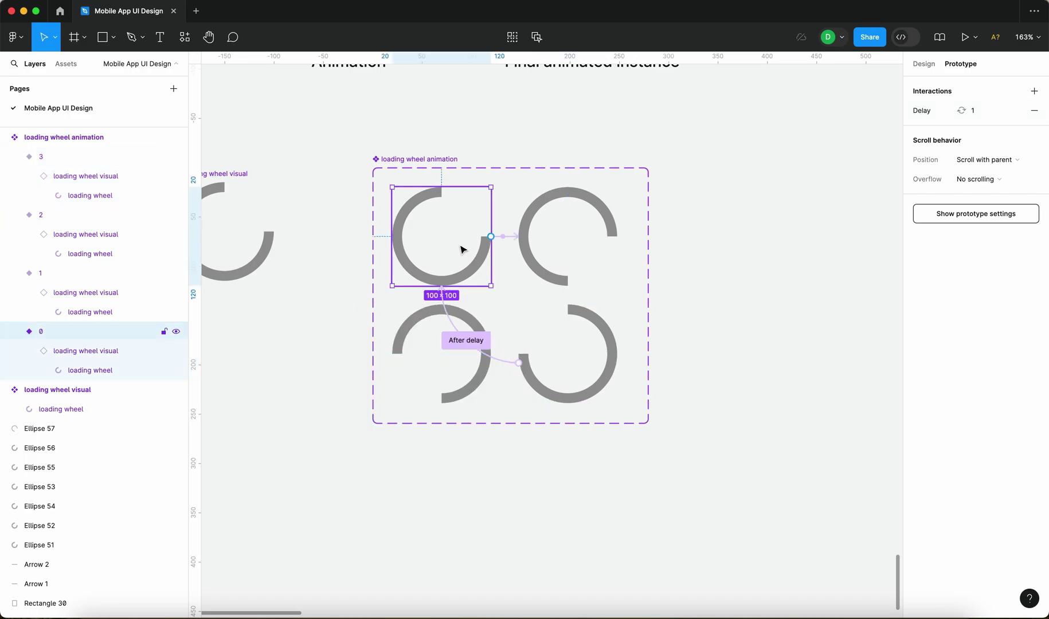
pyautogui.click(574, 343)
pyautogui.click(479, 364)
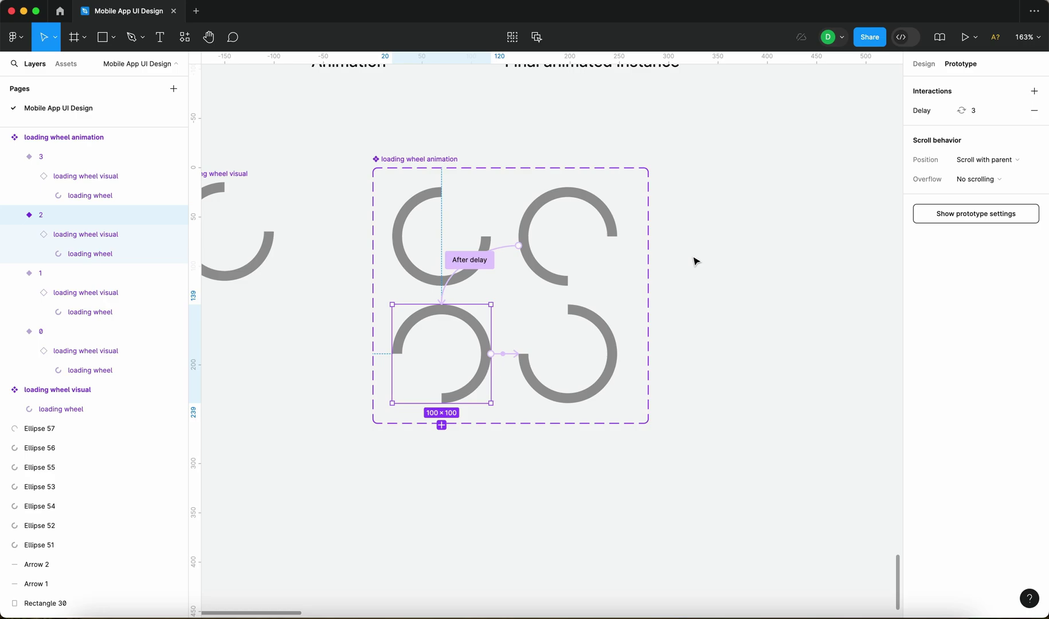
# Delete the example graphics above the loading wheel components along with the "Circular loading animation - template" title.
pyautogui.press('Escape')
pyautogui.scroll(-3, 694, 261)
pyautogui.scroll(2, 680, 287)
pyautogui.press('Escape')
pyautogui.moveTo(804, 331); pyautogui.dragTo(305, 199)
pyautogui.press('Delete')
pyautogui.scroll(-2, 304, 198)
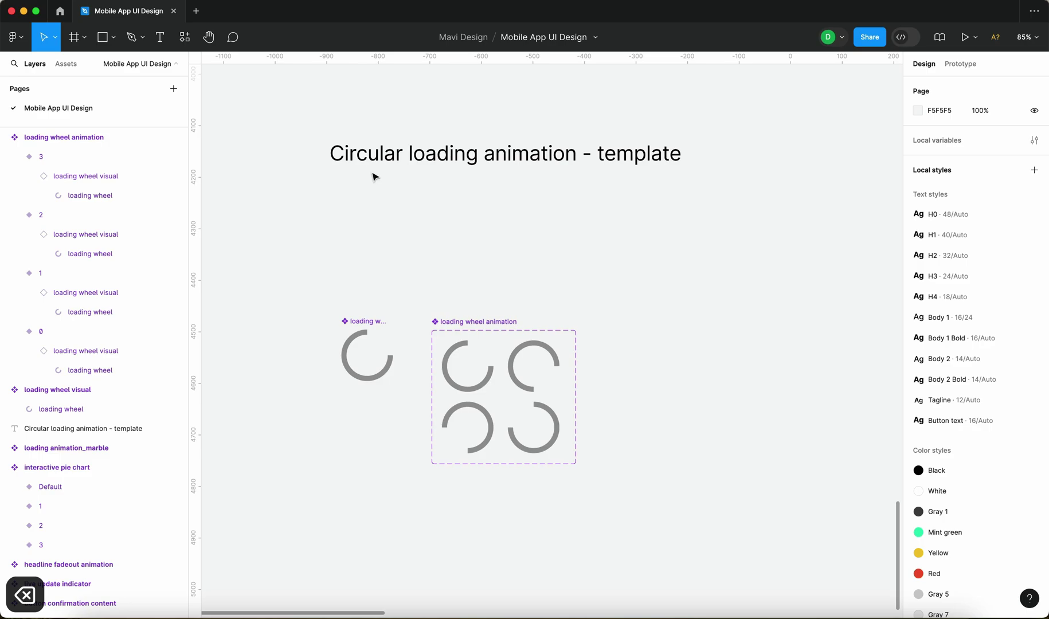
pyautogui.click(375, 159)
pyautogui.press('Delete')
# Draw a section about 606 × 351 in the empty canvas area beside the loading wheel components.
pyautogui.scroll(-4, 377, 213)
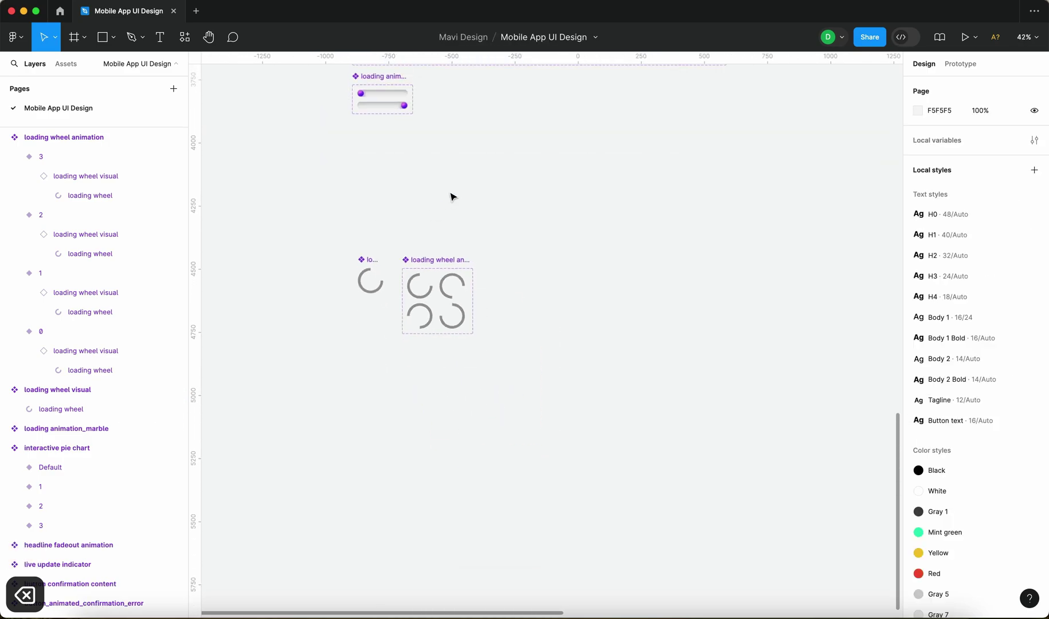
pyautogui.scroll(-2, 321, 149)
pyautogui.click(84, 38)
pyautogui.click(85, 81)
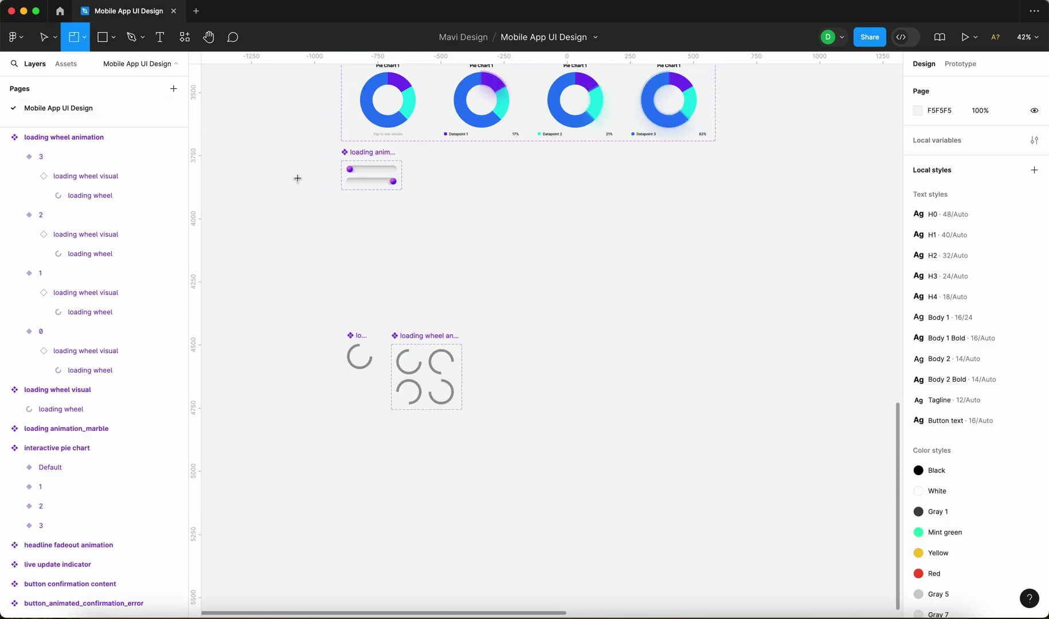
pyautogui.moveTo(507, 246); pyautogui.dragTo(659, 334)
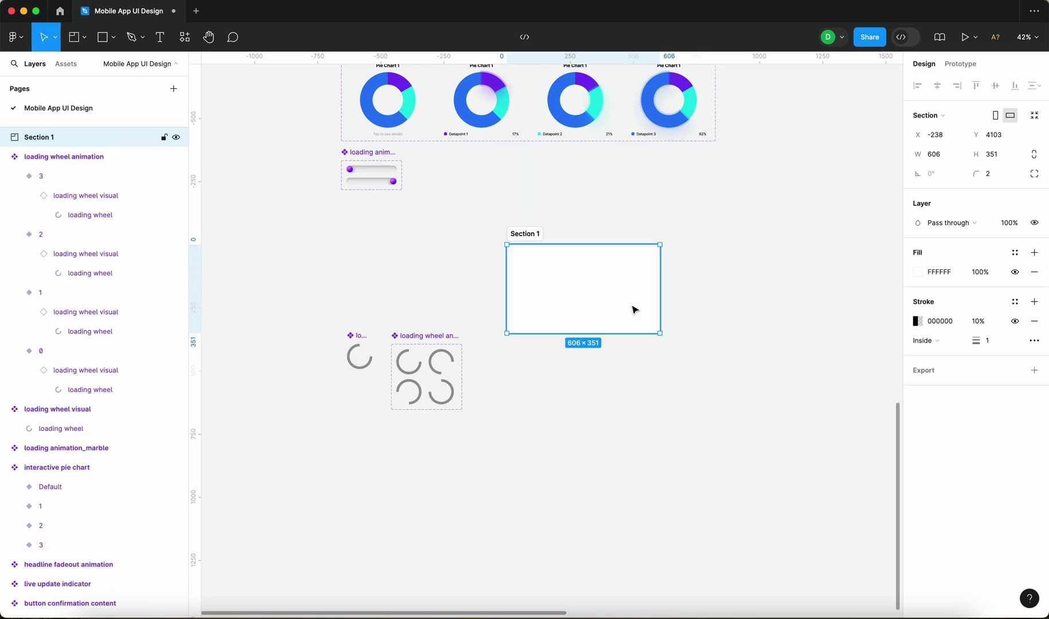
pyautogui.scroll(5, 533, 240)
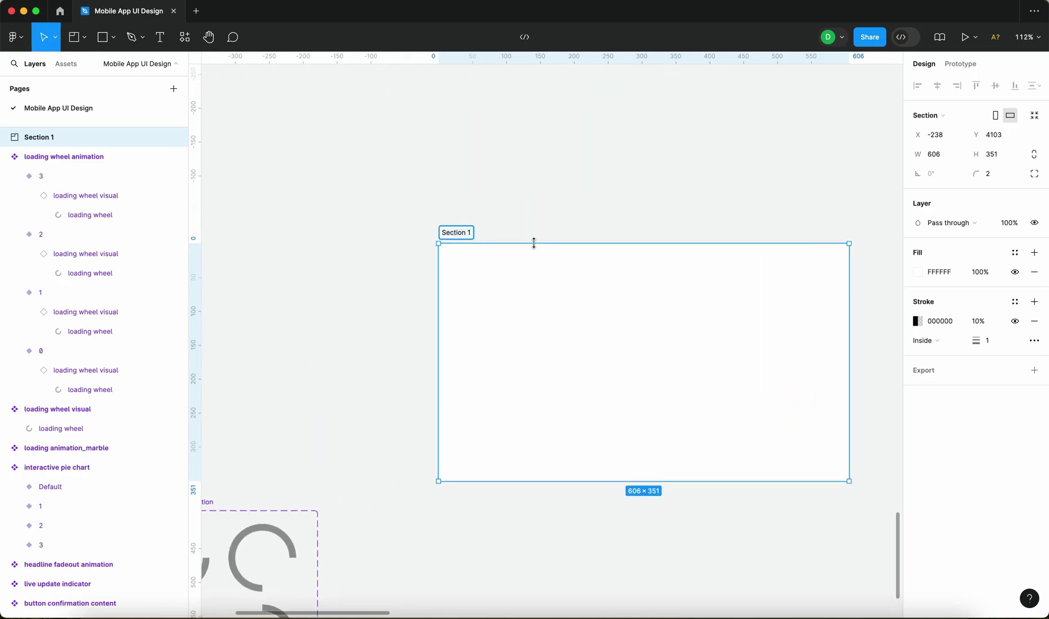
# Rename the new section as circular loading animation template.
pyautogui.doubleClick(457, 232)
pyautogui.press('BackSpace')
pyautogui.write('lo')
pyautogui.press('BackSpace')
pyautogui.press('BackSpace')
pyautogui.write('circular loading animation')
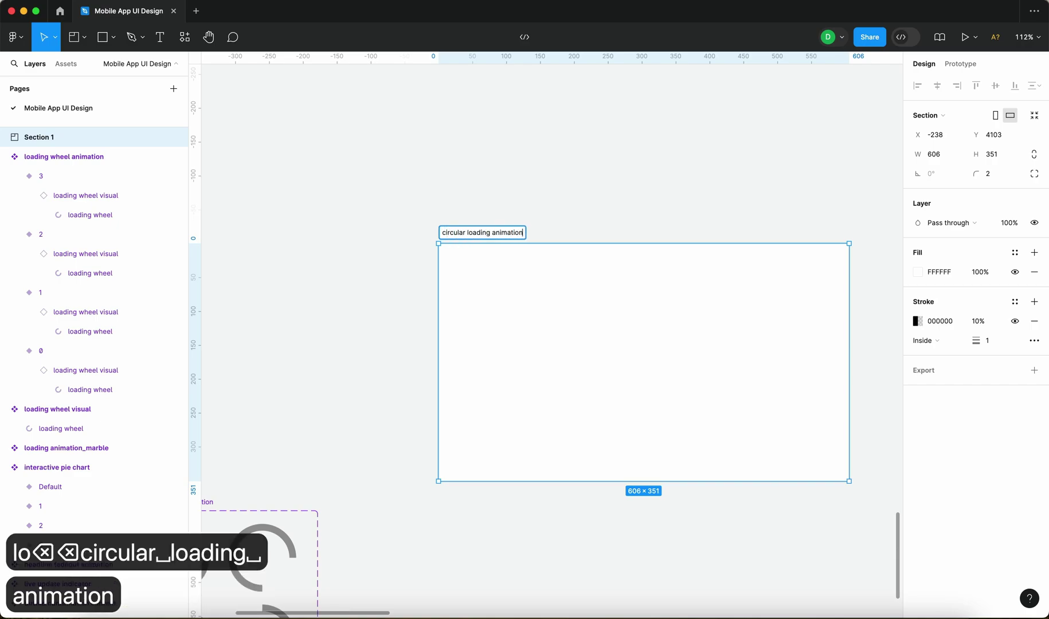
pyautogui.write(' template')
pyautogui.press('Return')
# Move the loading wheel visual component and the loading wheel animation set together into the circular loading animation template section.
pyautogui.scroll(-5, 436, 300)
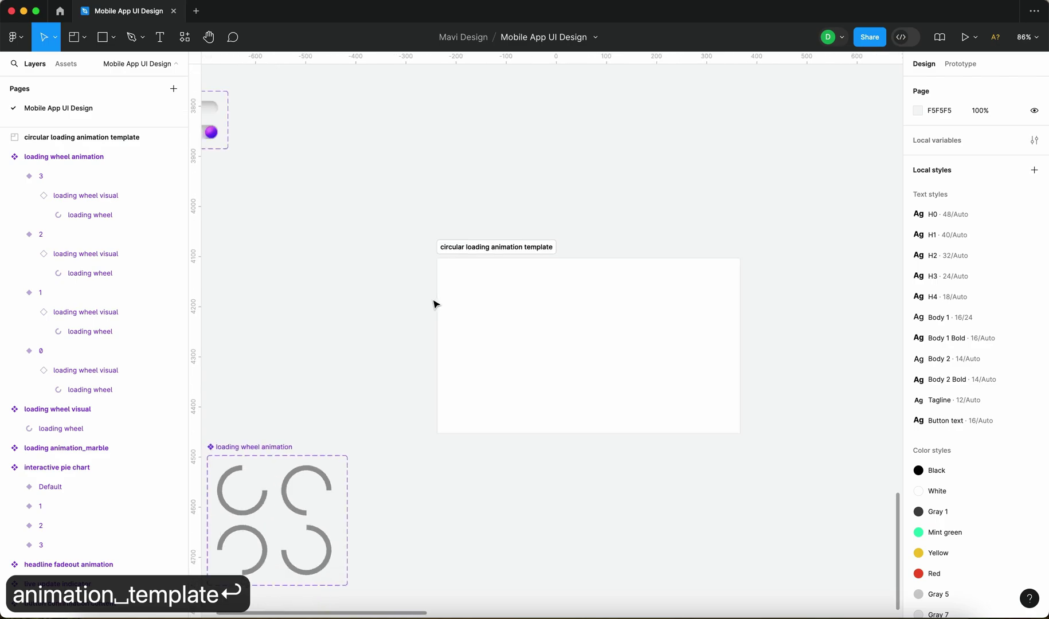
pyautogui.hscroll(-3, 546, 523)
pyautogui.moveTo(542, 517); pyautogui.dragTo(340, 410)
pyautogui.click(260, 356)
pyautogui.moveTo(260, 356); pyautogui.dragTo(654, 311)
pyautogui.click(729, 425)
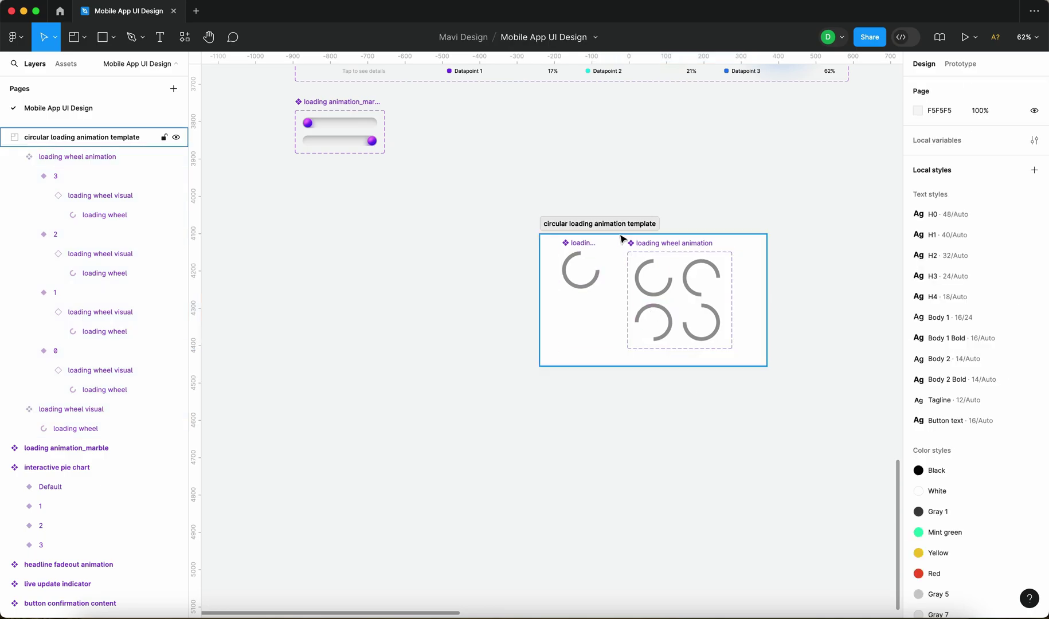
# Tidy the placement of the loading wheel components inside the section and narrow the section to fit them more closely.
pyautogui.scroll(5, 622, 238)
pyautogui.moveTo(537, 265); pyautogui.dragTo(497, 234)
pyautogui.press('Escape')
pyautogui.hscroll(5, 747, 436)
pyautogui.scroll(-2, 747, 436)
pyautogui.moveTo(747, 436); pyautogui.dragTo(668, 435)
pyautogui.press('Escape')
# Move the circular loading animation template section directly beneath the loading animation_marble component, in line with the other components.
pyautogui.scroll(-5, 770, 421)
pyautogui.moveTo(652, 343); pyautogui.dragTo(452, 317)
pyautogui.press('Escape')
pyautogui.scroll(-5, 693, 330)
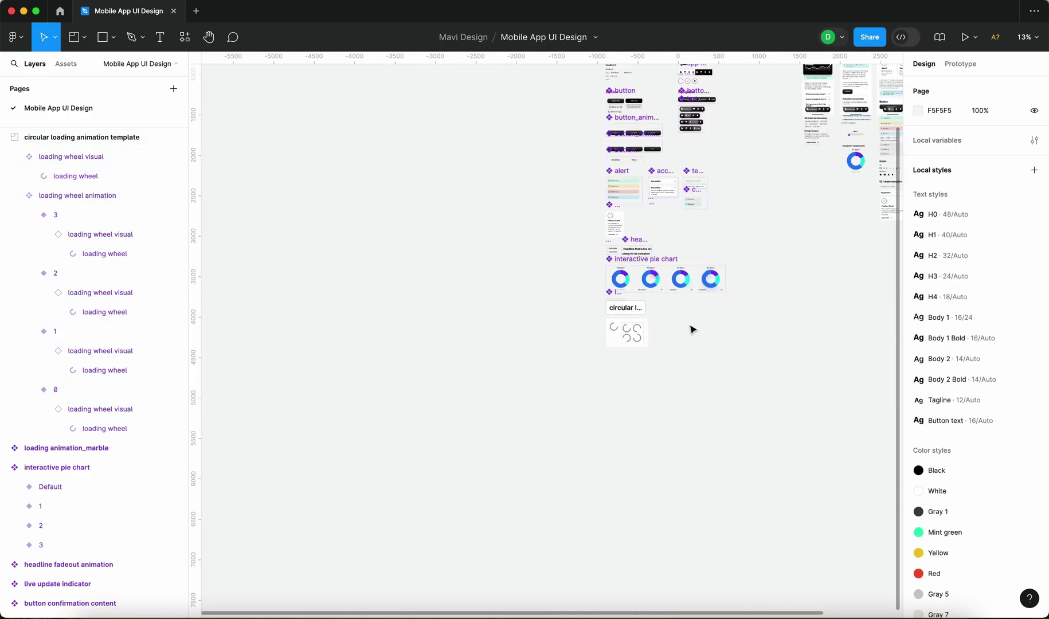
# Change the fill of the loading wheel inside the loading wheel visual component to an angular gradient.
pyautogui.scroll(2, 799, 361)
pyautogui.scroll(5, 373, 390)
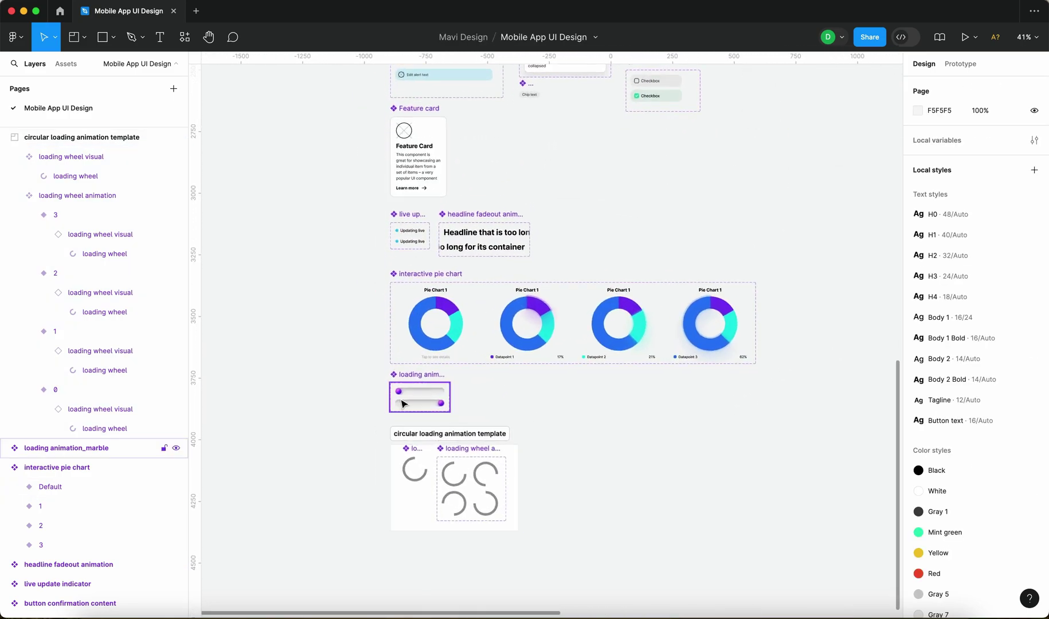
pyautogui.scroll(-5, 594, 494)
pyautogui.scroll(8, 539, 516)
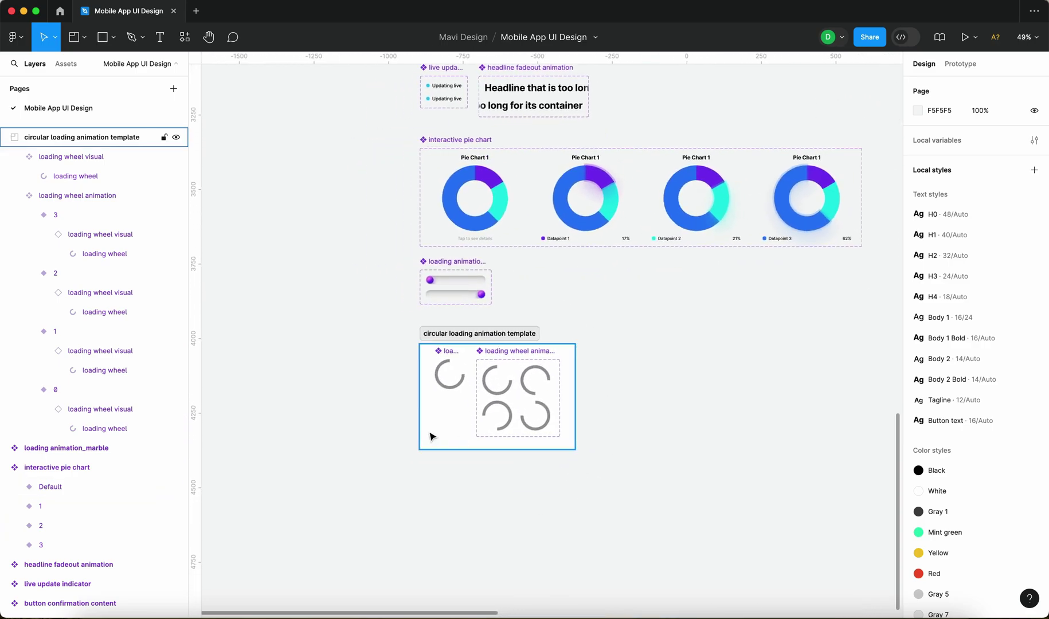
pyautogui.scroll(4, 368, 367)
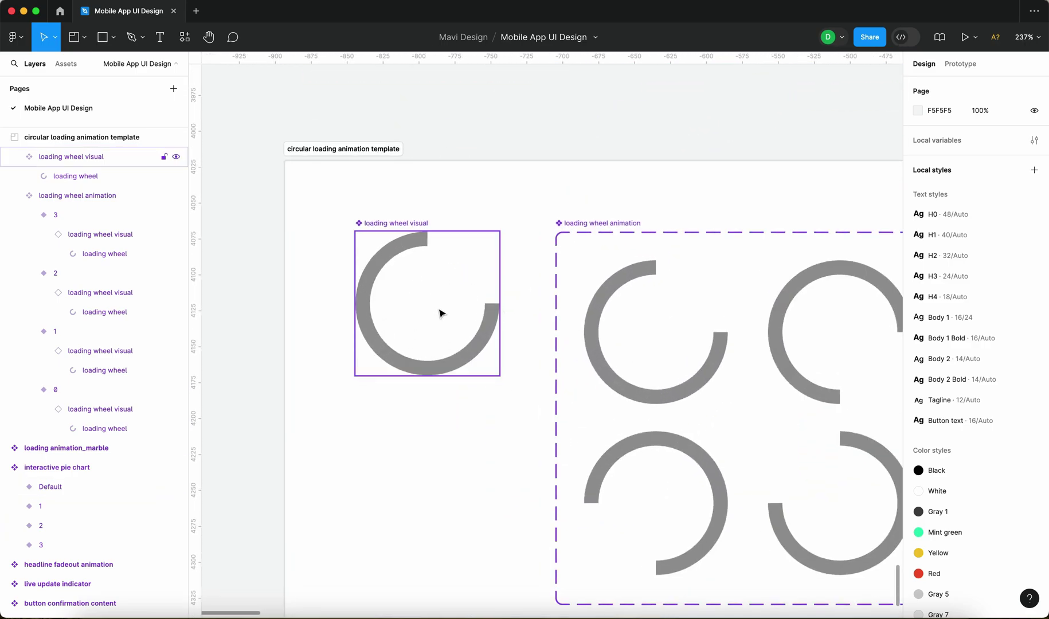
pyautogui.hscroll(5, 602, 367)
pyautogui.scroll(-4, 482, 339)
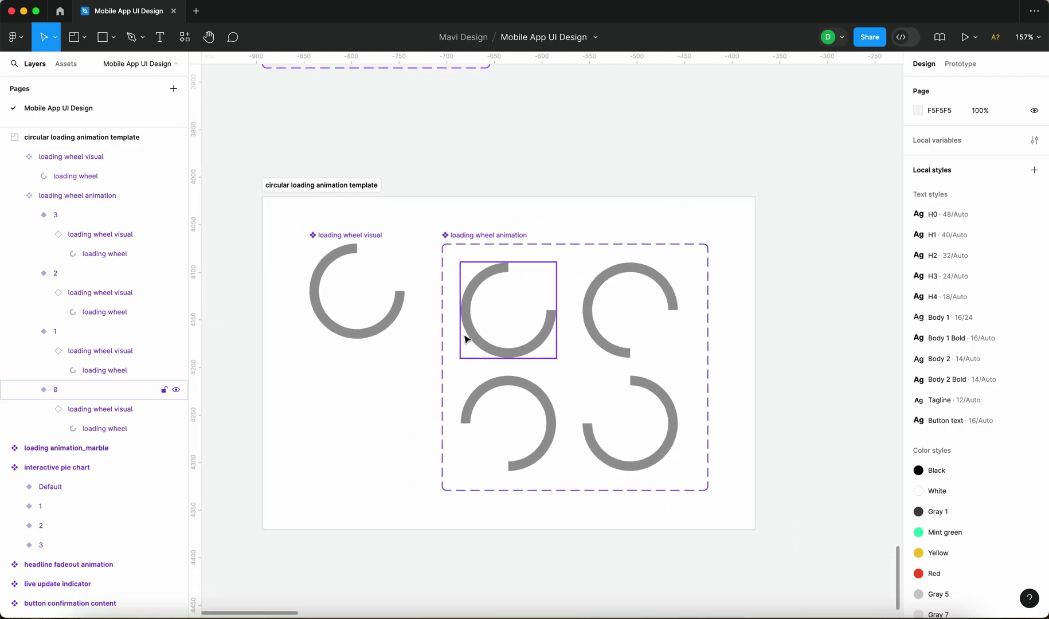
pyautogui.doubleClick(388, 322)
pyautogui.scroll(5, 331, 276)
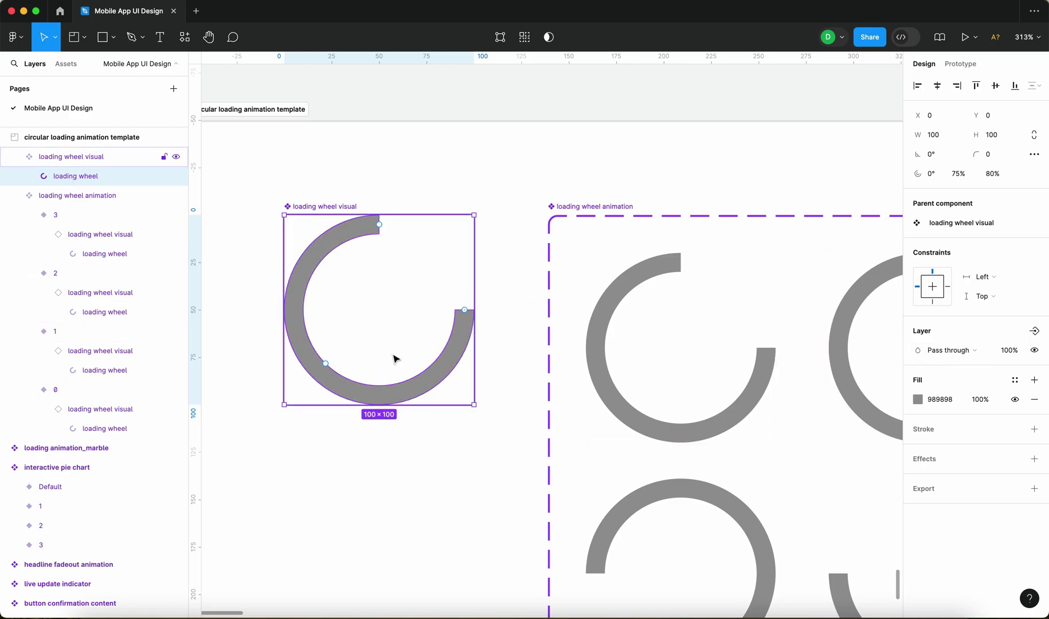
pyautogui.scroll(-3, 492, 290)
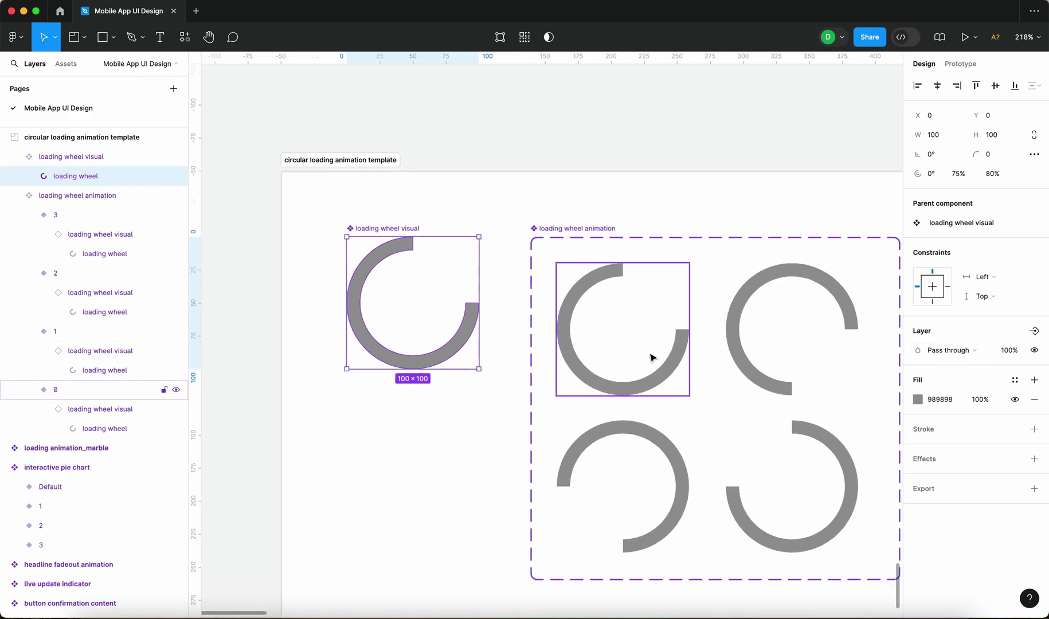
pyautogui.click(918, 401)
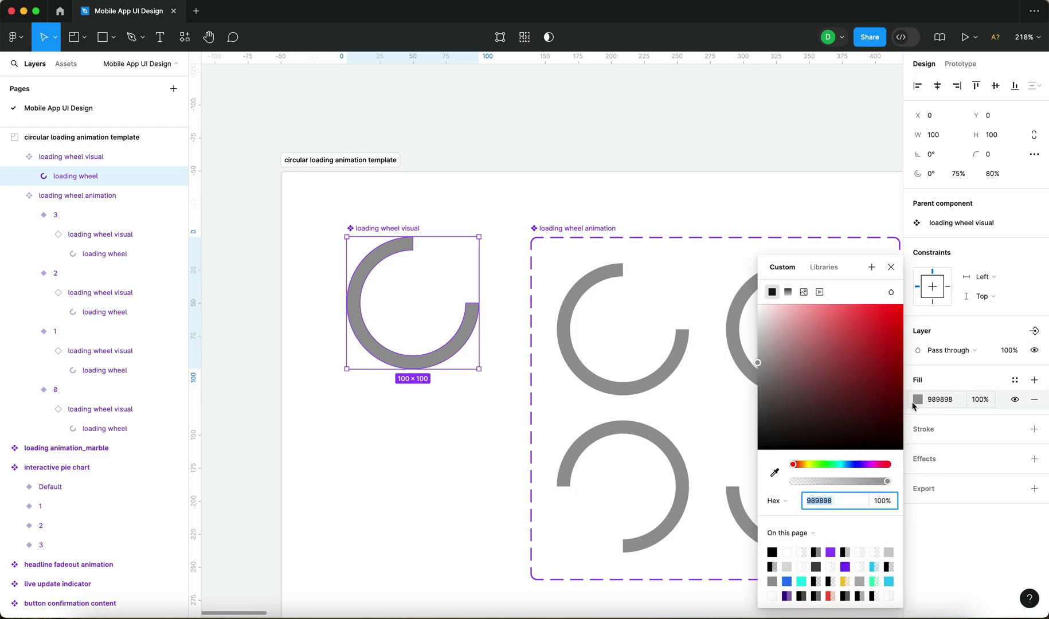
pyautogui.click(788, 292)
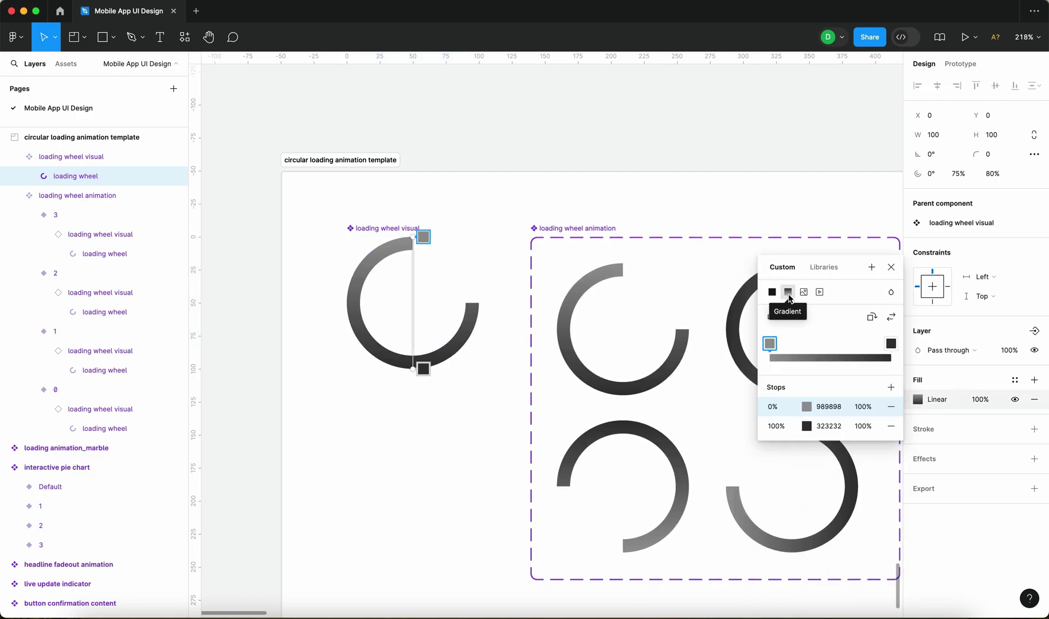
pyautogui.click(794, 315)
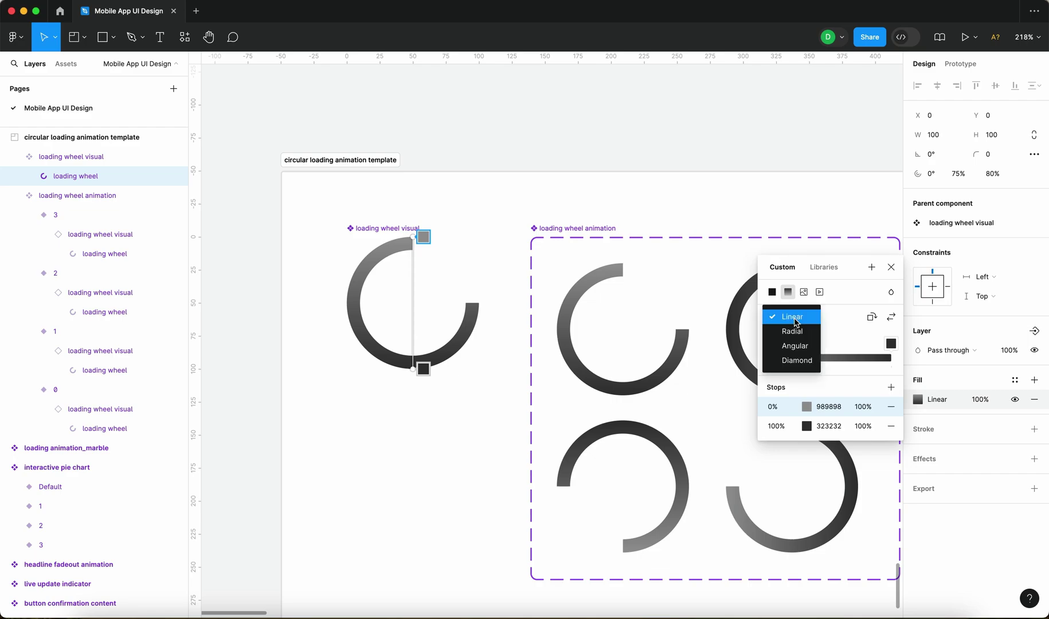
pyautogui.click(795, 346)
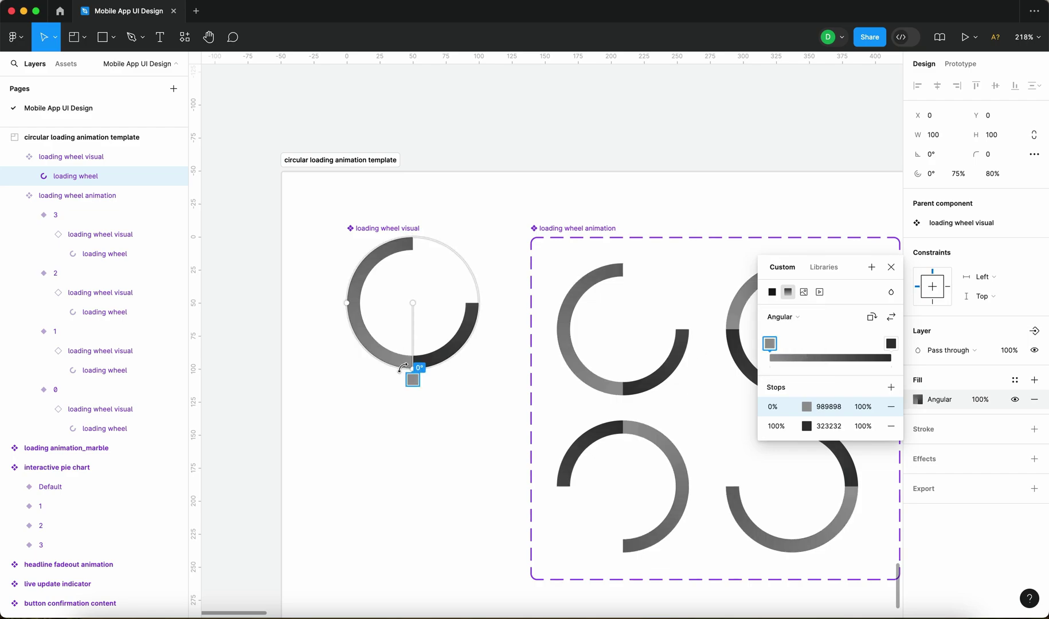
# Align the angular gradient with the wheel's open ends, placing its first stop at 25%, and set both stops to black (000000).
pyautogui.moveTo(413, 368)
pyautogui.mouseDown()
pyautogui.moveTo(361, 355)
pyautogui.moveTo(340, 279)
pyautogui.moveTo(360, 245)
pyautogui.moveTo(433, 231)
pyautogui.moveTo(475, 257)
pyautogui.moveTo(496, 354)
pyautogui.moveTo(511, 318)
pyautogui.mouseUp()
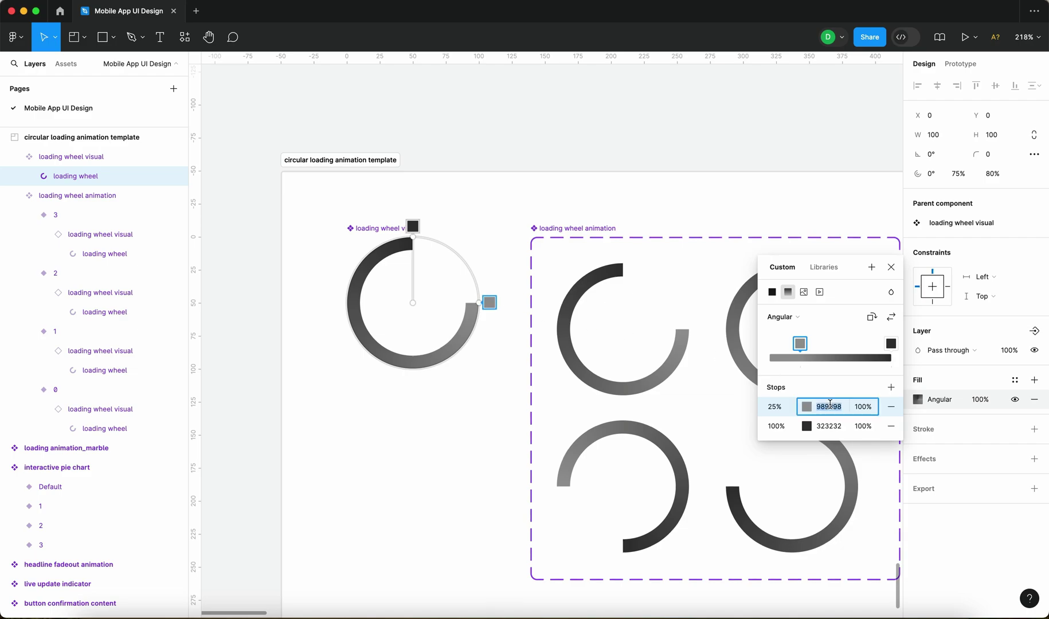
pyautogui.write('0')
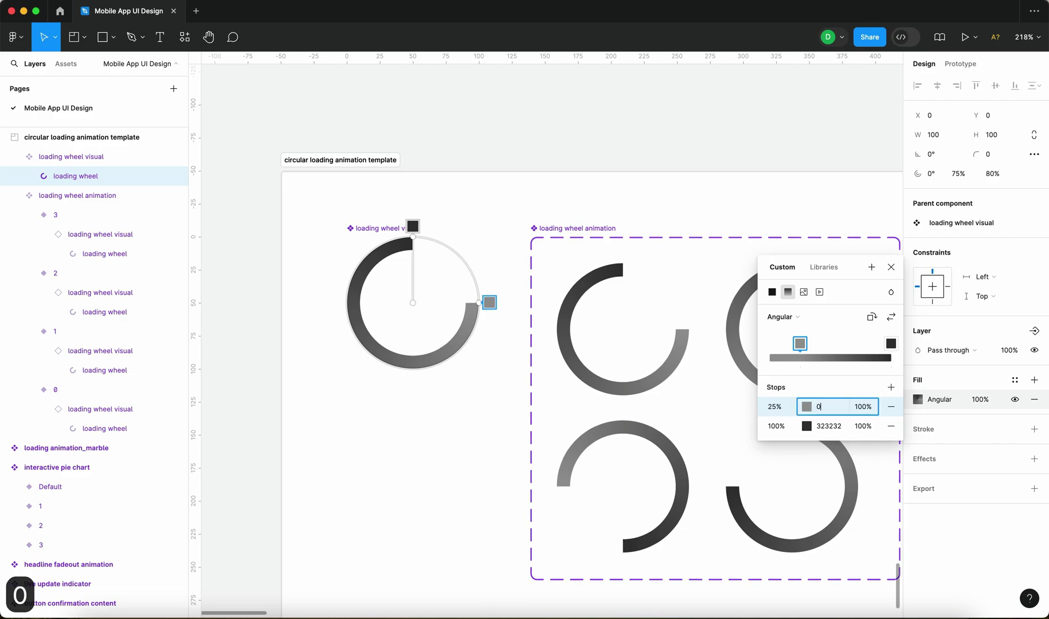
pyautogui.click(828, 420)
pyautogui.press('Return')
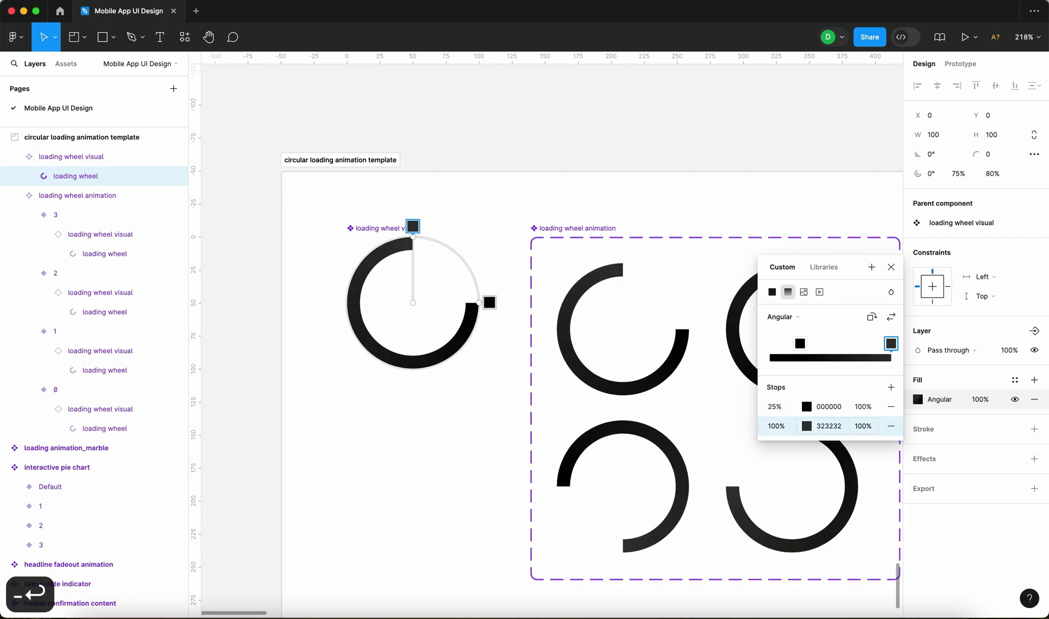
pyautogui.write('0')
pyautogui.press('Return')
# Set the opacity of the gradient's 25% stop to 0% and finish editing the fill.
pyautogui.click(858, 408)
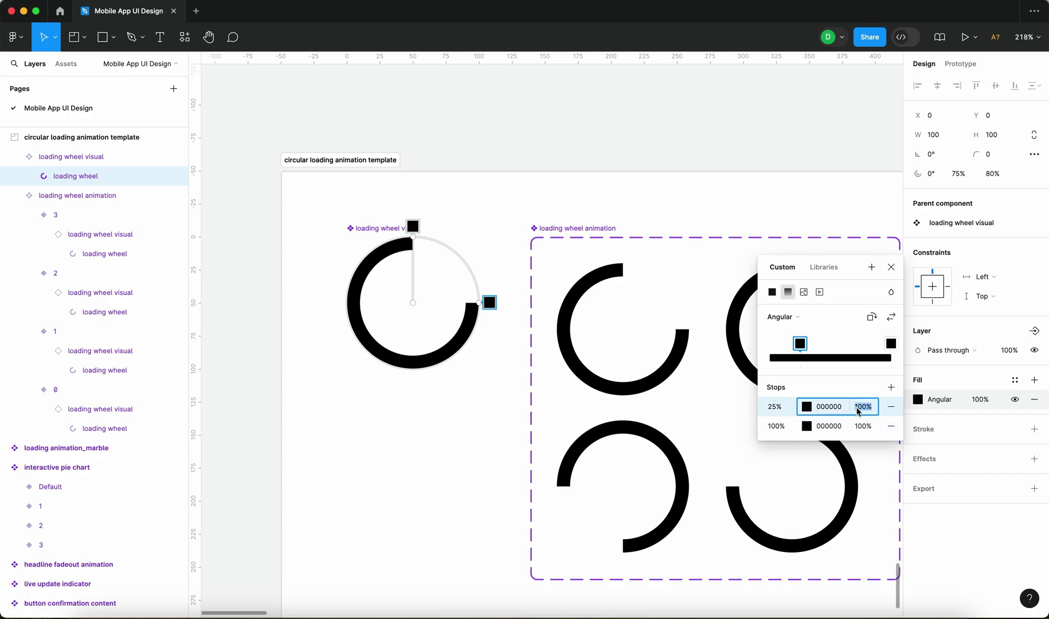
pyautogui.write('0')
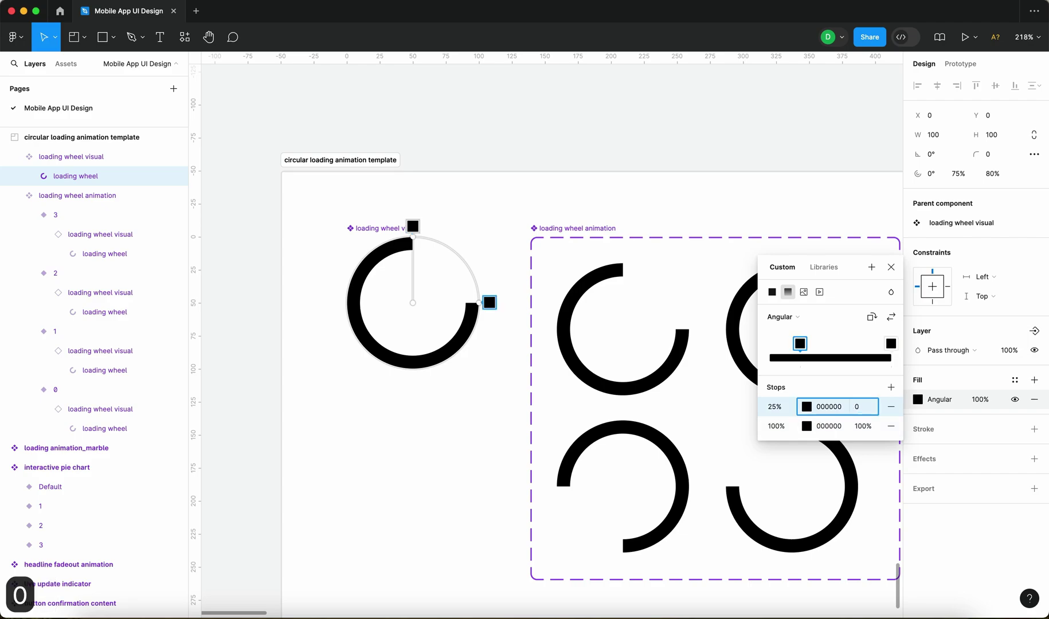
pyautogui.press('Return')
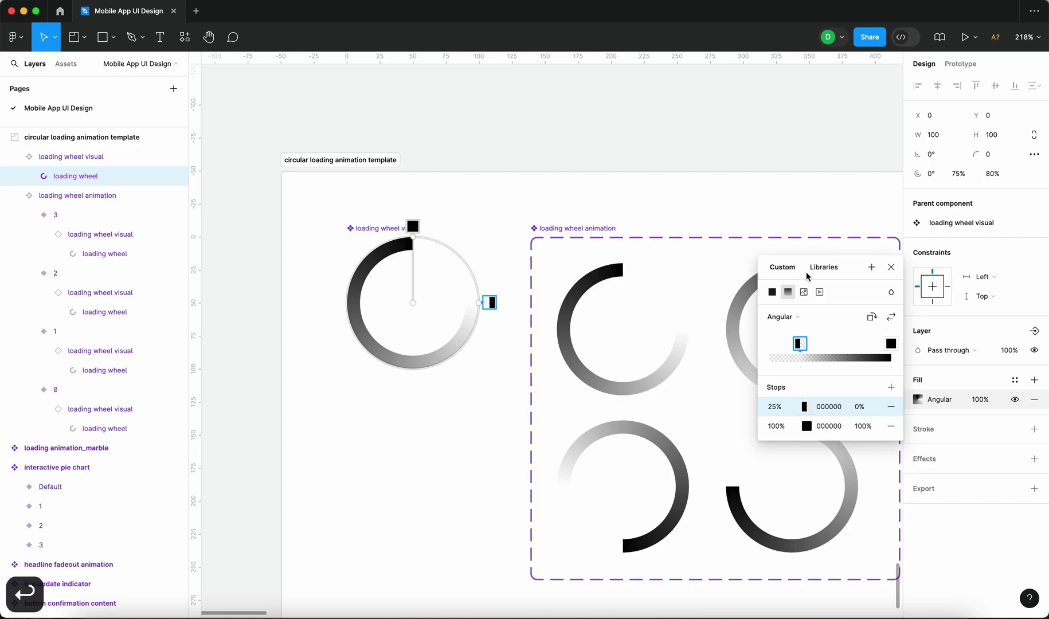
pyautogui.scroll(10, 468, 306)
pyautogui.scroll(-10, 566, 322)
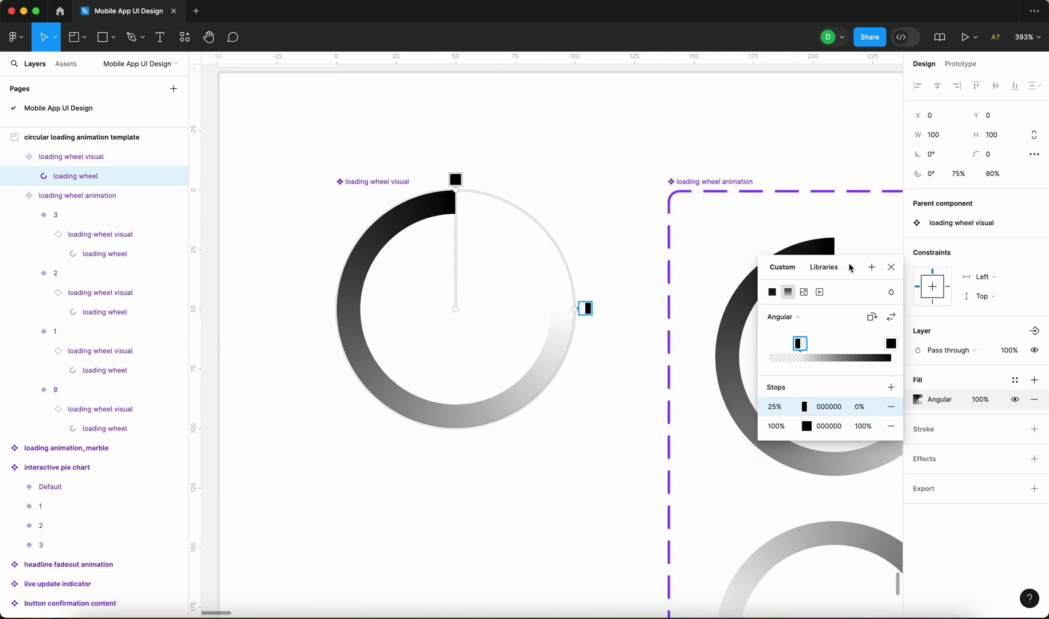
pyautogui.click(890, 267)
pyautogui.click(544, 498)
# Examine the gradient fill on the loading wheel visual and the four variants in the circular loading animation template section.
pyautogui.scroll(-5, 544, 498)
pyautogui.scroll(5, 558, 344)
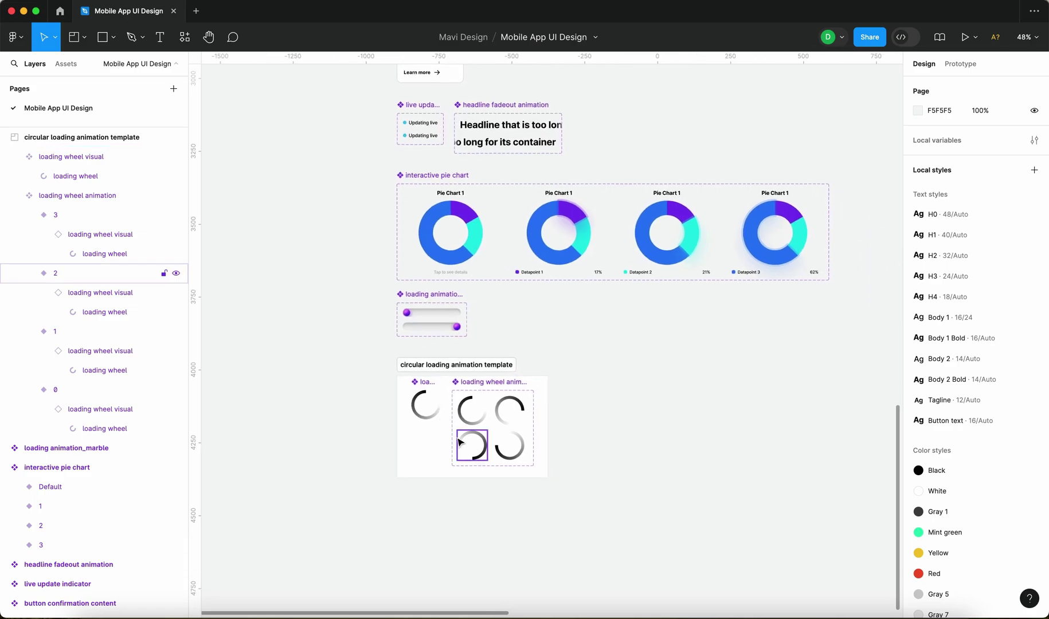
pyautogui.scroll(-3, 403, 463)
pyautogui.hscroll(-2, 516, 430)
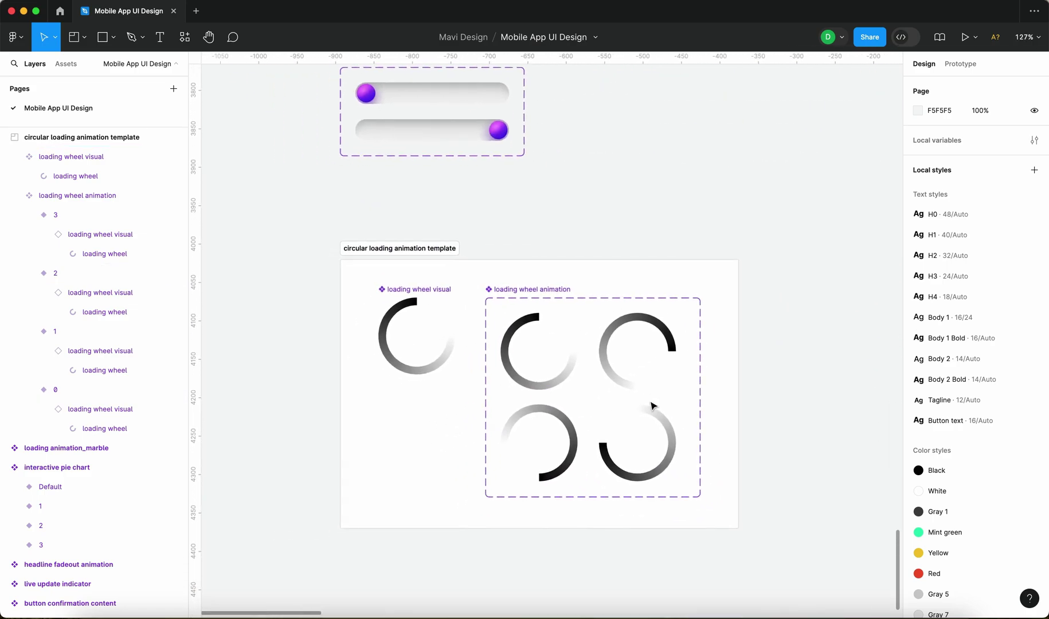
pyautogui.scroll(-3, 637, 408)
pyautogui.scroll(6, 474, 321)
pyautogui.scroll(-3, 474, 331)
pyautogui.scroll(-2, 474, 331)
# Create an instance of the loading wheel animation's 0 variant and place it on the canvas below the Dashboard frame.
pyautogui.click(481, 328)
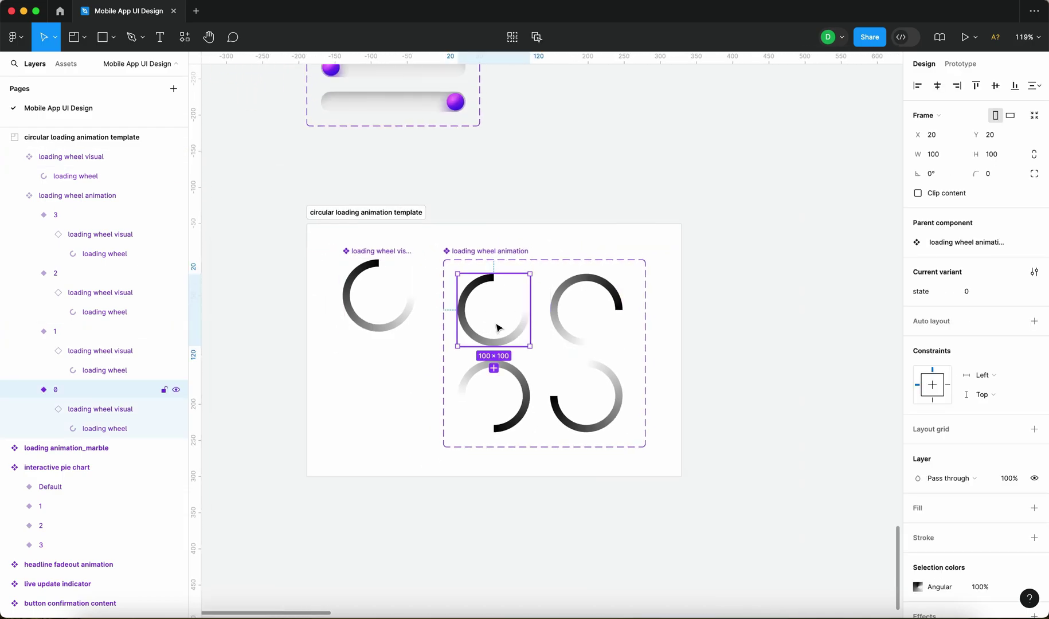
pyautogui.moveTo(492, 329); pyautogui.dragTo(796, 342)
pyautogui.click(813, 436)
pyautogui.moveTo(866, 417); pyautogui.dragTo(529, 267)
pyautogui.scroll(-10, 740, 269)
pyautogui.scroll(5, 612, 275)
pyautogui.scroll(-4, 612, 275)
pyautogui.scroll(-1, 612, 275)
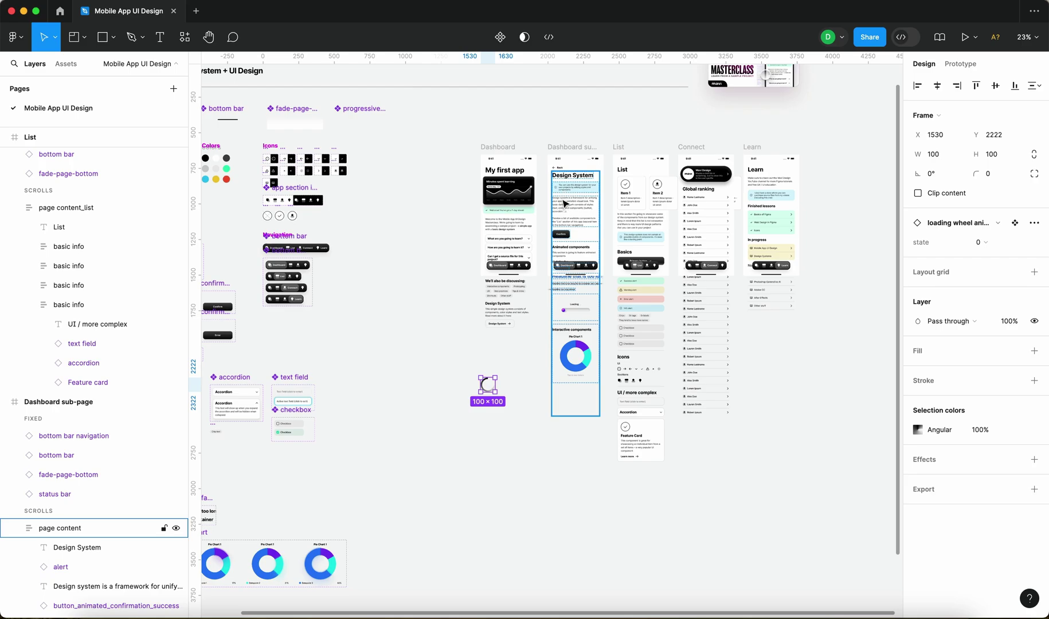
# Transfer the loading wheel animation instance into the Dashboard sub-page's page content, beneath the interactive pie chart.
pyautogui.click(574, 280)
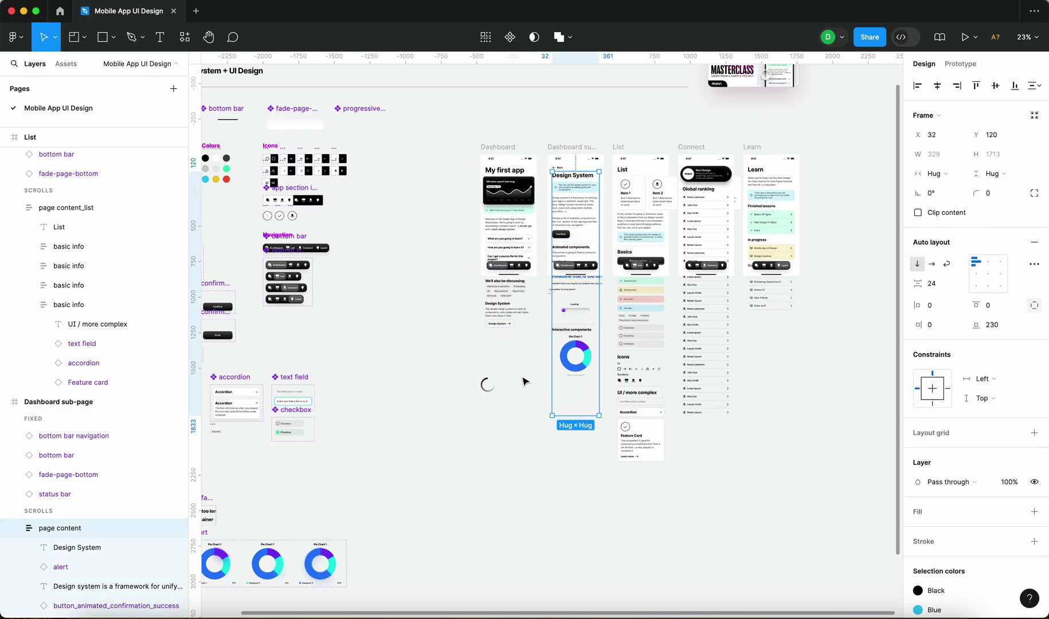
pyautogui.click(489, 385)
pyautogui.scroll(5, 499, 396)
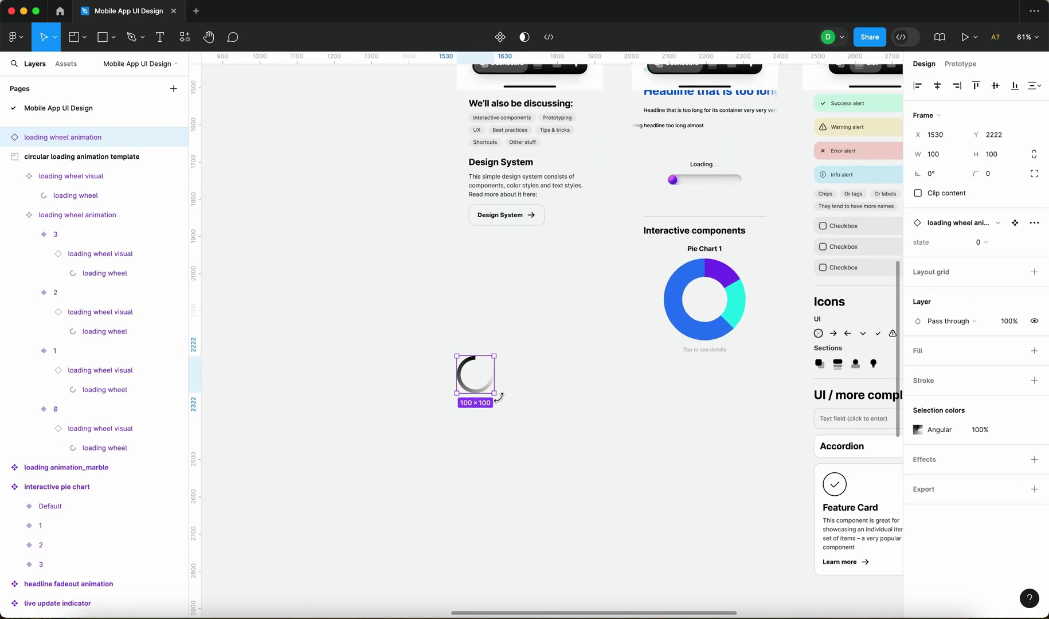
pyautogui.press('super+x')
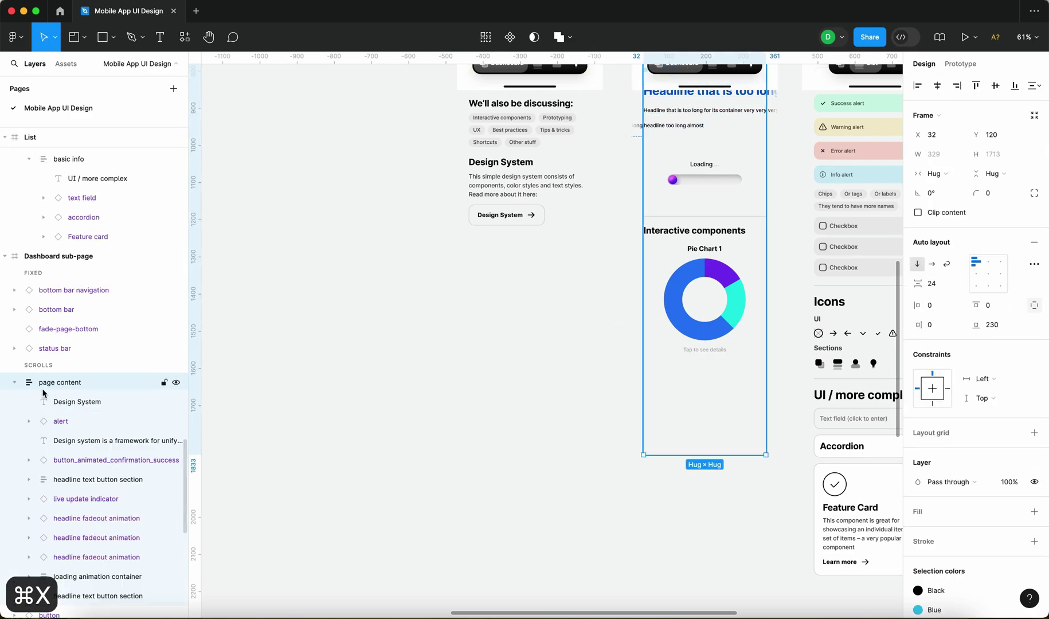
pyautogui.press('super+v')
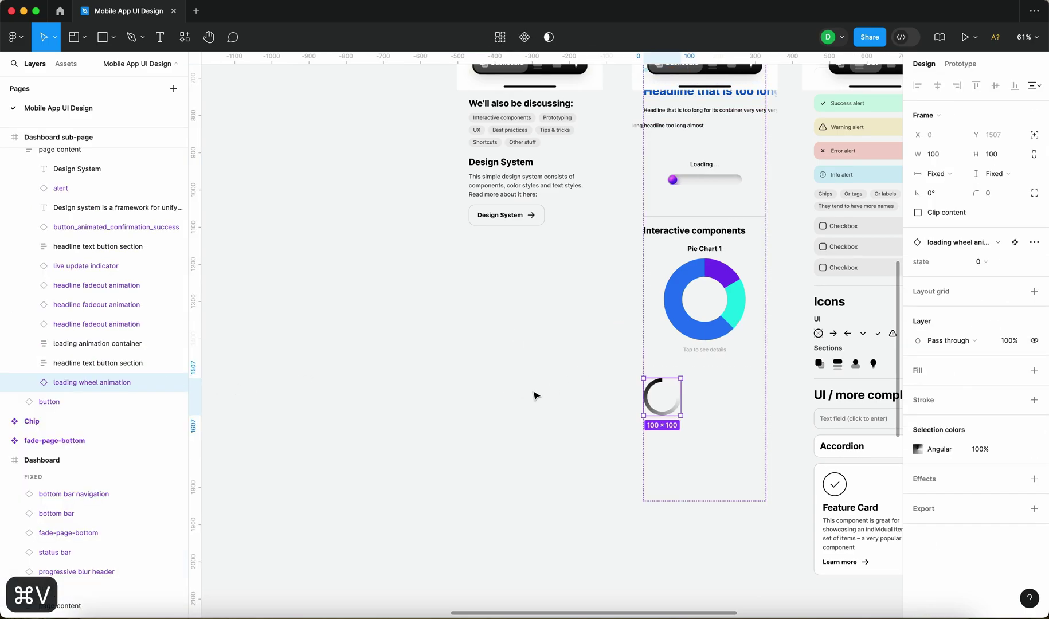
pyautogui.click(491, 412)
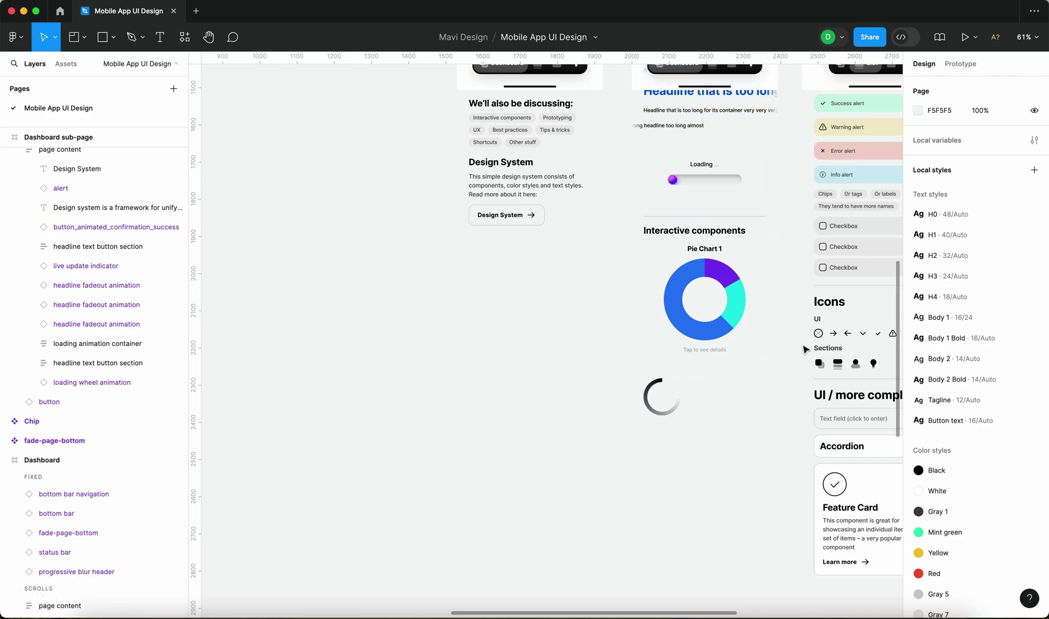
# Preview the prototype's Design System page to check the loading wheel animation below the pie chart, and return to the design file.
pyautogui.click(966, 39)
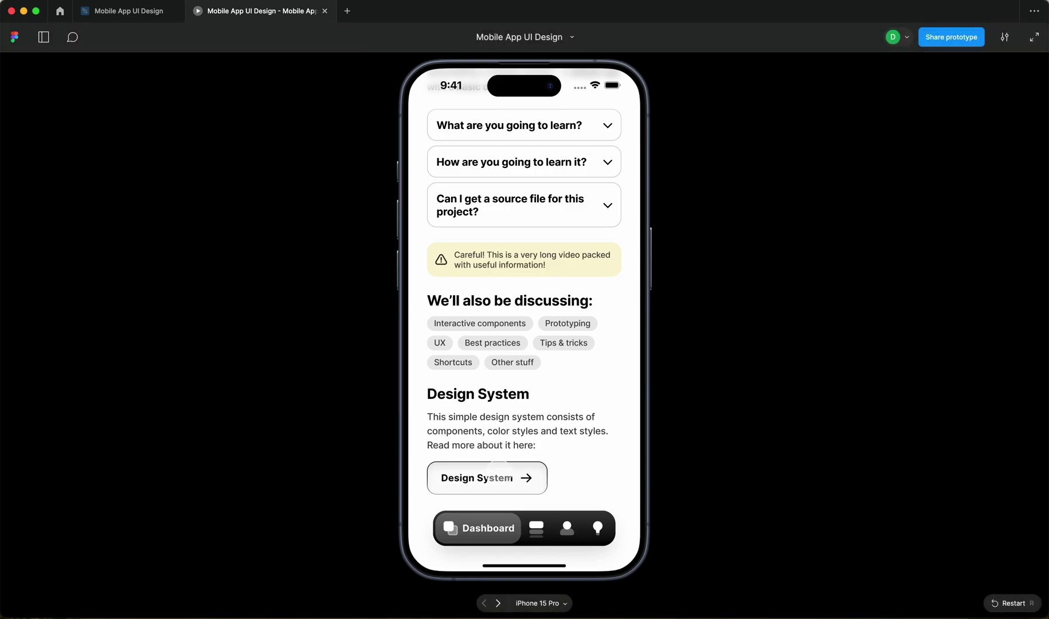
pyautogui.click(498, 475)
pyautogui.scroll(-5, 573, 447)
pyautogui.scroll(-10, 573, 448)
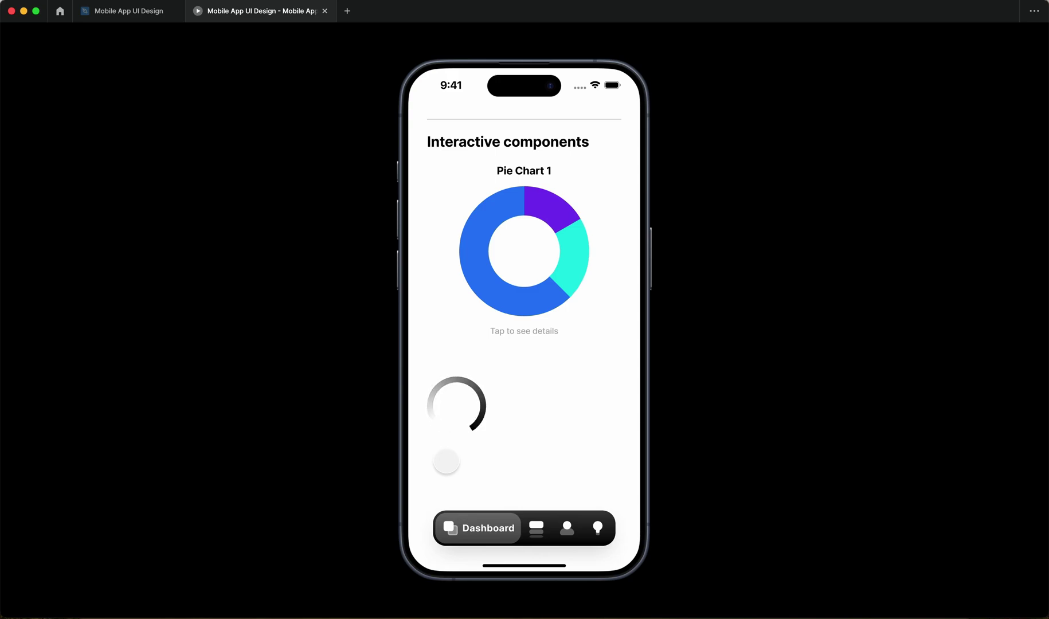
pyautogui.scroll(2, 446, 462)
pyautogui.click(565, 344)
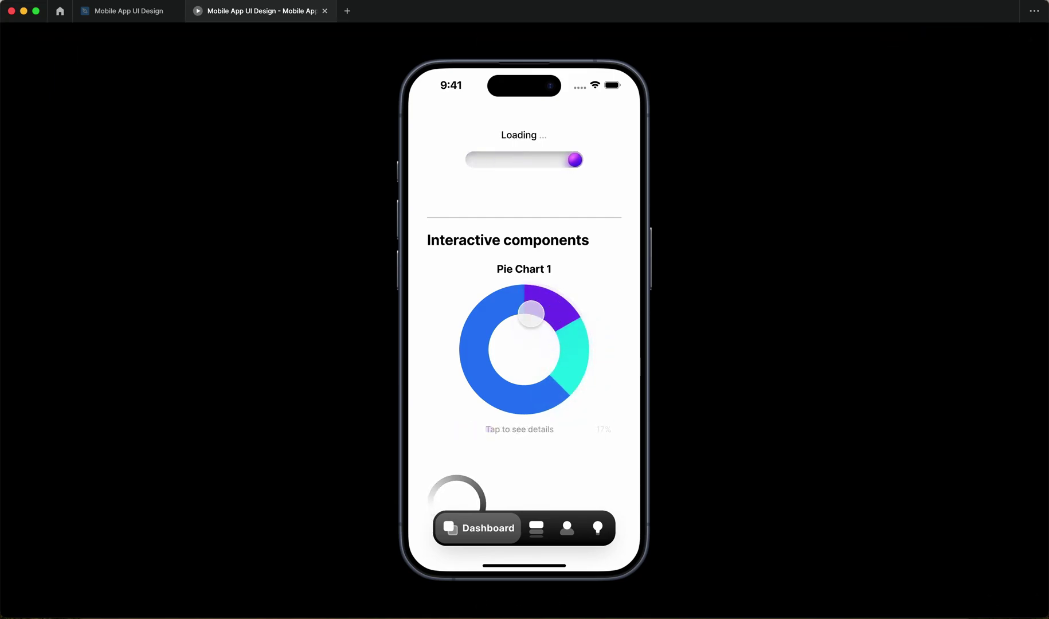
pyautogui.scroll(3, 531, 314)
pyautogui.hotkey('ctrl', 'shift', 'Tab')
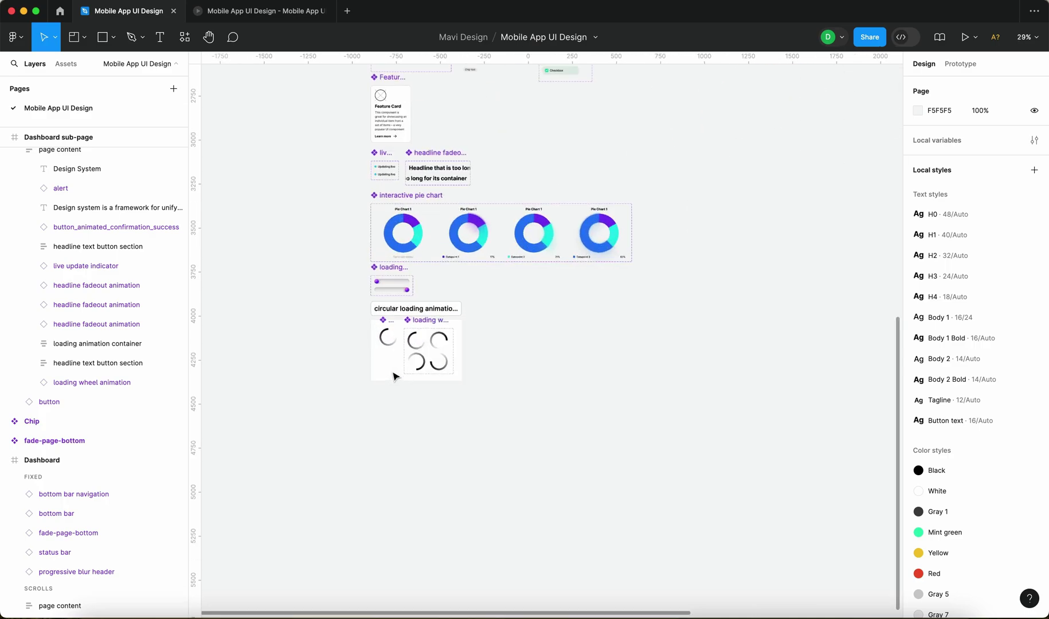
# Add a second variant to the loading wheel visual component and line up its set with the loading wheel animation set.
pyautogui.scroll(6, 394, 377)
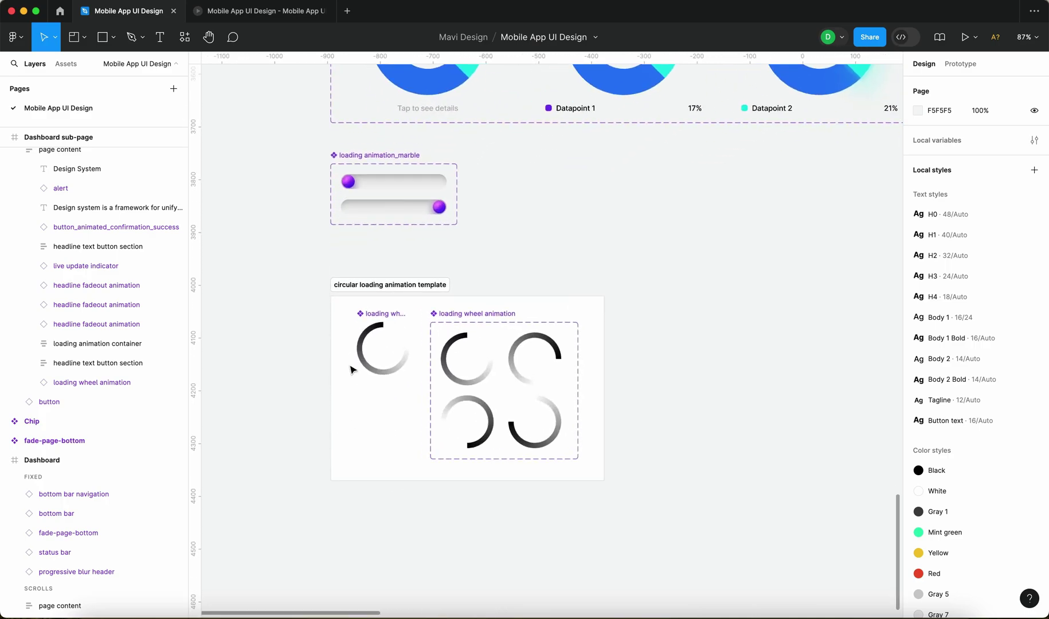
pyautogui.scroll(3, 372, 359)
pyautogui.click(367, 367)
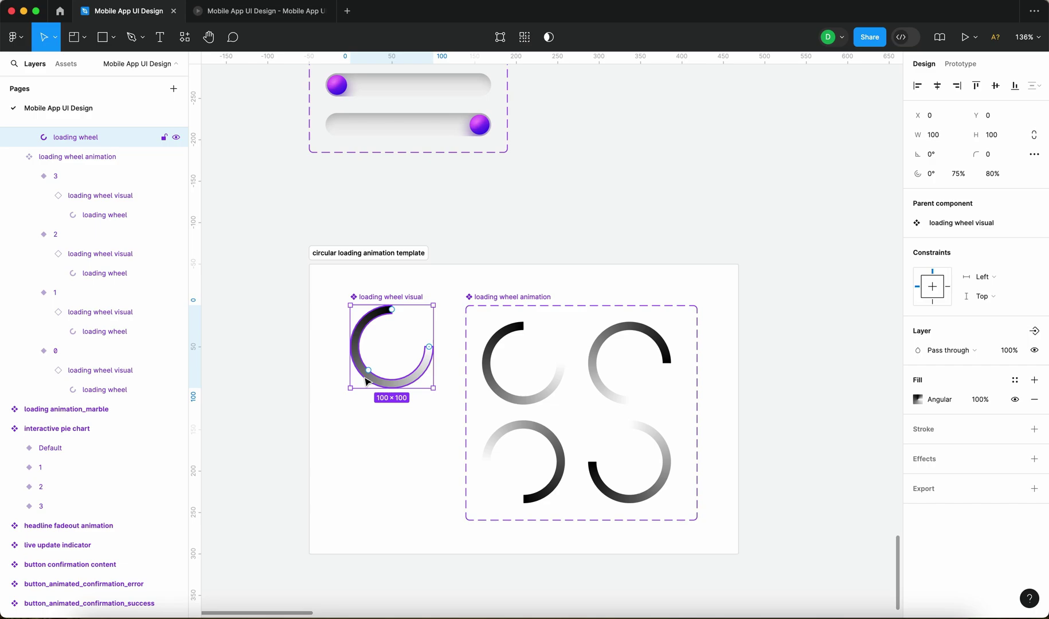
pyautogui.scroll(2, 459, 420)
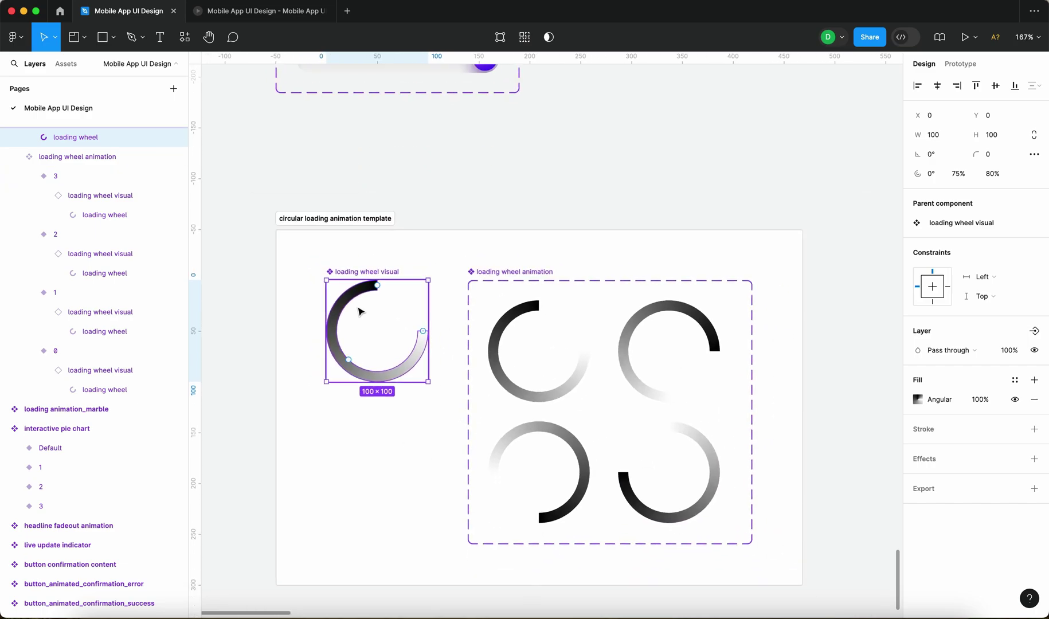
pyautogui.press('Escape')
pyautogui.click(392, 351)
pyautogui.click(500, 38)
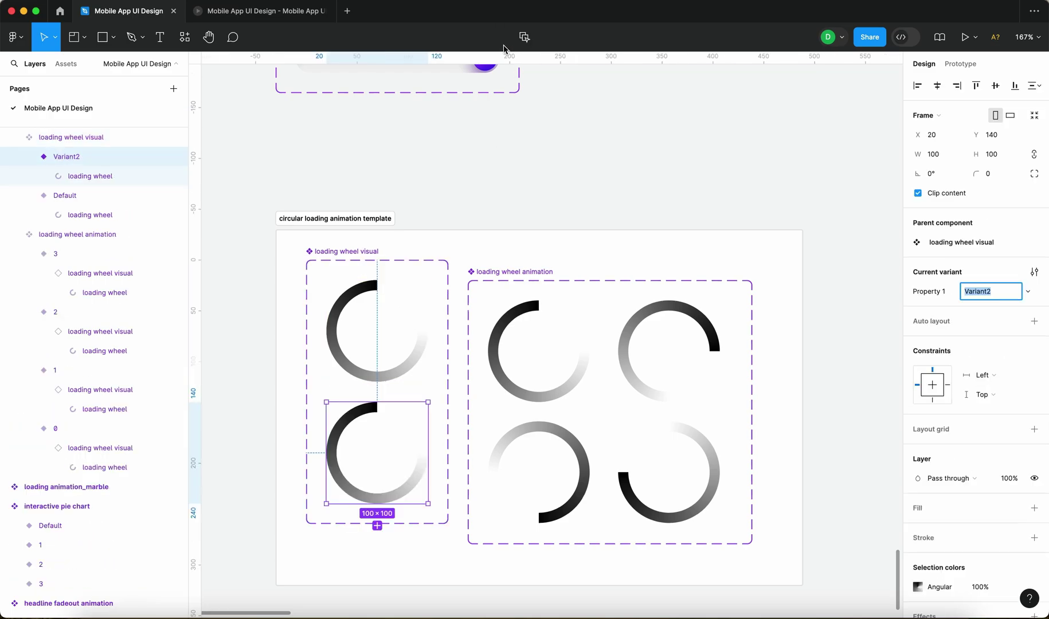
pyautogui.moveTo(346, 251); pyautogui.dragTo(351, 275)
# Recolor the angular gradient of Variant2's loading wheel to blue, using stops 000AFF at 0% opacity and 0500FF at 100% opacity.
pyautogui.click(359, 459)
pyautogui.doubleClick(360, 448)
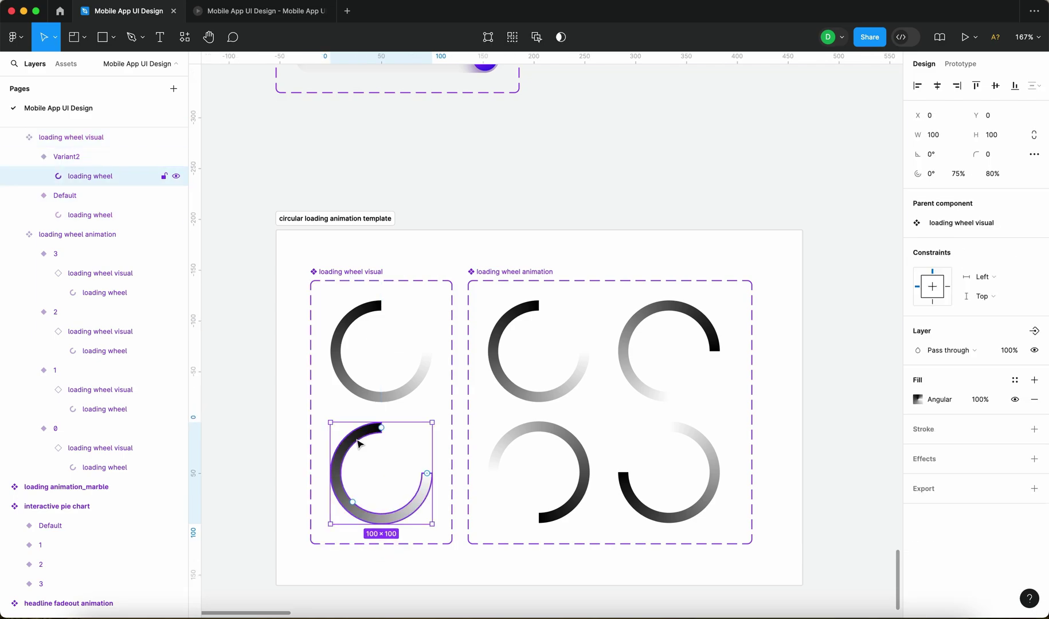
pyautogui.click(919, 399)
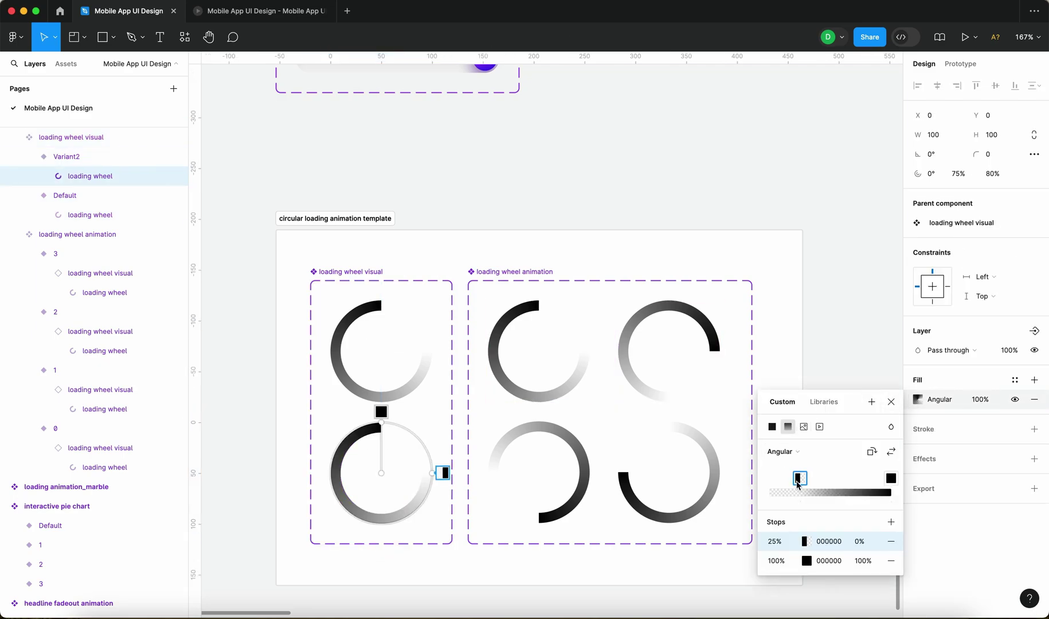
pyautogui.click(812, 546)
pyautogui.click(709, 466)
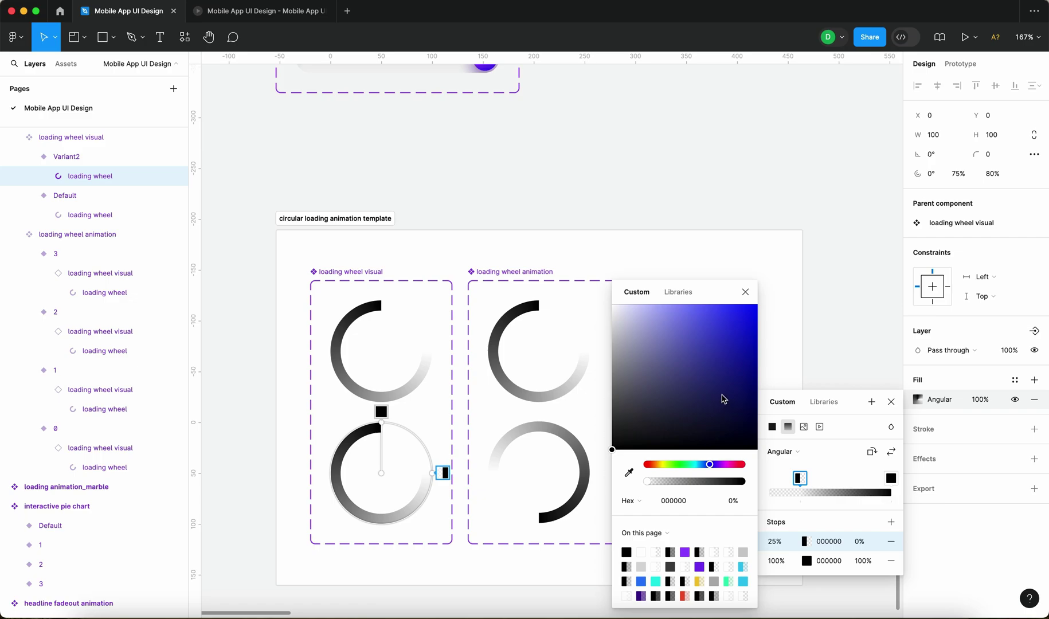
pyautogui.click(889, 479)
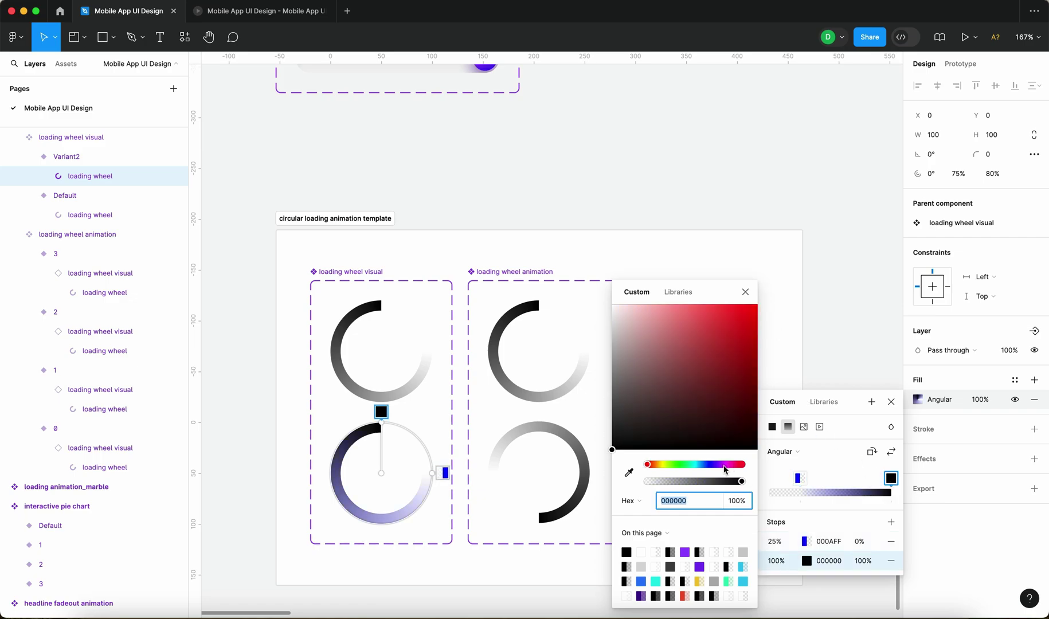
pyautogui.moveTo(724, 360); pyautogui.dragTo(782, 265)
pyautogui.press('Escape')
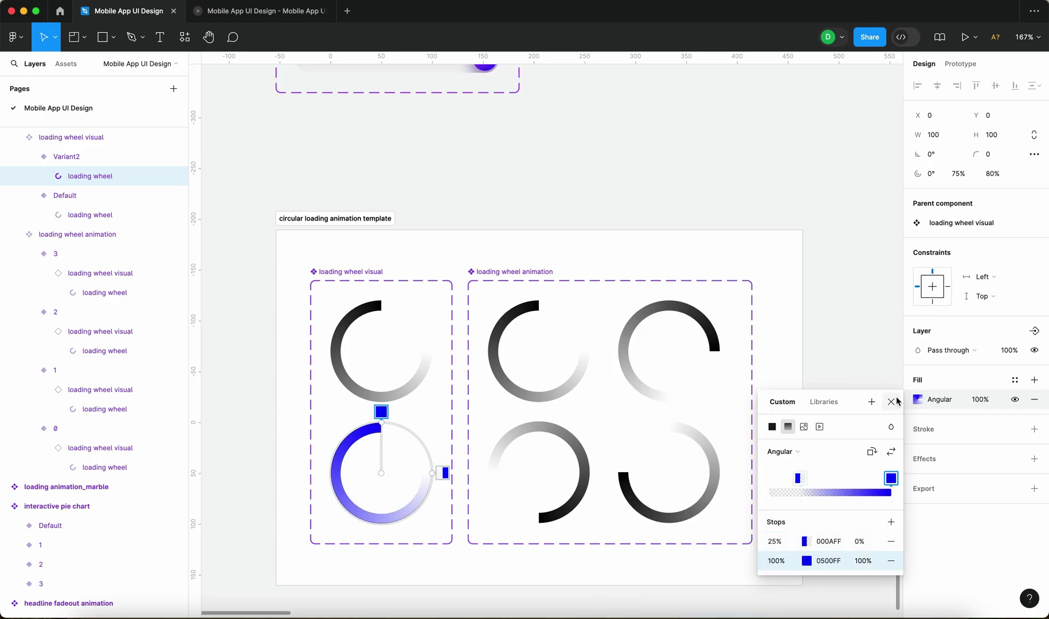
pyautogui.click(783, 321)
pyautogui.click(696, 343)
pyautogui.click(806, 307)
# Switch the nested loading wheel visual instances in all four loading wheel animation variants to Variant2.
pyautogui.hscroll(5, 806, 307)
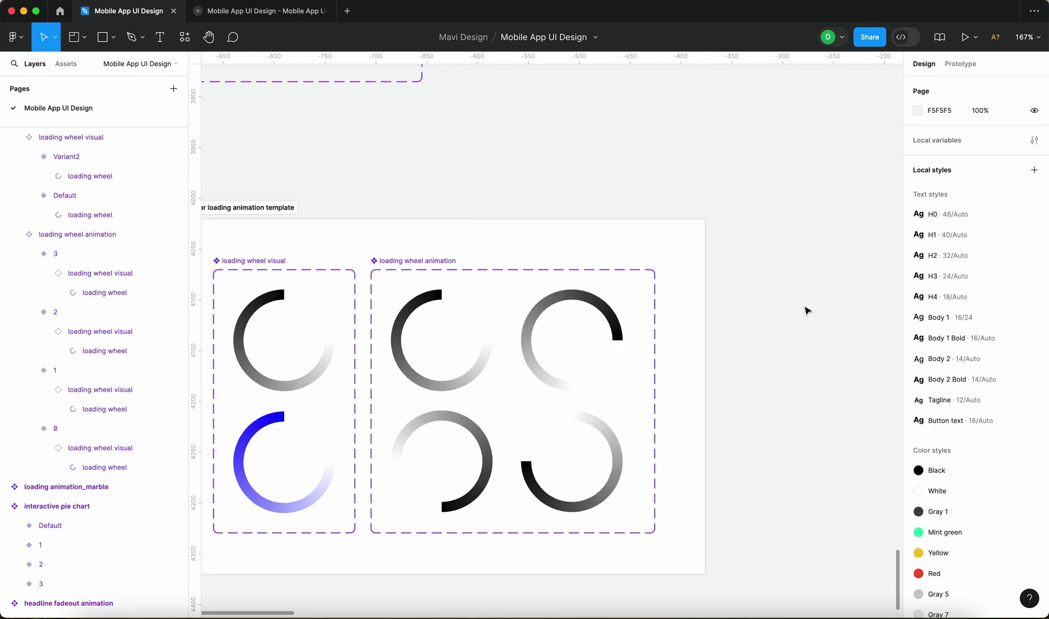
pyautogui.click(476, 321)
pyautogui.keyDown('shift'); pyautogui.click(344, 311); pyautogui.keyUp('shift')
pyautogui.keyDown('shift'); pyautogui.click(342, 429); pyautogui.keyUp('shift')
pyautogui.keyDown('shift'); pyautogui.click(479, 443); pyautogui.keyUp('shift')
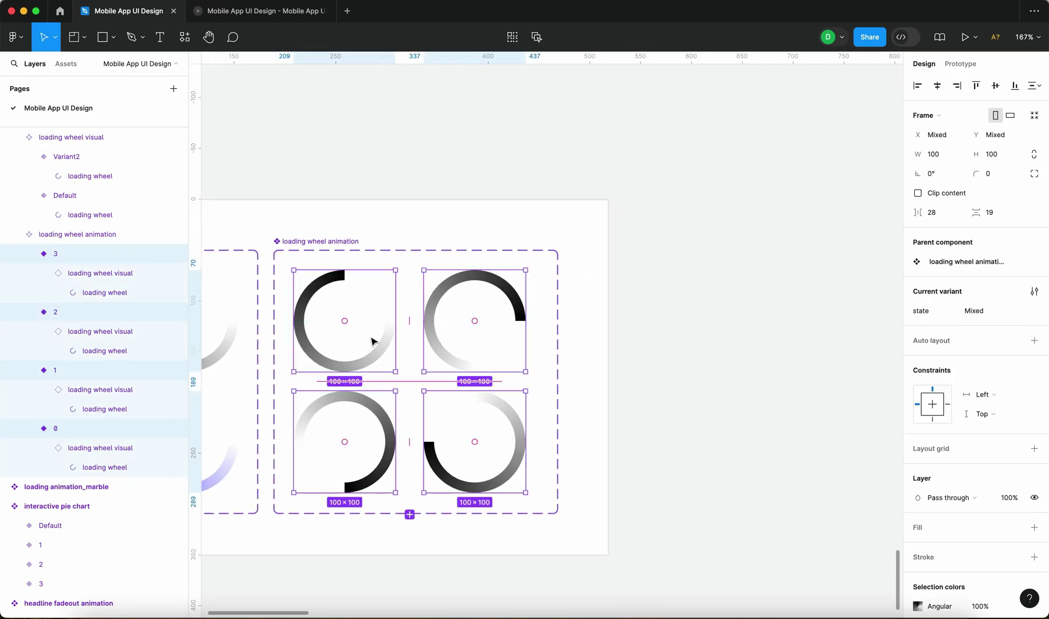
pyautogui.press('Return')
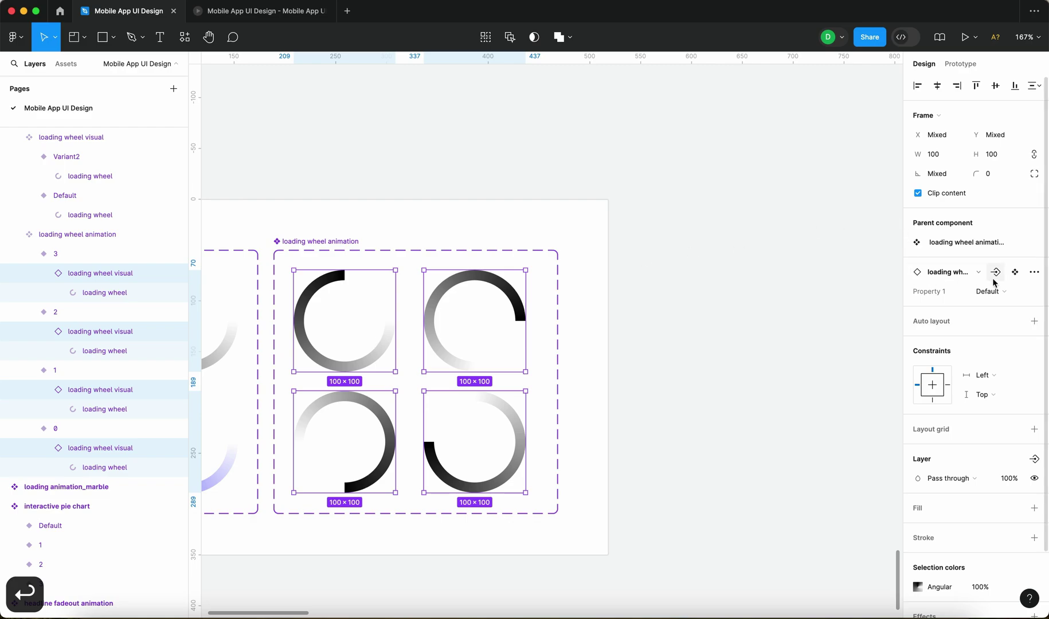
pyautogui.click(996, 295)
pyautogui.click(995, 305)
pyautogui.click(780, 368)
# Check the recolored loading wheel below the pie chart in the prototype preview and return to the design file.
pyautogui.scroll(-5, 779, 370)
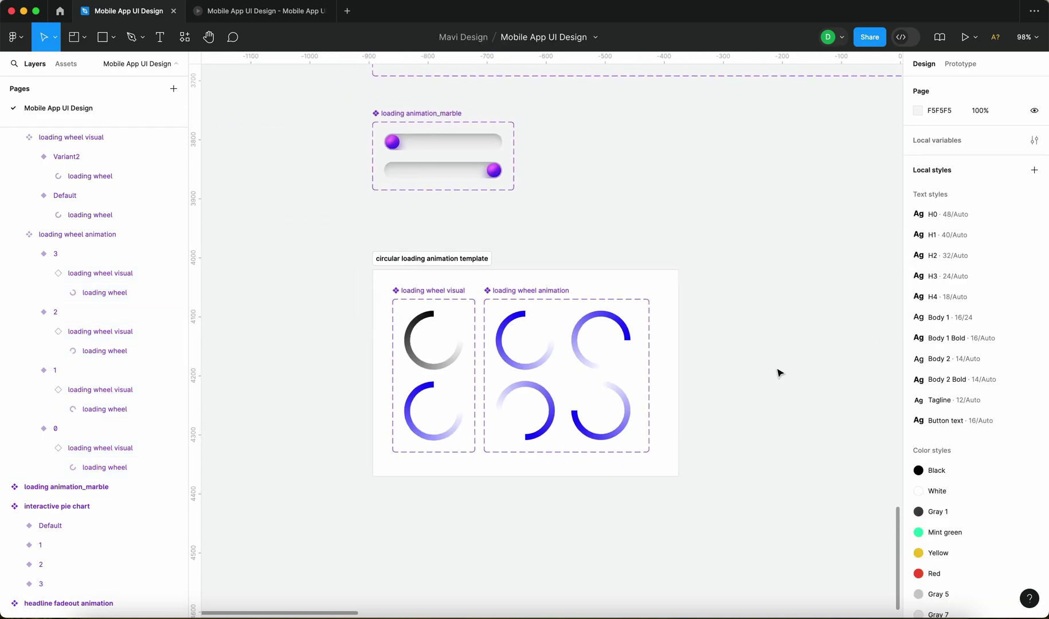
pyautogui.scroll(10, 779, 374)
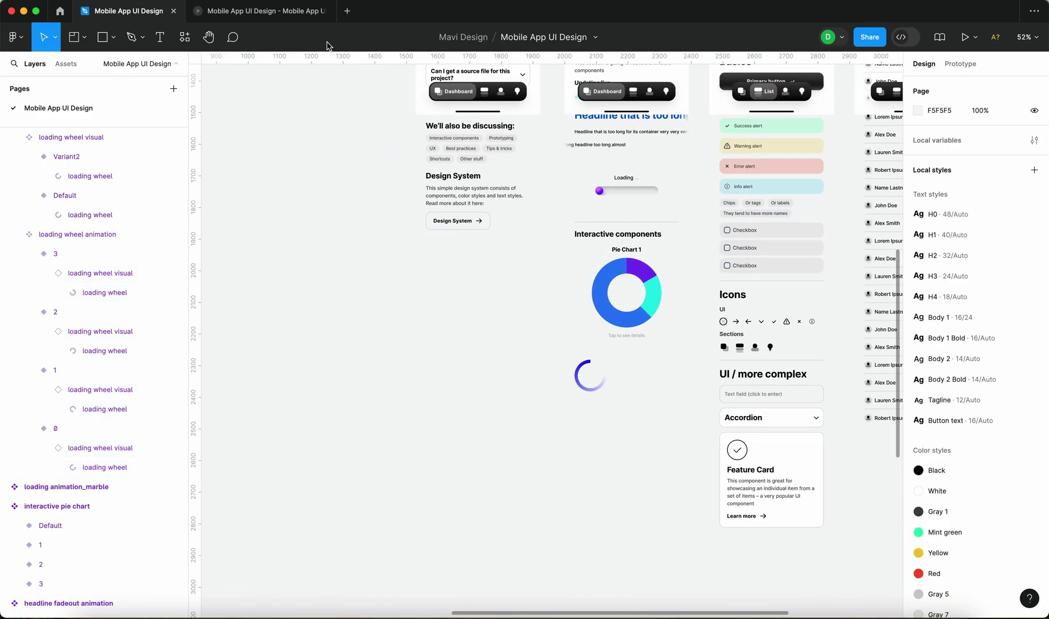
pyautogui.click(235, 11)
pyautogui.scroll(-6, 569, 346)
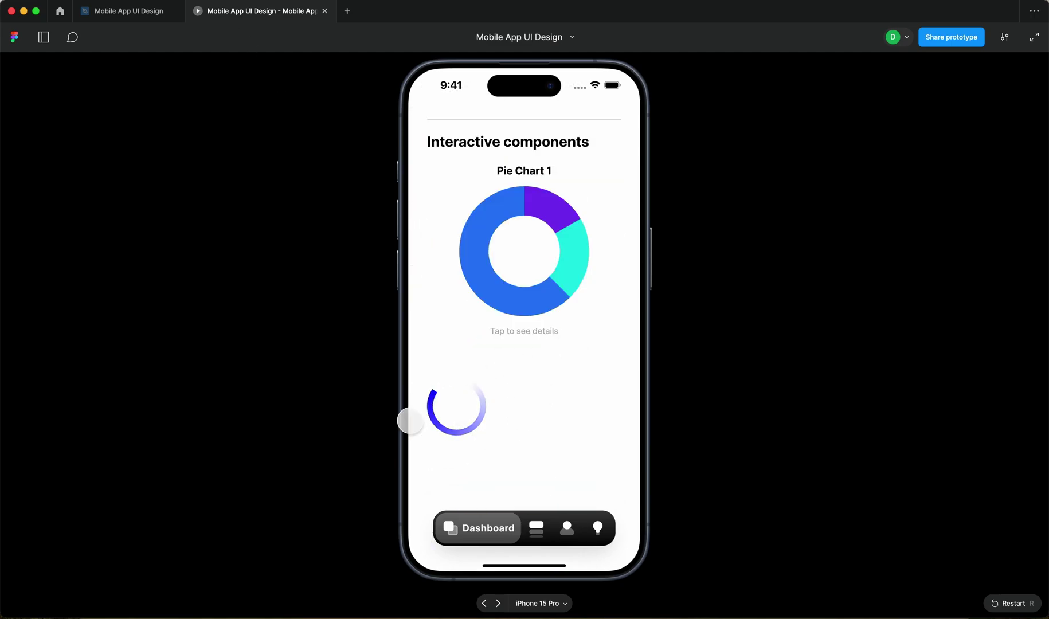
pyautogui.click(128, 12)
# Set the nested visual instances in all four loading wheel animation variants back to Default and check the wheel in the prototype preview.
pyautogui.scroll(-5, 410, 352)
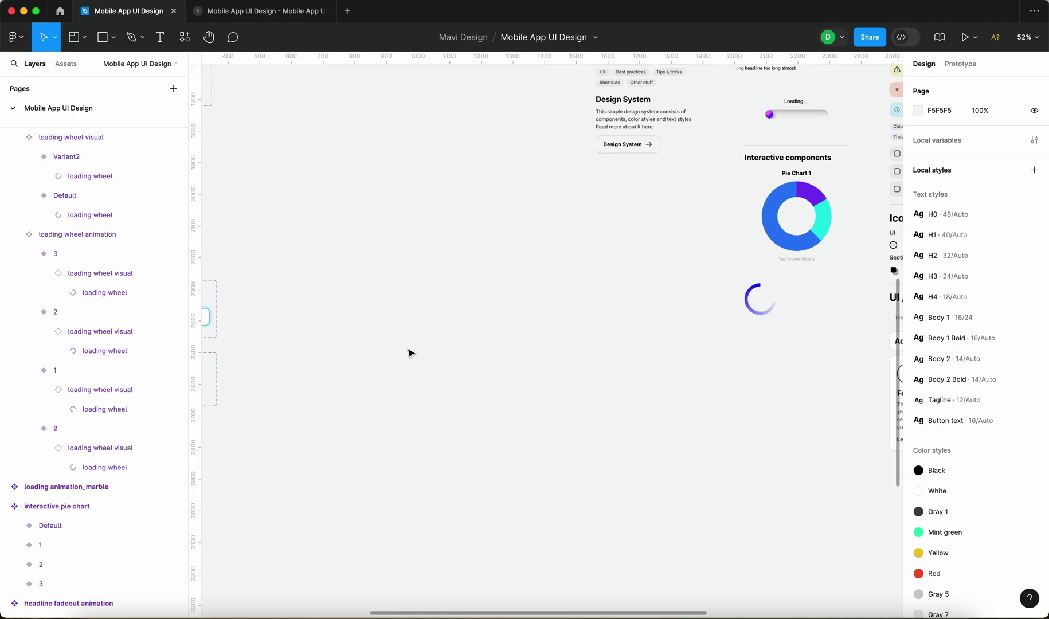
pyautogui.scroll(-8, 480, 313)
pyautogui.scroll(6, 447, 300)
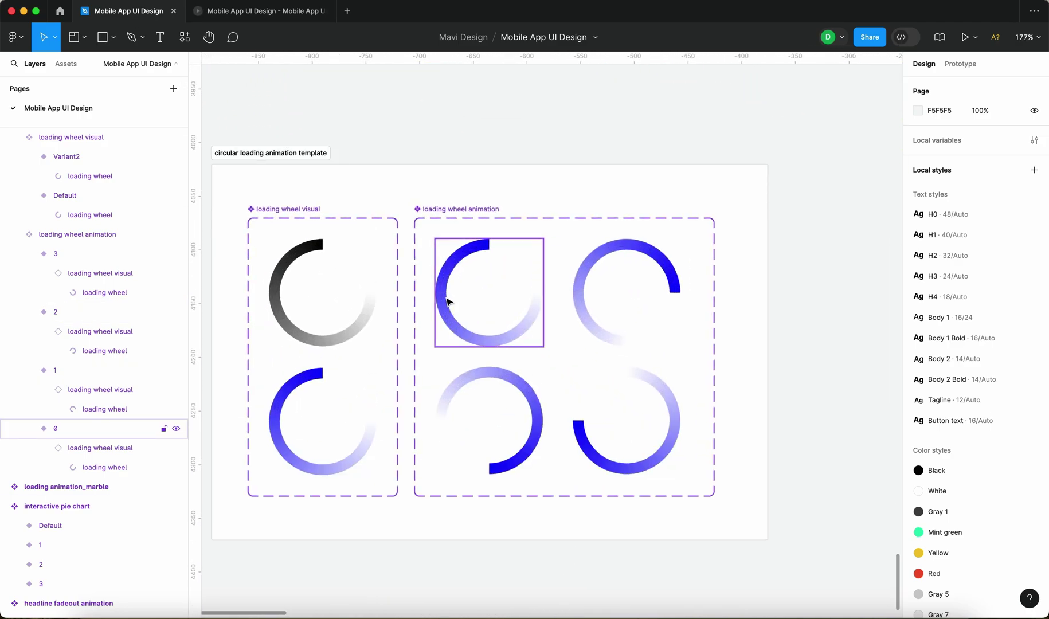
pyautogui.click(450, 300)
pyautogui.keyDown('shift'); pyautogui.click(606, 292); pyautogui.keyUp('shift')
pyautogui.keyDown('shift'); pyautogui.click(627, 404); pyautogui.keyUp('shift')
pyautogui.keyDown('shift'); pyautogui.click(516, 423); pyautogui.keyUp('shift')
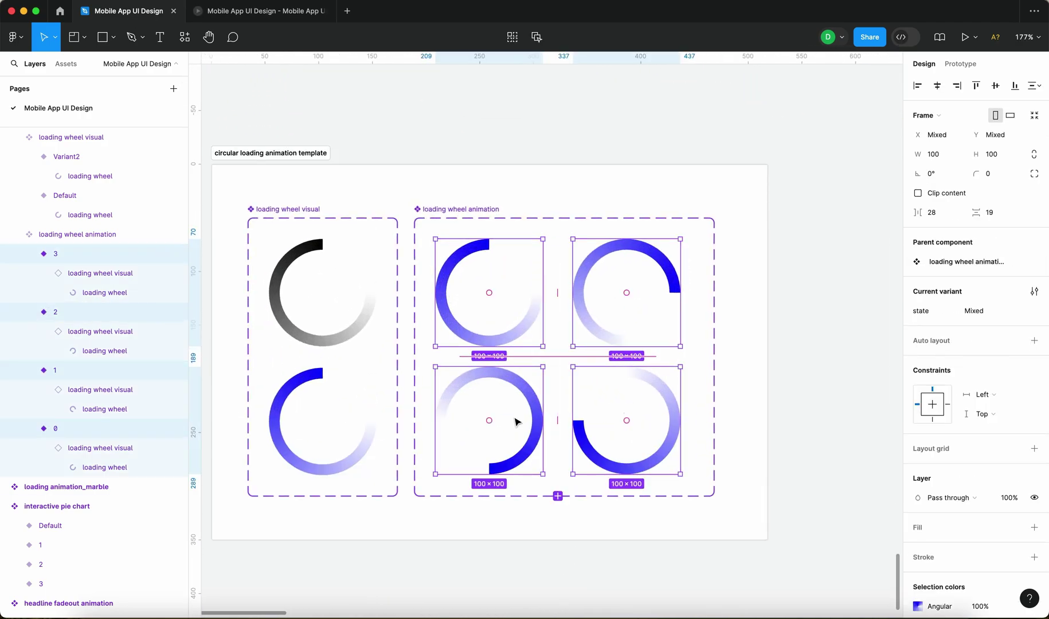
pyautogui.press('Return')
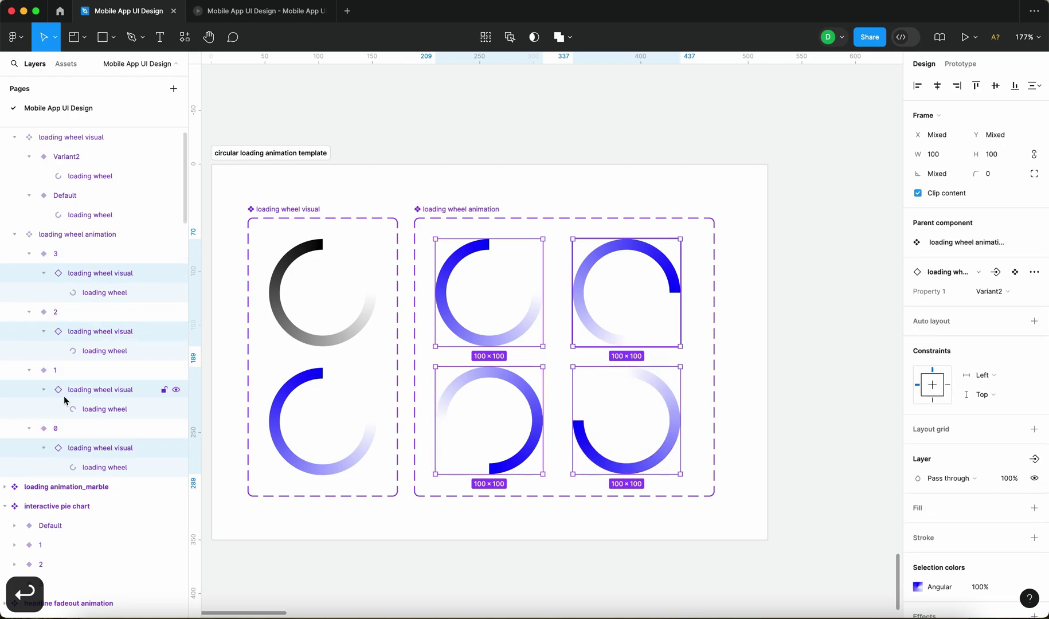
pyautogui.click(990, 291)
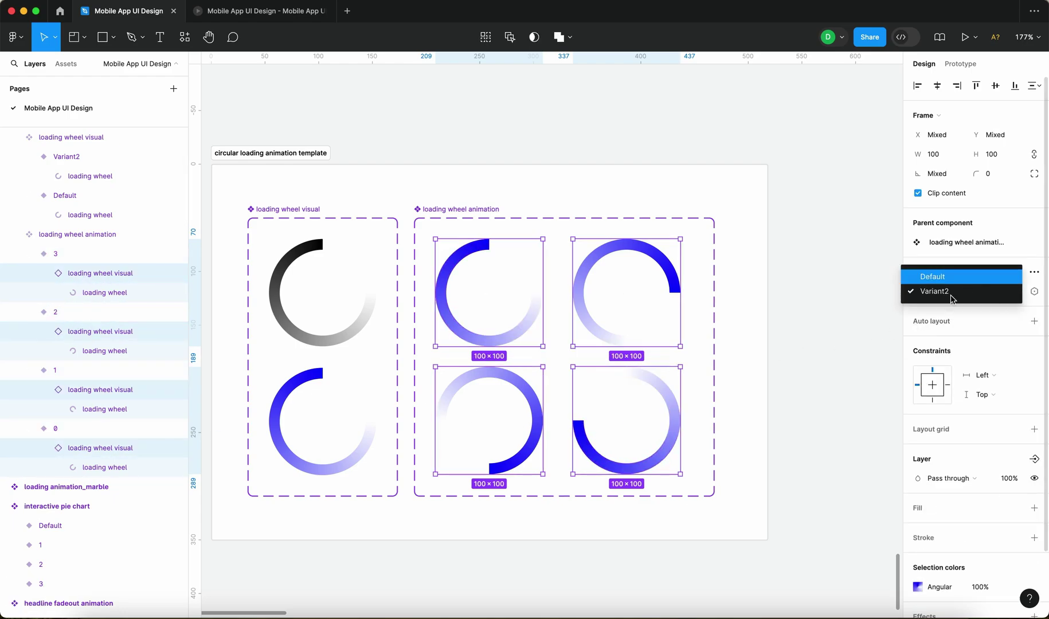
pyautogui.click(940, 276)
pyautogui.click(821, 370)
pyautogui.click(255, 11)
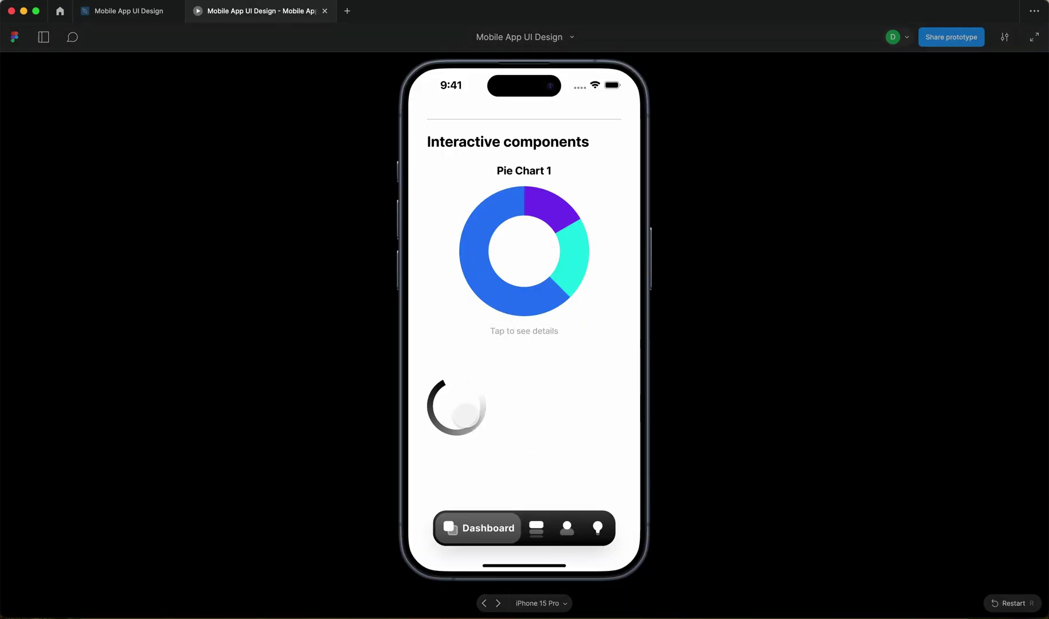
pyautogui.click(109, 14)
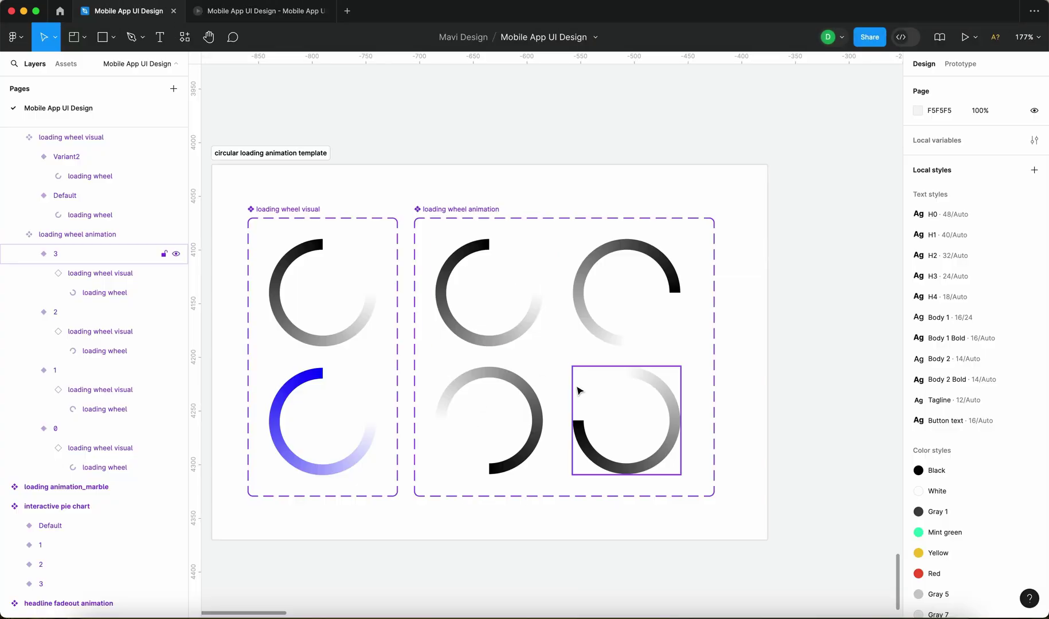
# Examine the prototype connections between the variants of the loading wheel animation set, then return to the design settings with nothing selected.
pyautogui.scroll(-5, 577, 390)
pyautogui.hscroll(5, 483, 344)
pyautogui.scroll(-3, 414, 346)
pyautogui.scroll(5, 383, 312)
pyautogui.click(410, 310)
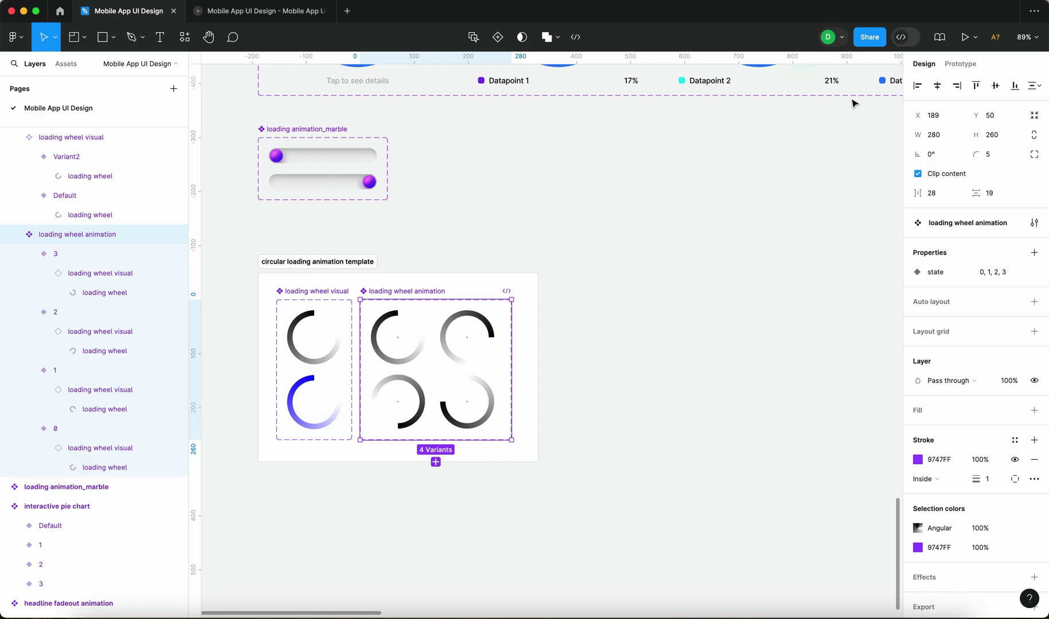
pyautogui.click(955, 65)
pyautogui.scroll(5, 295, 420)
pyautogui.scroll(-1, 470, 354)
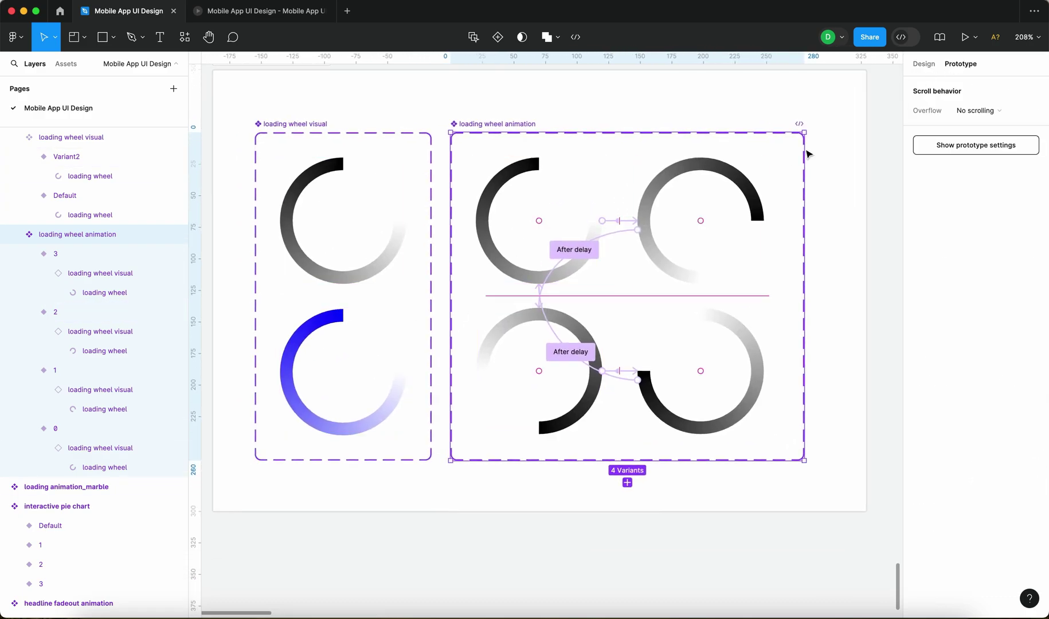
pyautogui.click(923, 65)
pyautogui.click(863, 249)
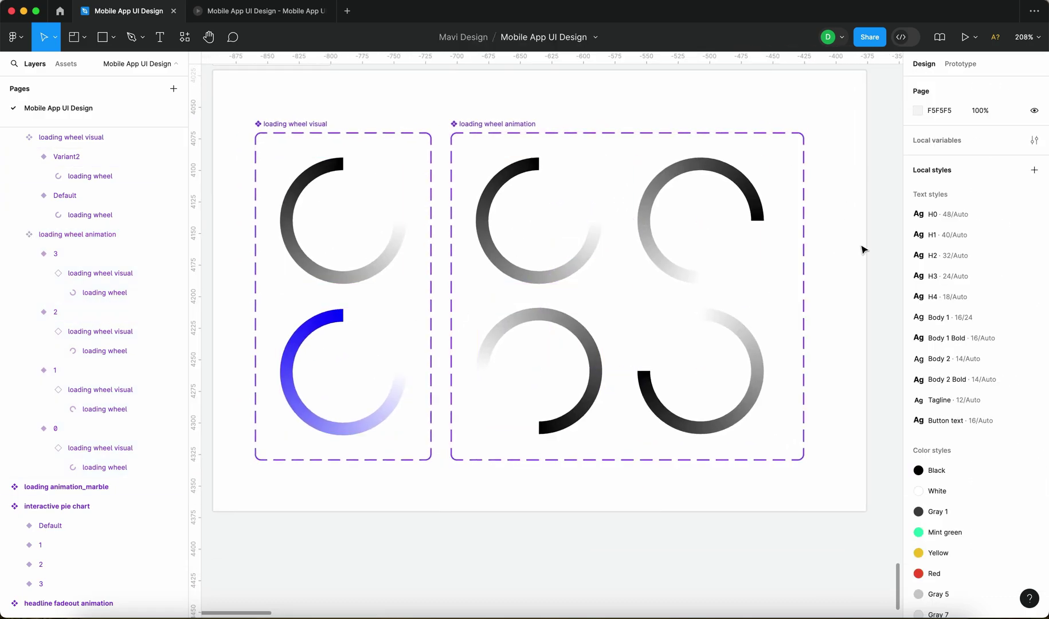